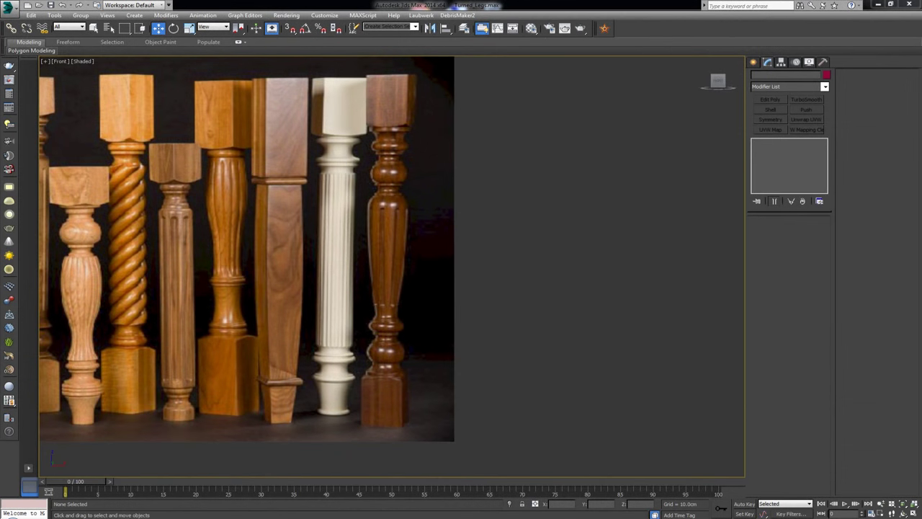
Examine the turned-leg reference image, focusing on the profile of the white fluted leg from top block to foot.
middle_drag(285, 215, 384, 207)
scroll(362, 260, up, 2)
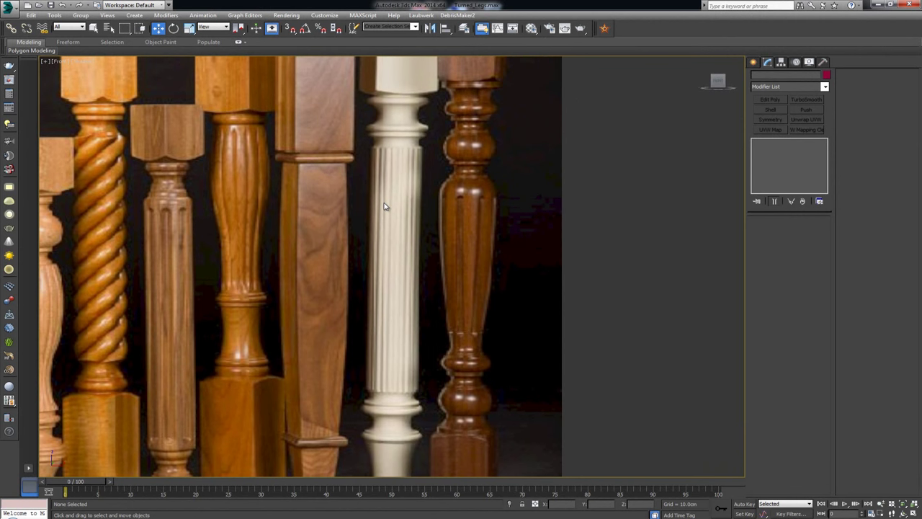
scroll(304, 168, down, 2)
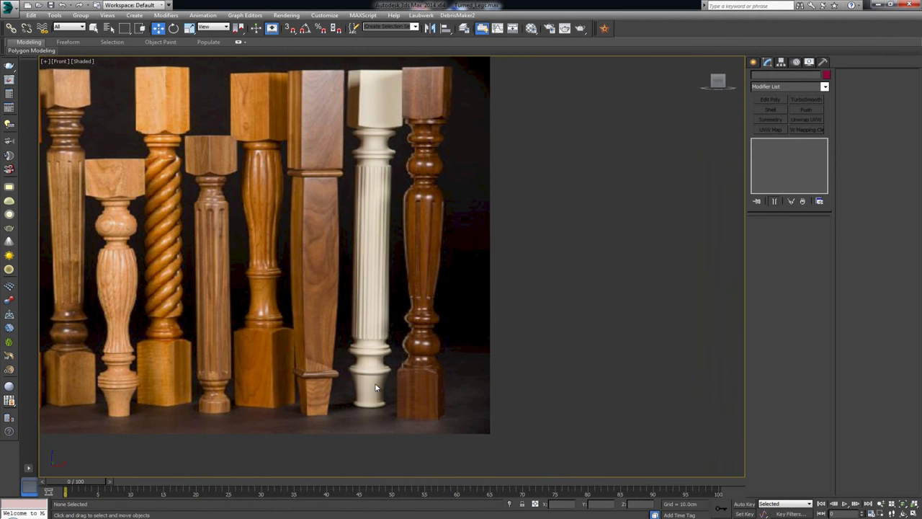
middle_drag(372, 270, 374, 300)
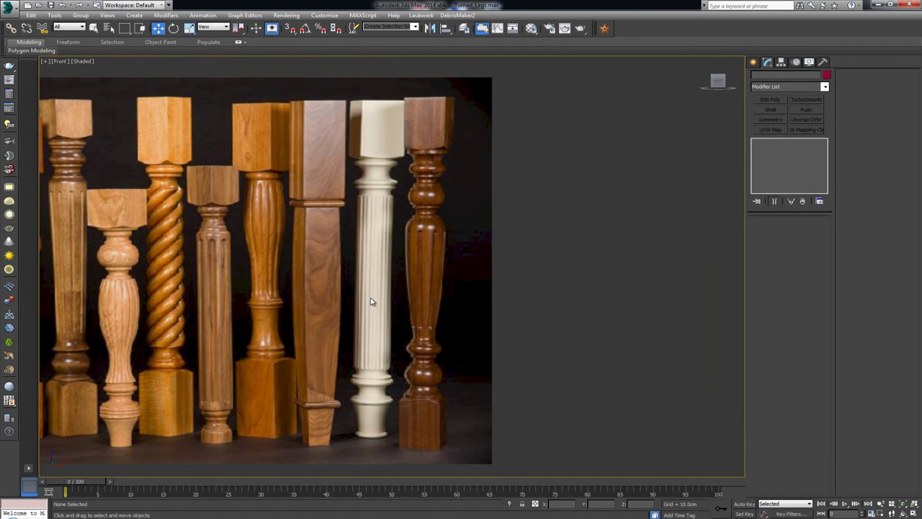
scroll(371, 299, up, 2)
middle_drag(379, 193, 372, 286)
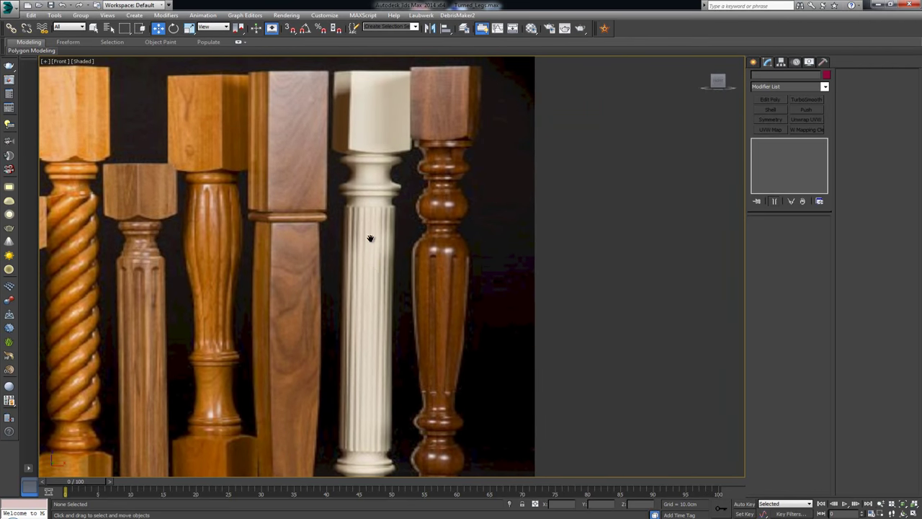
middle_drag(371, 255, 375, 208)
scroll(376, 207, down, 1)
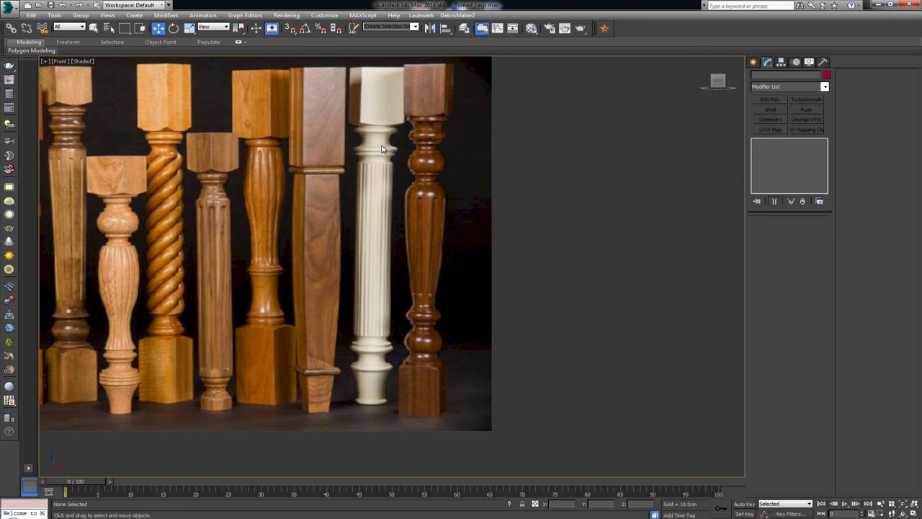
scroll(382, 151, up, 5)
scroll(382, 210, down, 5)
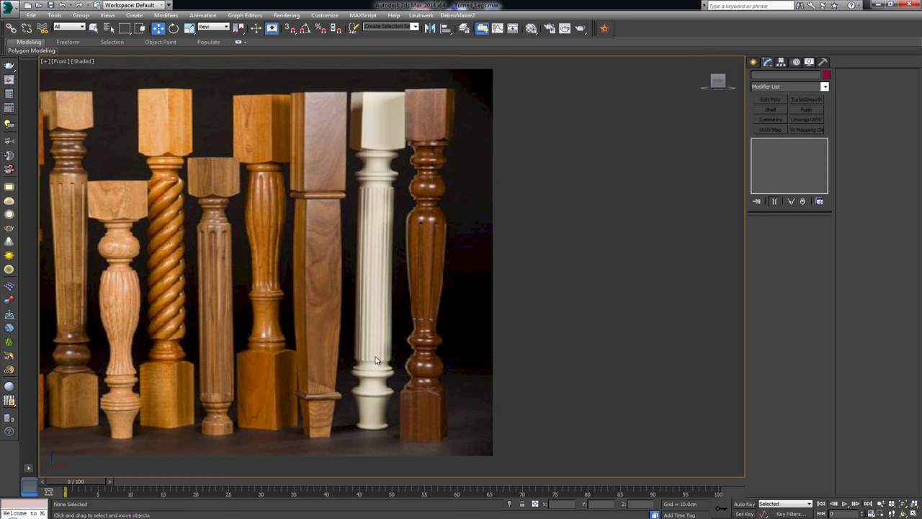
middle_drag(387, 203, 389, 227)
key(alt+w)
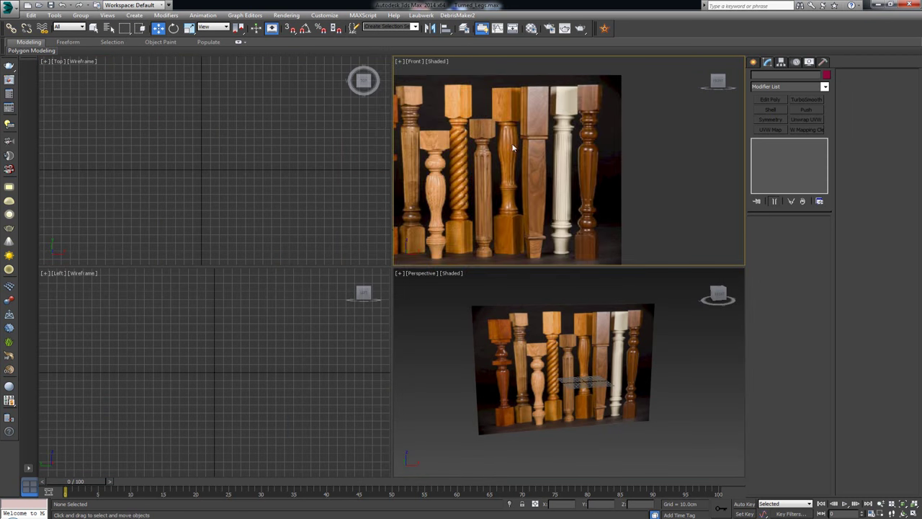
middle_drag(513, 148, 514, 99)
key(alt+w)
scroll(504, 113, up, 6)
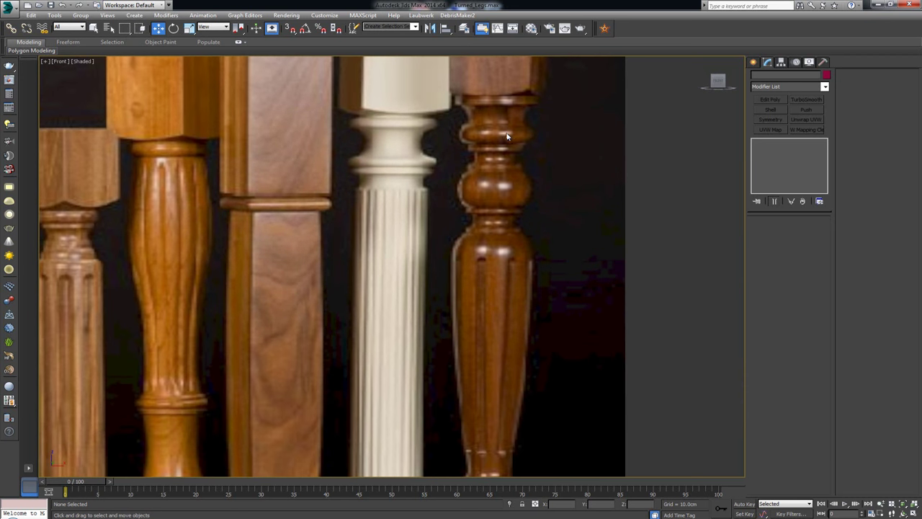
Start a line at the white leg's centre under the top block and trace the right half of its upper collar.
click(753, 64)
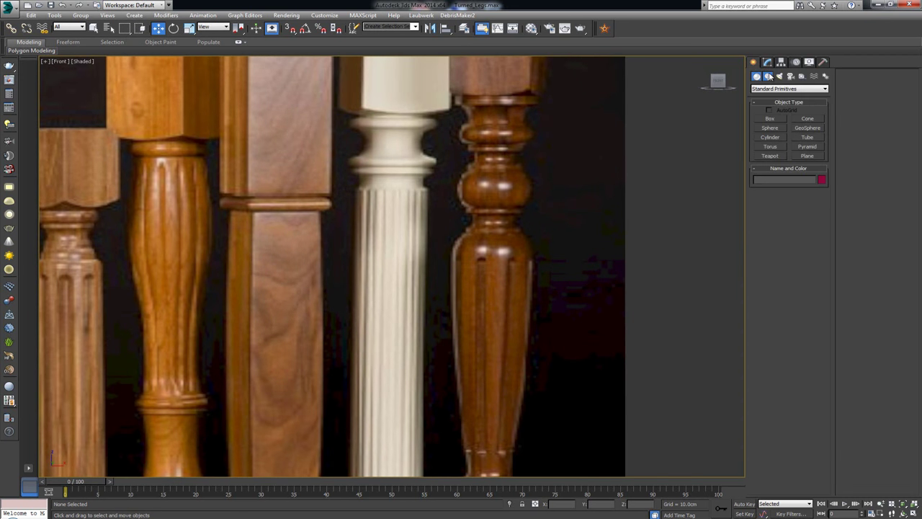
click(770, 77)
click(770, 126)
middle_drag(507, 139, 499, 178)
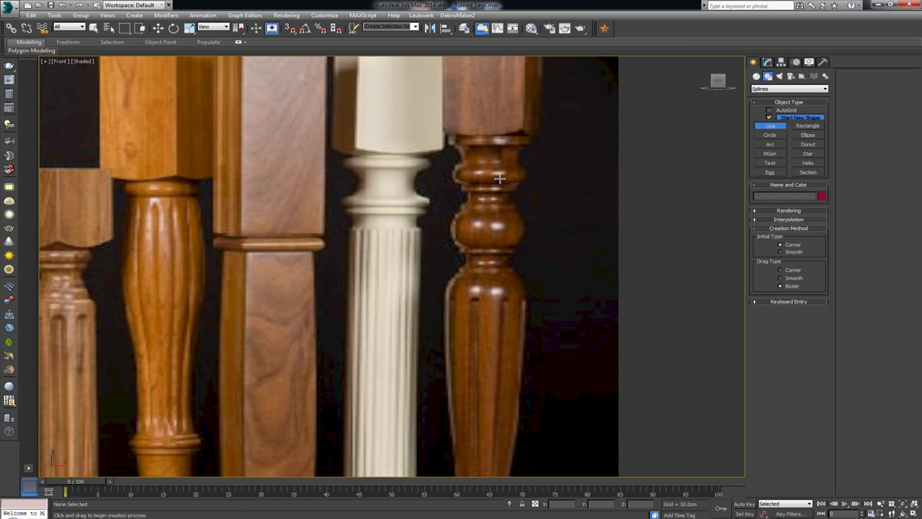
click(388, 159)
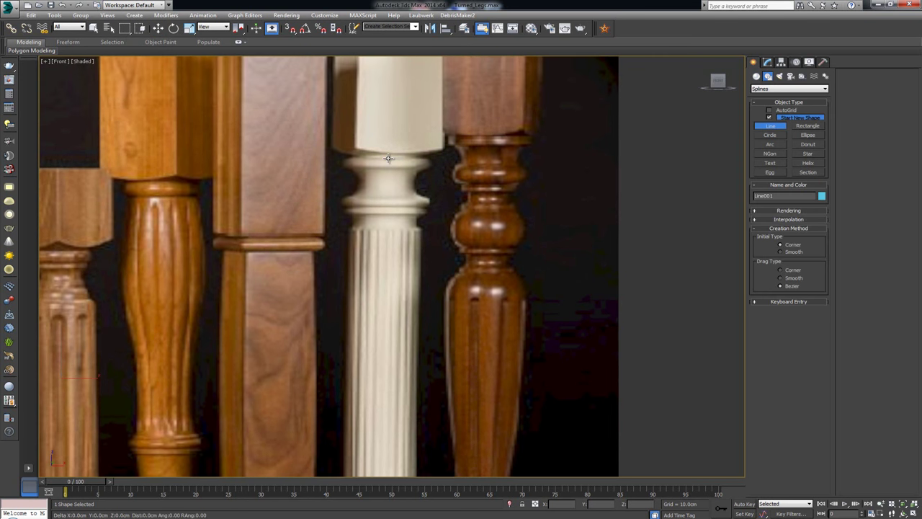
click(430, 158)
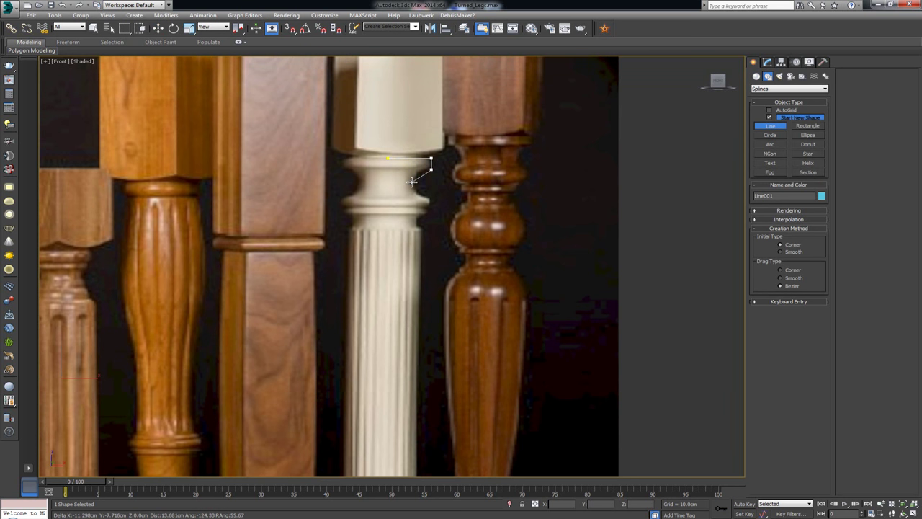
click(412, 182)
click(428, 201)
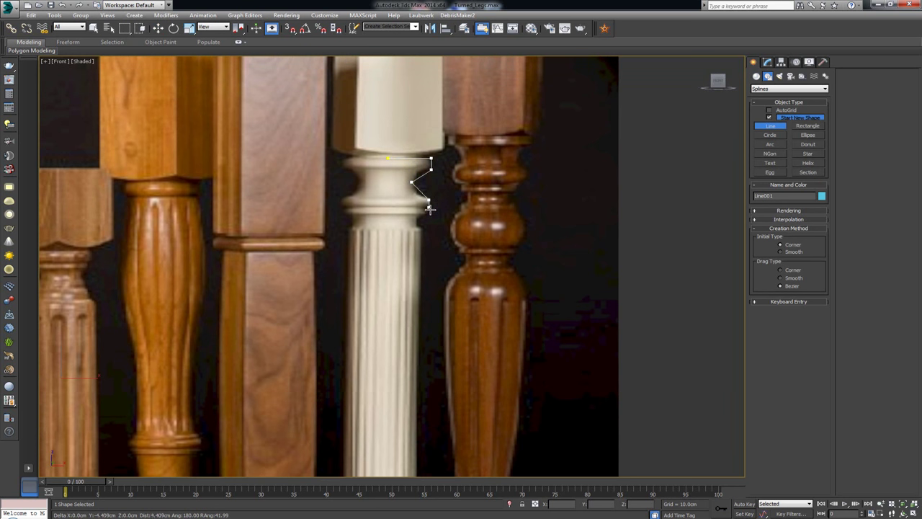
click(429, 214)
click(419, 225)
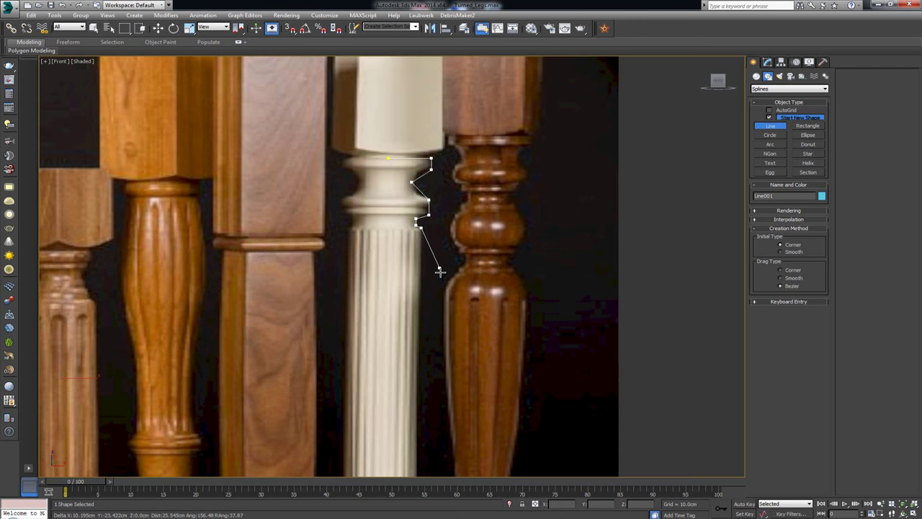
Extend the profile line straight down the right edge of the white leg's fluted shaft to its lower end.
middle_drag(439, 267, 440, 223)
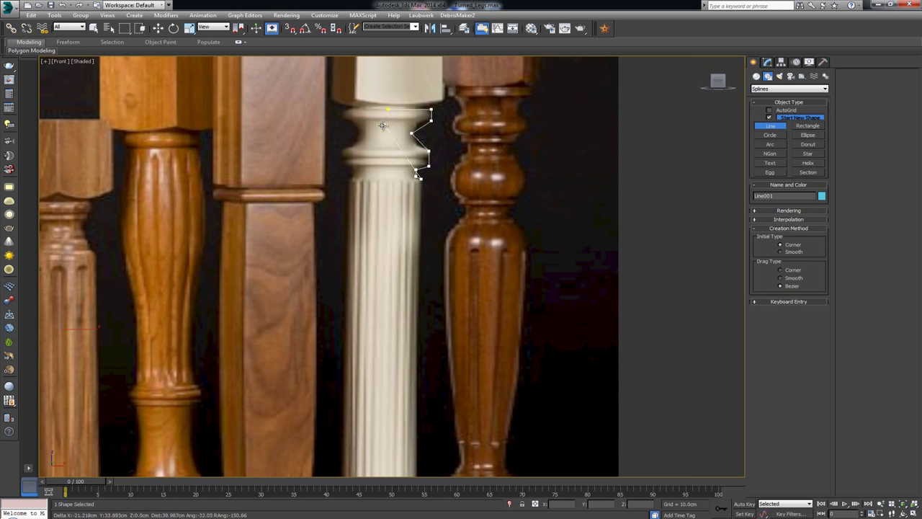
click(405, 87)
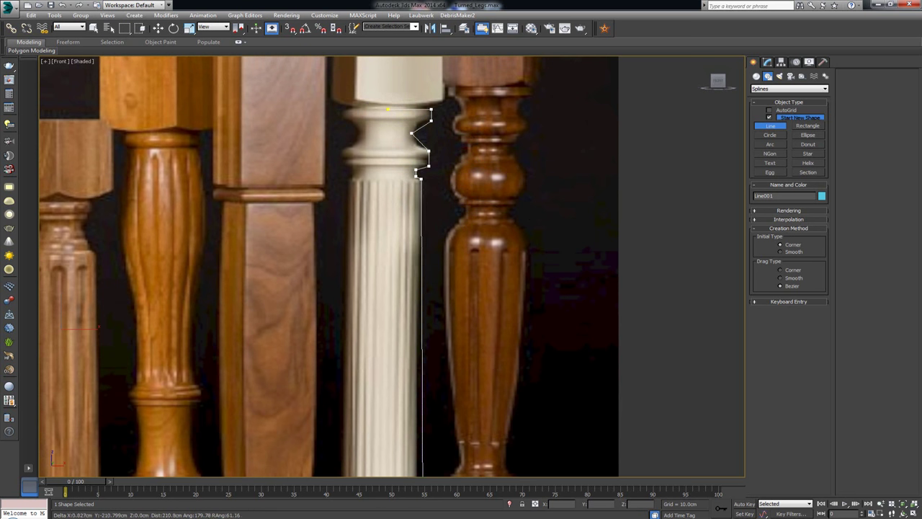
click(418, 433)
right_click(418, 433)
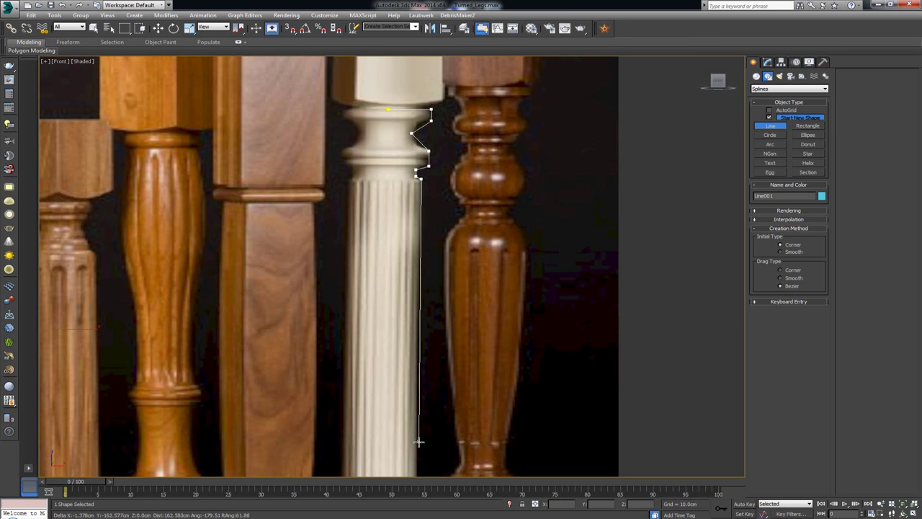
middle_drag(418, 439, 420, 368)
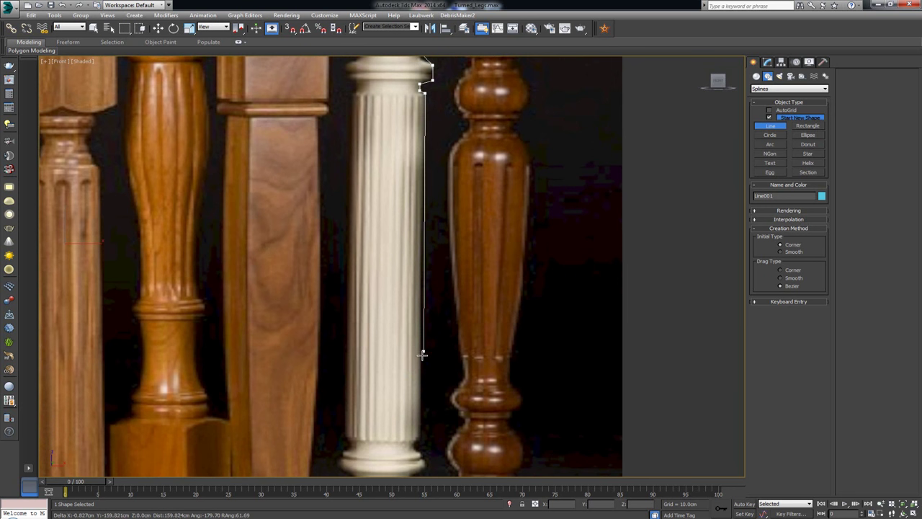
key(i)
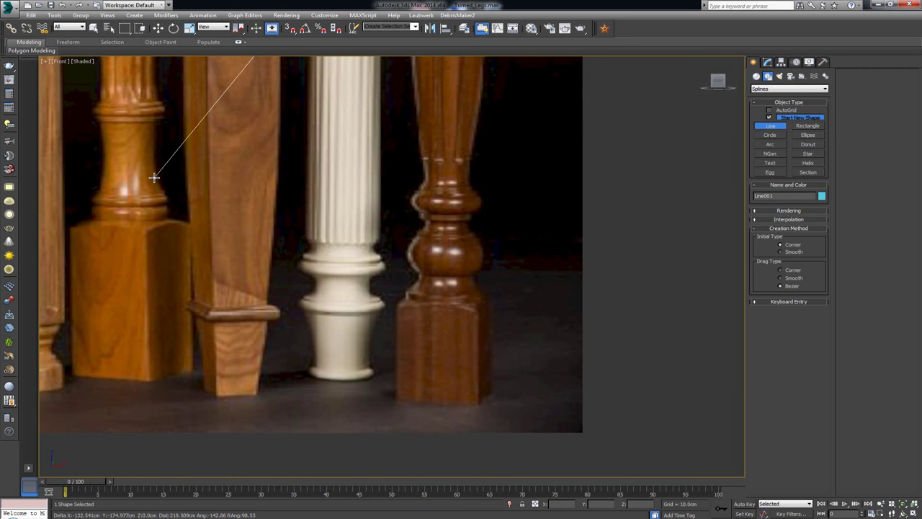
key(i)
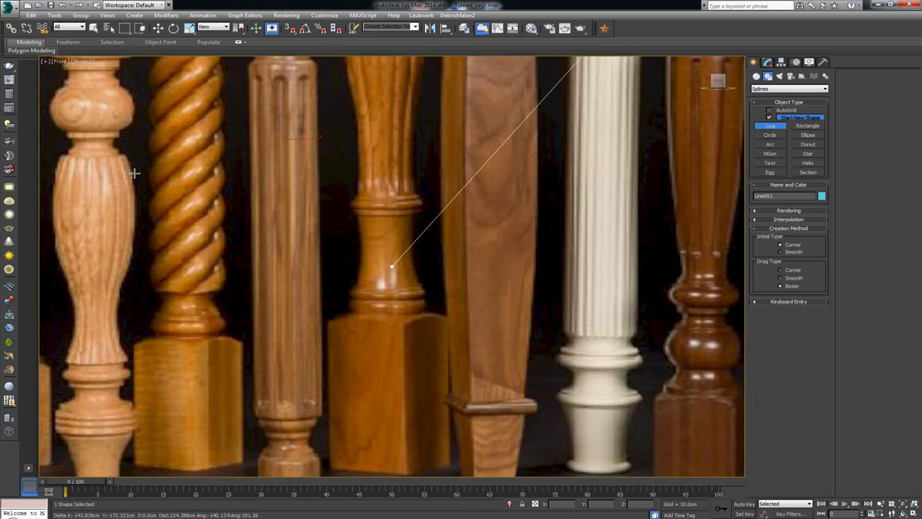
key(i)
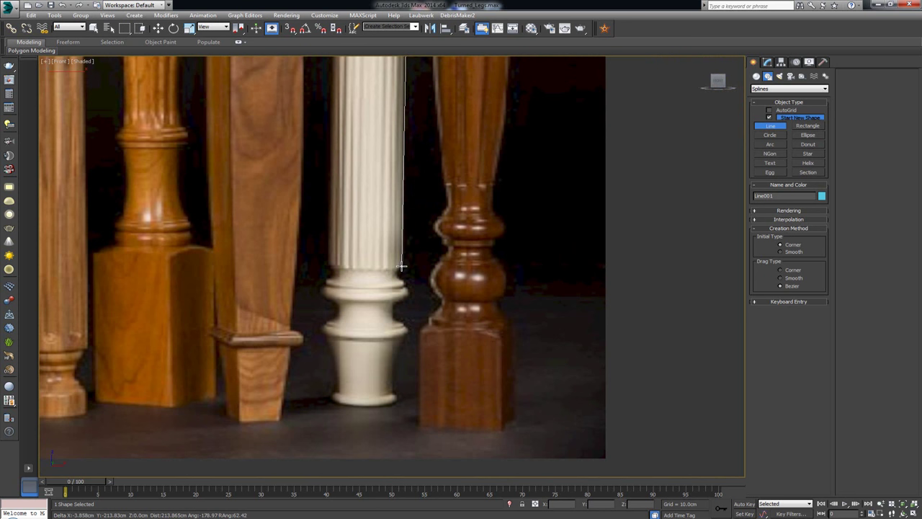
Trace the white leg's lower rings and tapered foot, ending the line at the centre of its base.
click(403, 282)
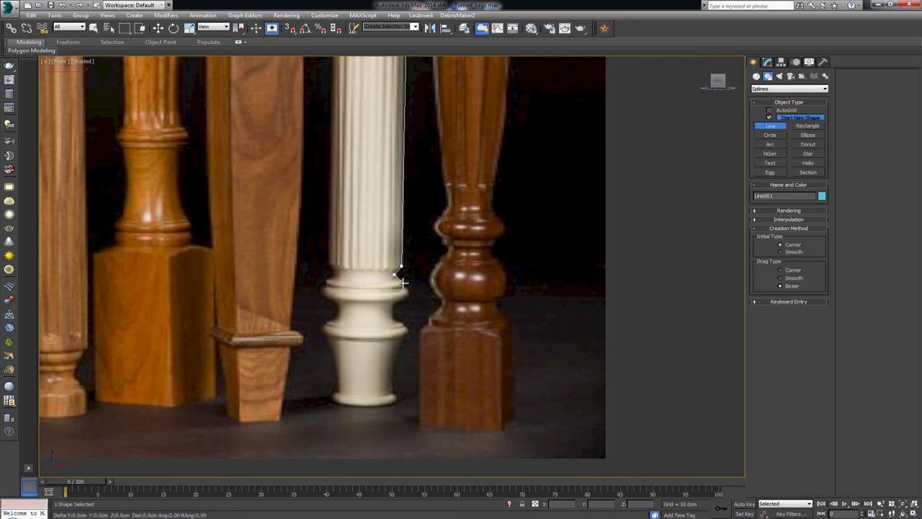
click(408, 293)
click(393, 303)
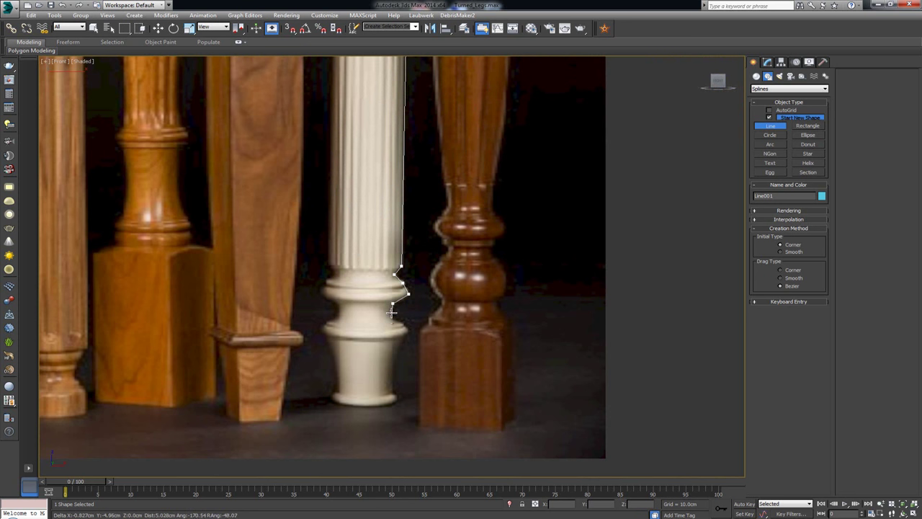
click(392, 322)
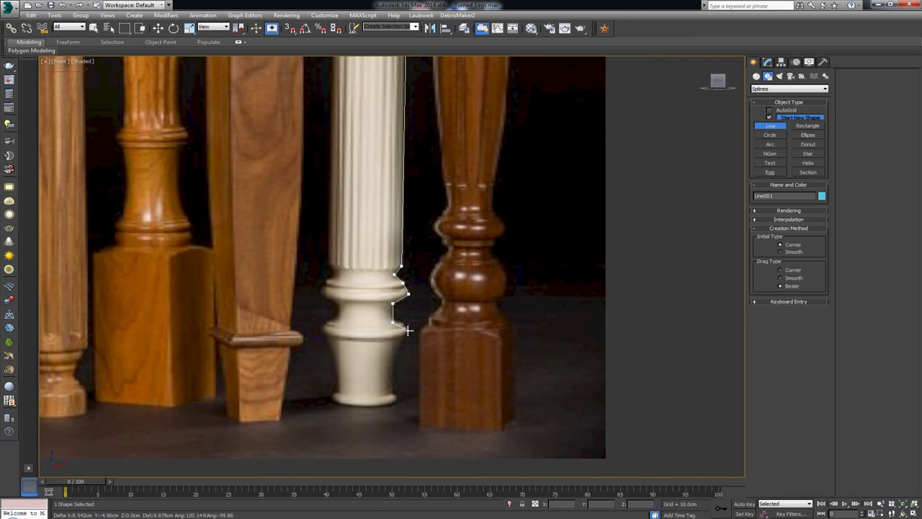
click(408, 331)
click(397, 350)
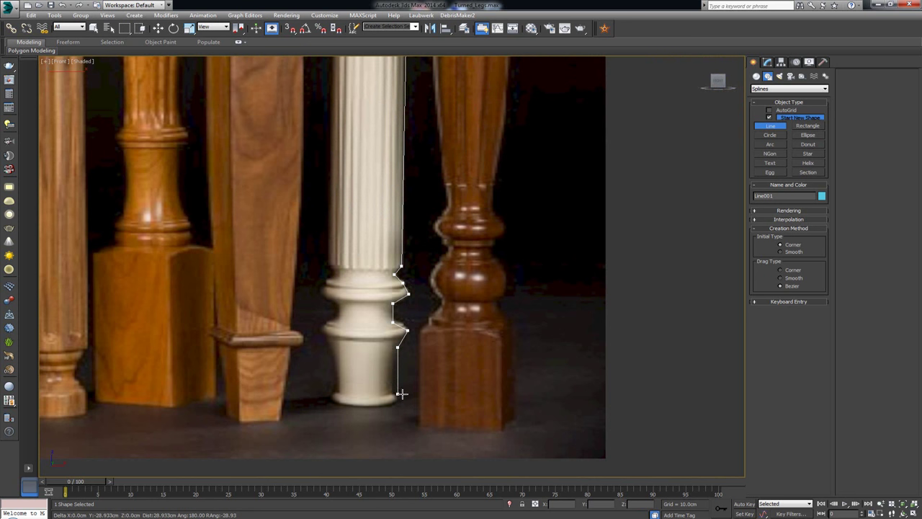
click(394, 393)
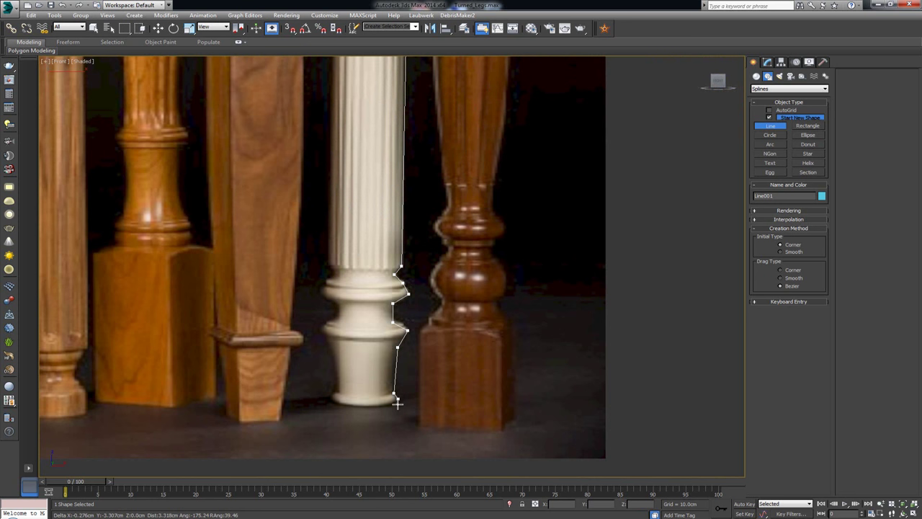
click(398, 402)
click(368, 405)
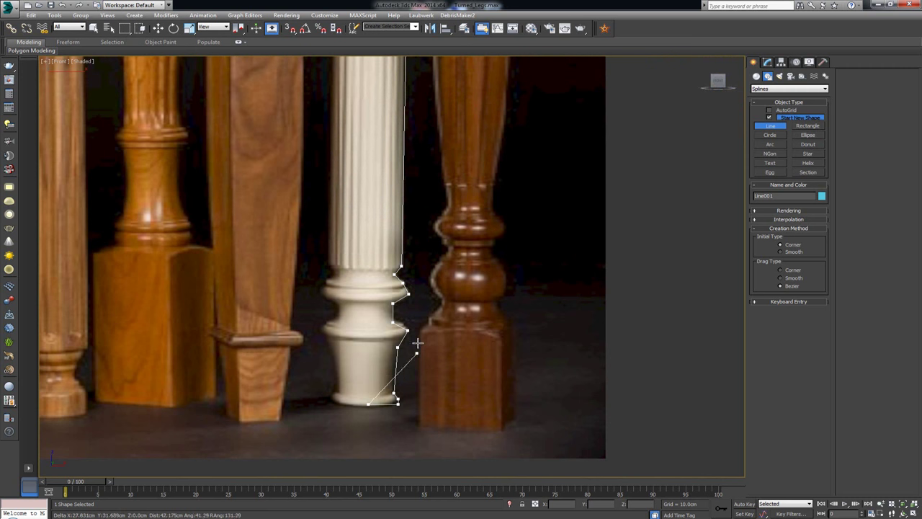
right_click(422, 346)
Select all vertices of the profile line and convert them to Bezier Corner.
middle_drag(369, 263, 371, 361)
scroll(370, 360, down, 3)
scroll(394, 246, up, 2)
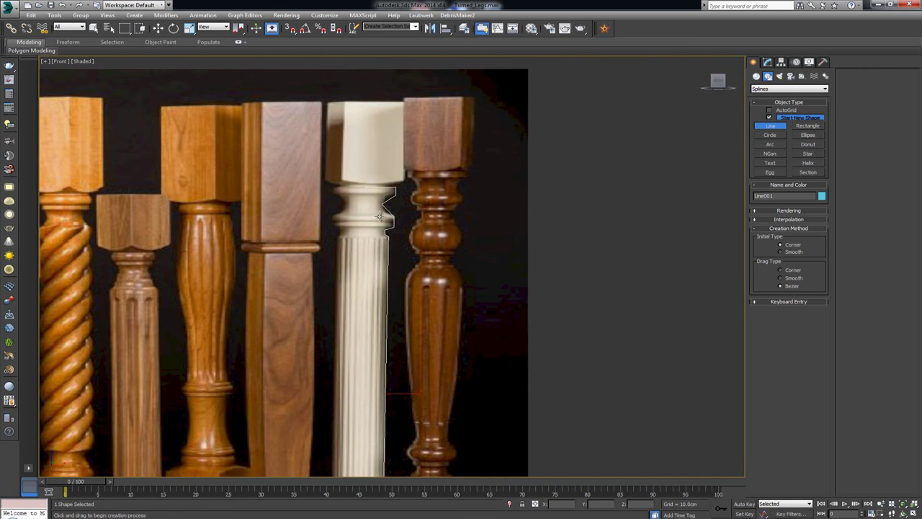
key(1)
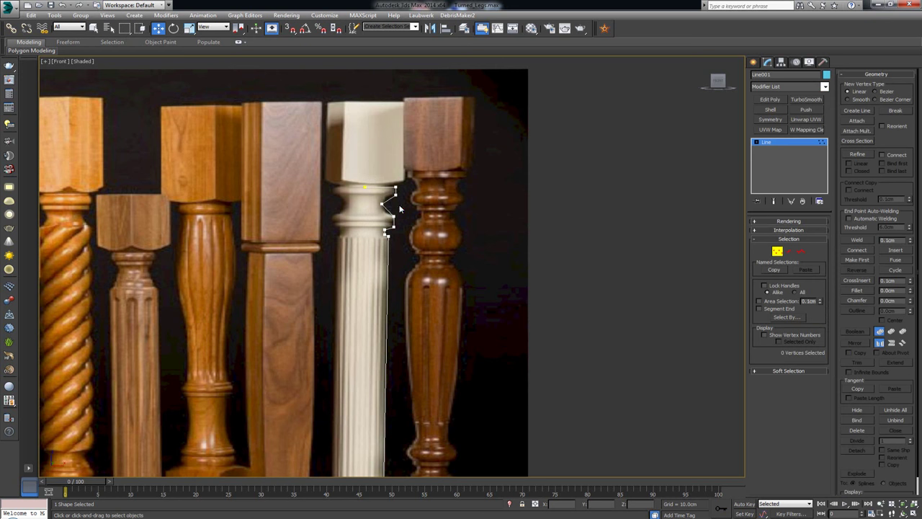
scroll(390, 217, up, 3)
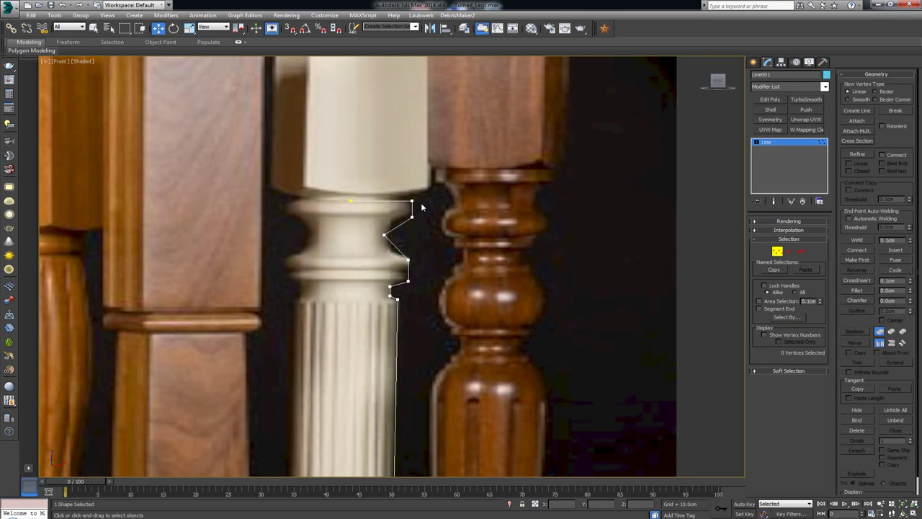
scroll(455, 217, up, 4)
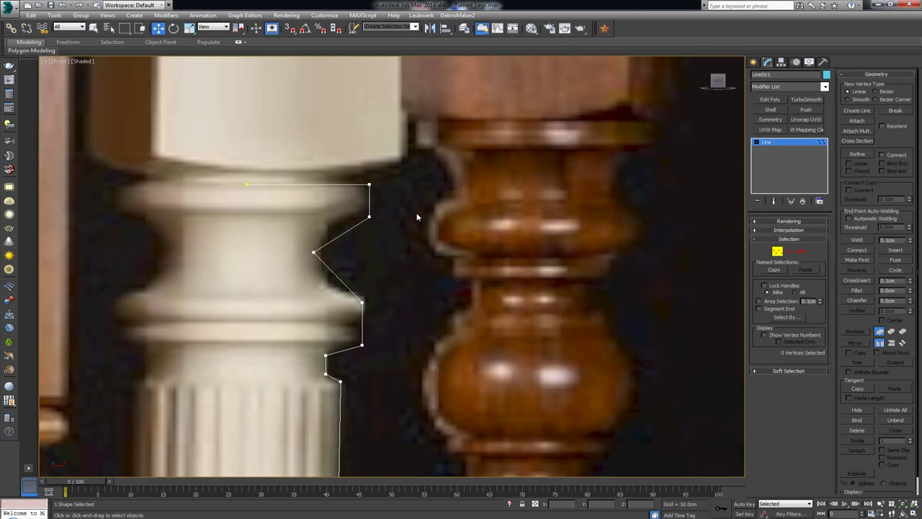
key(ctrl+a)
right_click(371, 204)
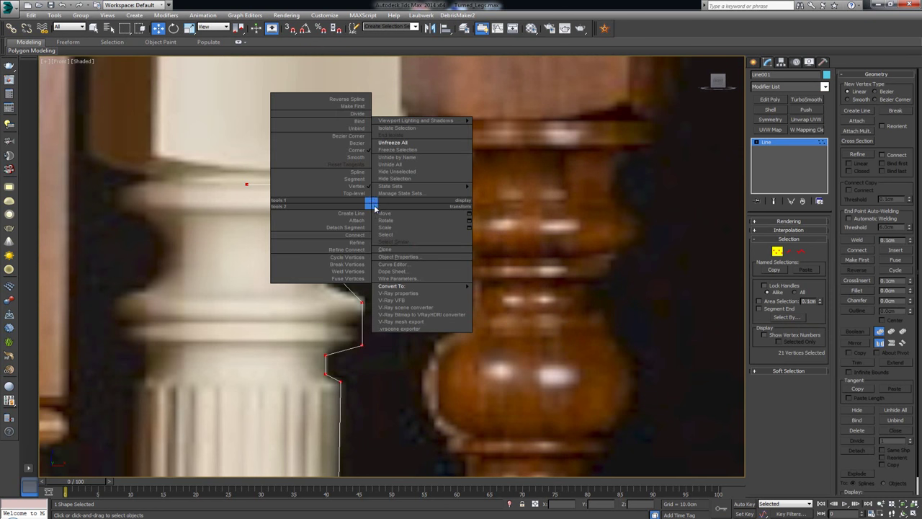
click(348, 136)
Bend the segment below the collar's top rim with its Bezier handles to follow the upper part of the concave neck.
scroll(352, 226, up, 4)
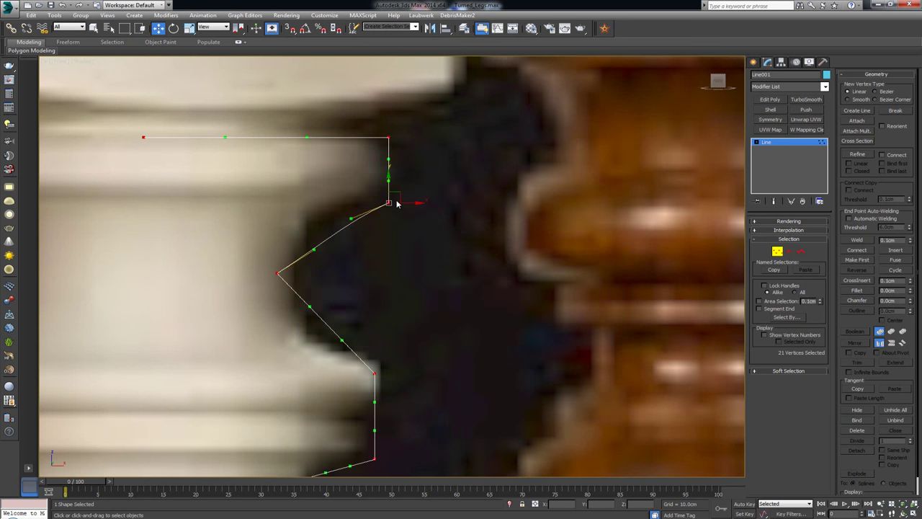
key(shift+q)
drag(351, 219, 337, 205)
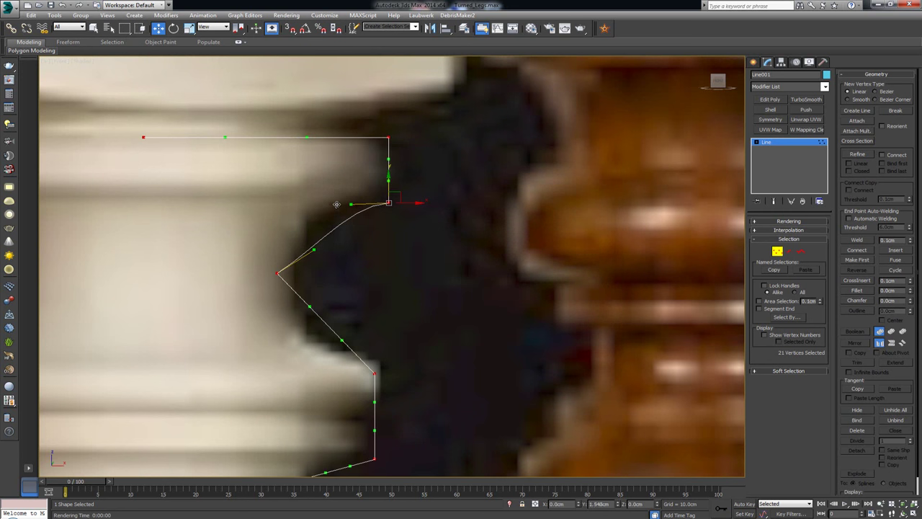
drag(314, 243, 317, 218)
scroll(318, 220, up, 3)
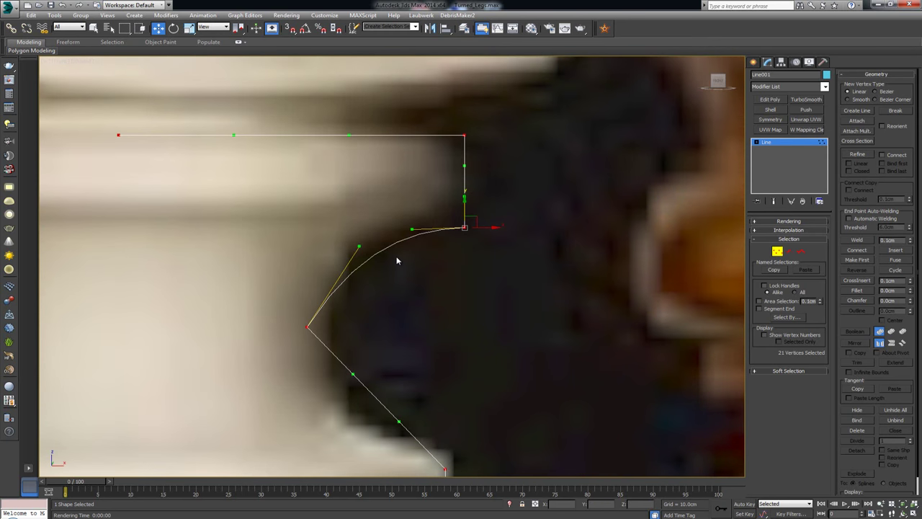
Refine the Bezier handles of the concave neck's upper curve so the line follows the white leg's outline below the top rim.
middle_drag(387, 269, 397, 273)
scroll(397, 275, up, 2)
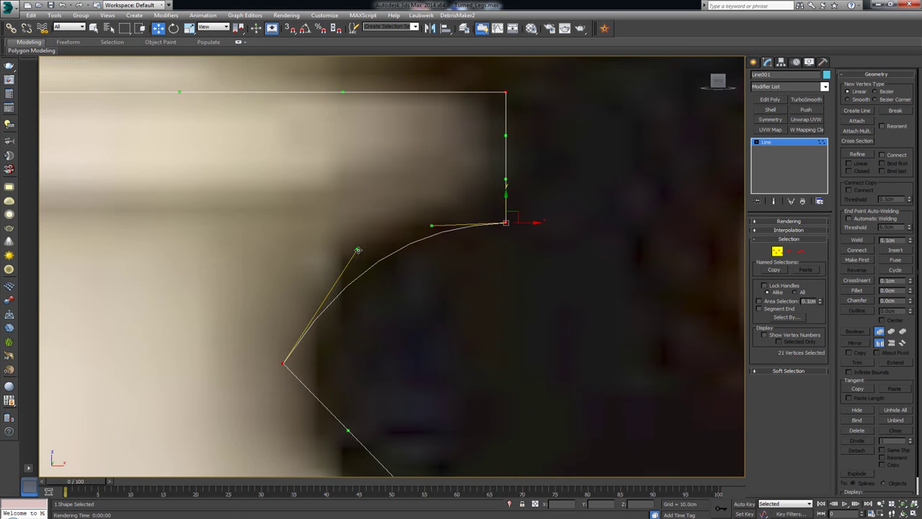
drag(357, 249, 357, 267)
drag(164, 265, 328, 214)
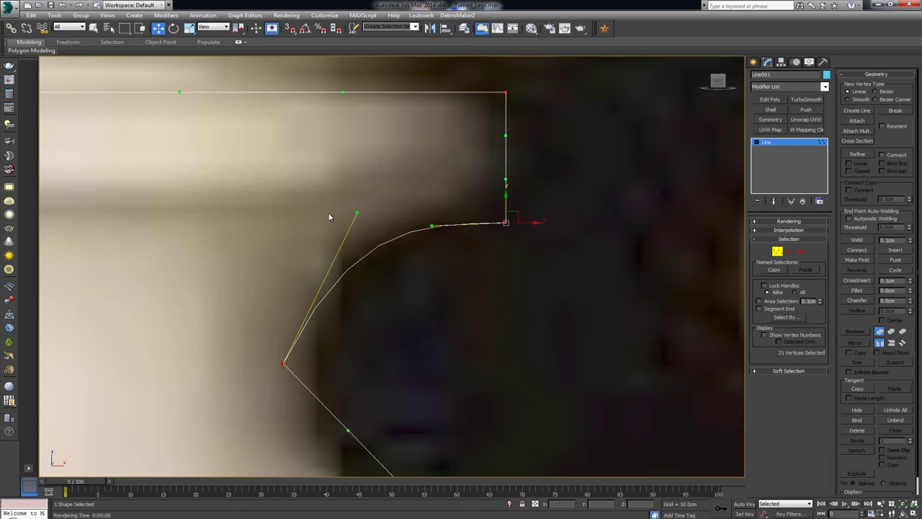
scroll(357, 206, down, 3)
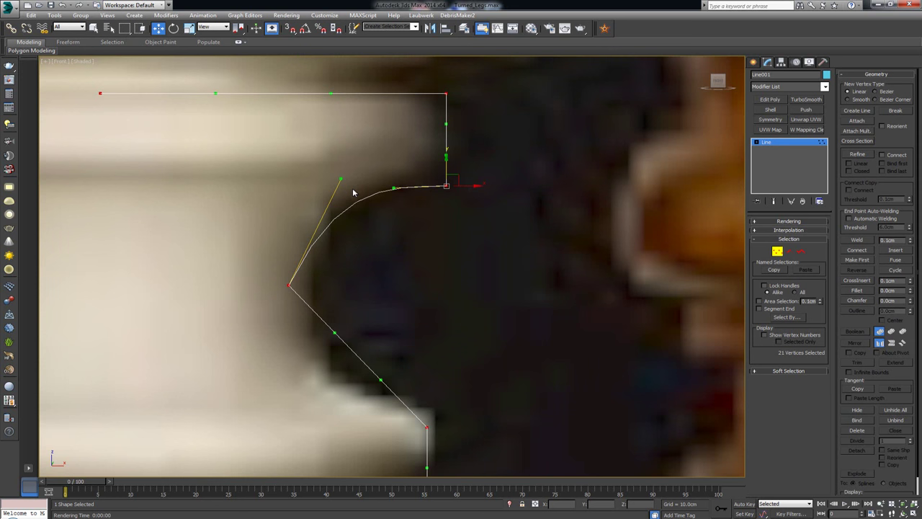
scroll(353, 209, up, 4)
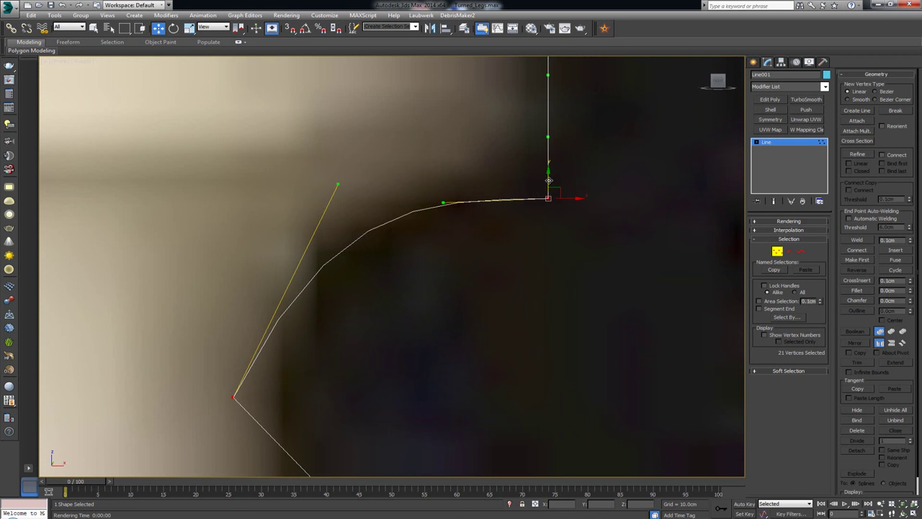
mouse_move(339, 185)
mouse_down()
mouse_move(339, 161)
mouse_move(336, 221)
mouse_move(338, 195)
mouse_up()
scroll(352, 201, down, 2)
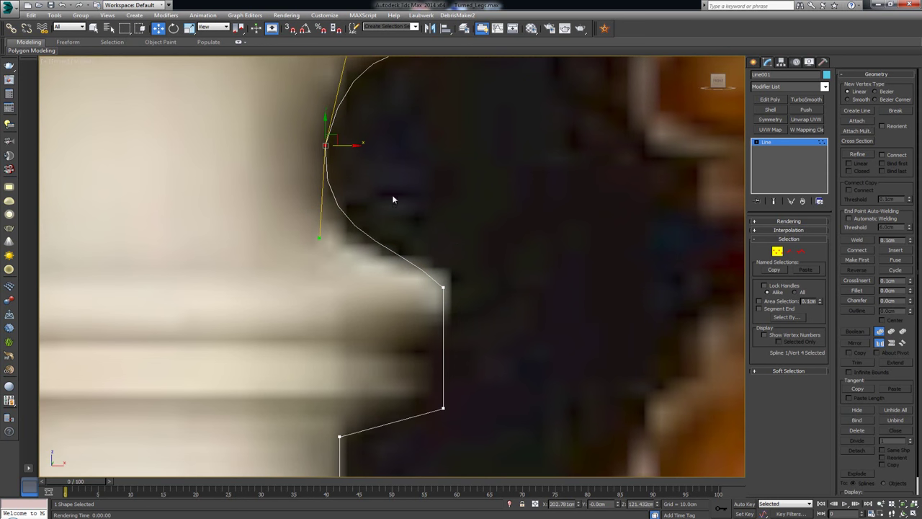
Raise the vertex at the neck's lower end and bend its upper handle to complete the concave curve.
drag(427, 298, 426, 299)
drag(446, 266, 445, 248)
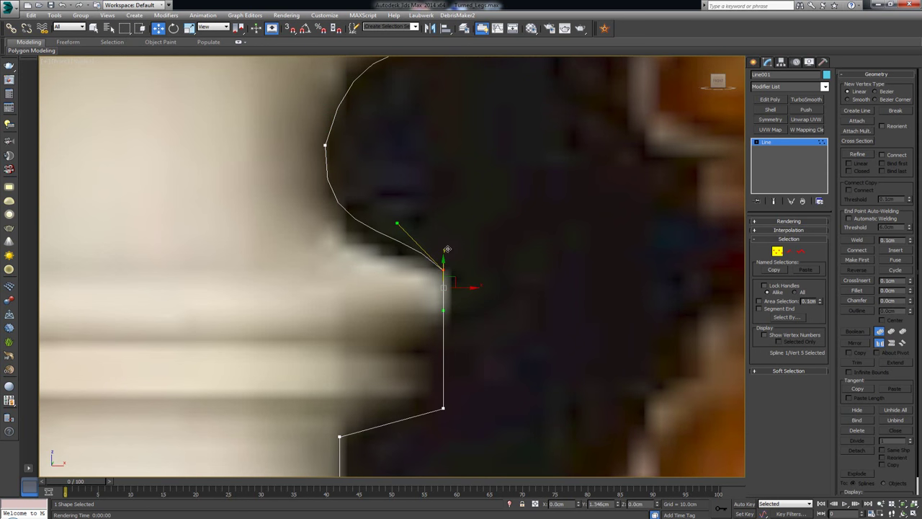
drag(397, 225, 370, 265)
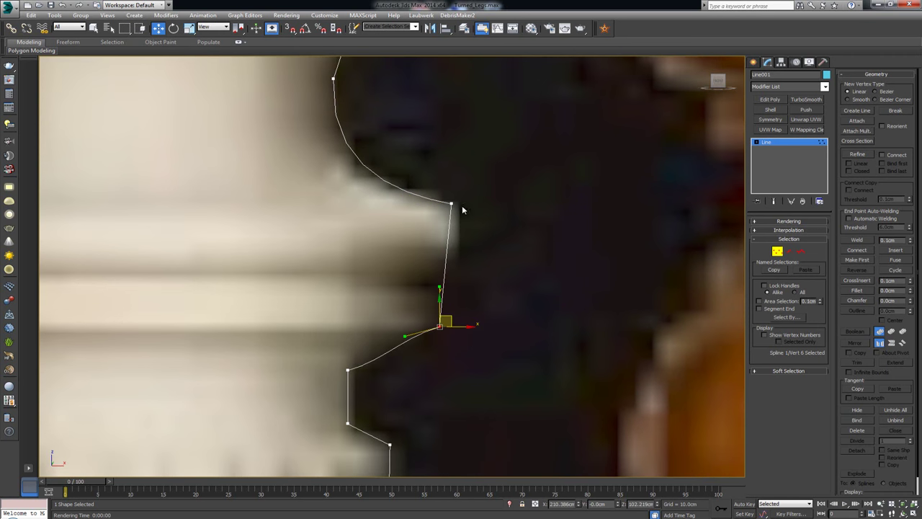
Bend the lower handle of the vertex under the neck outward to bulge the upper ring's edge.
click(451, 204)
drag(448, 241, 463, 245)
middle_drag(389, 371, 392, 274)
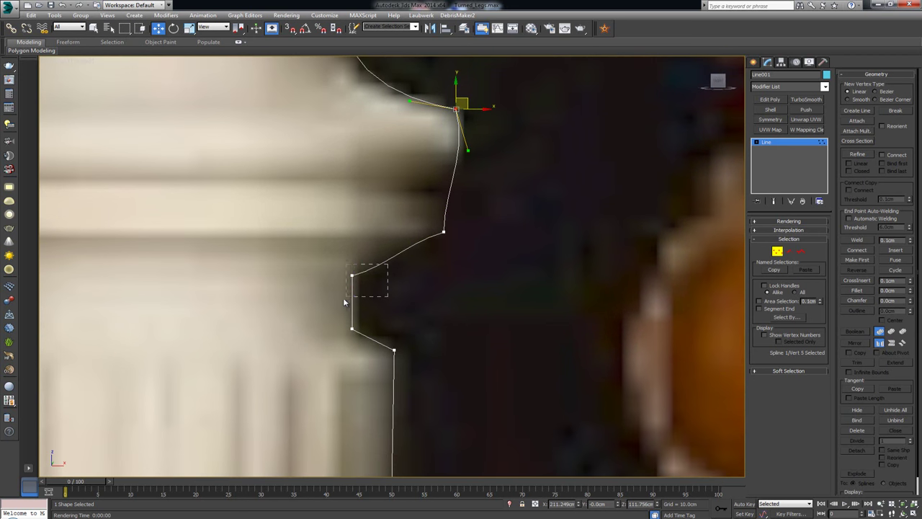
With all profile vertices selected, curve the small cove between the upper rings and the fluted shaft using the Bezier handles.
drag(343, 299, 342, 302)
key(ctrl+a)
drag(387, 267, 382, 238)
drag(365, 345, 375, 350)
middle_drag(391, 343, 427, 204)
scroll(427, 205, down, 8)
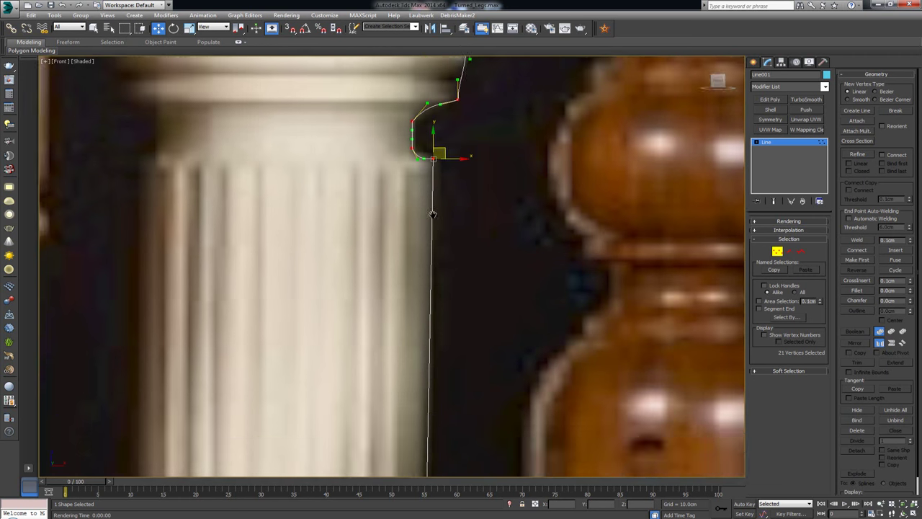
Curve the cove just below the fluted shaft's lower end with the Bezier handles of its innermost vertex.
scroll(426, 315, up, 10)
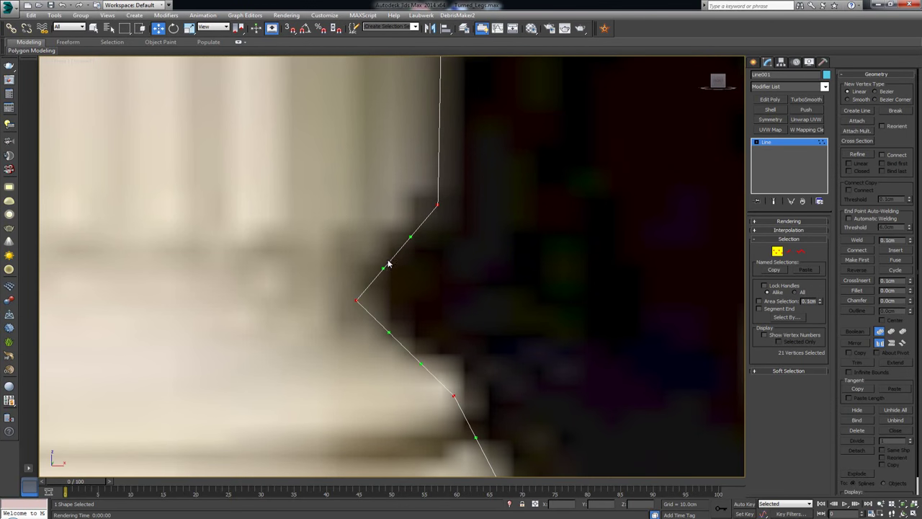
click(386, 269)
drag(383, 269, 354, 251)
drag(388, 331, 358, 364)
middle_drag(420, 361, 427, 215)
scroll(427, 212, down, 2)
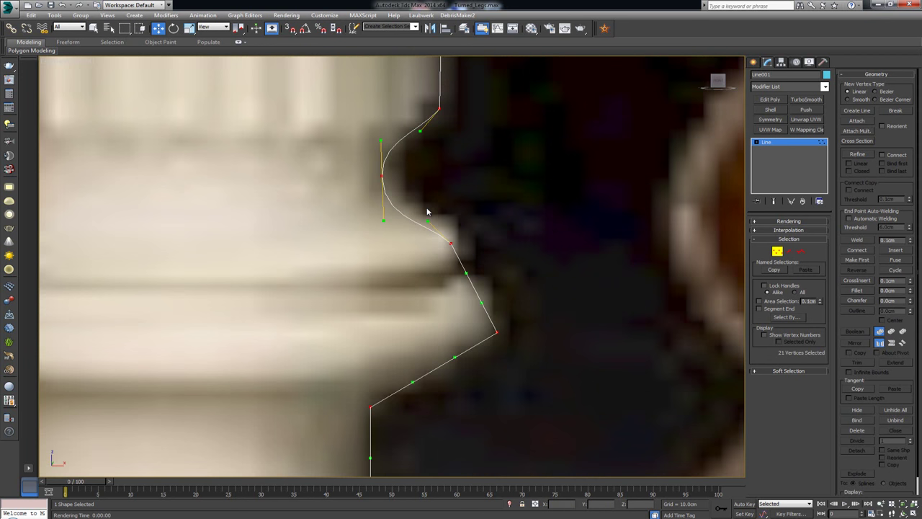
Select all vertices and bend the segment between the two rings below the lower cove inward.
click(447, 240)
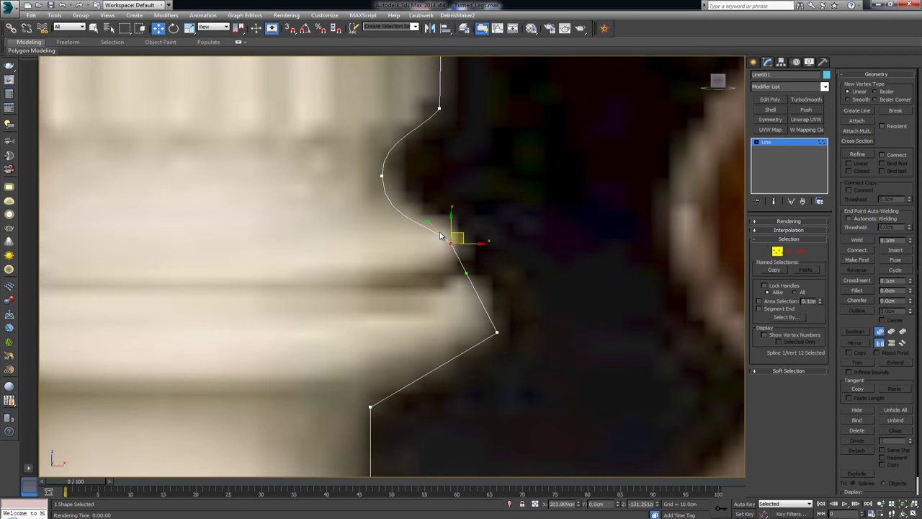
key(ctrl+a)
drag(466, 273, 446, 282)
middle_drag(466, 260, 479, 177)
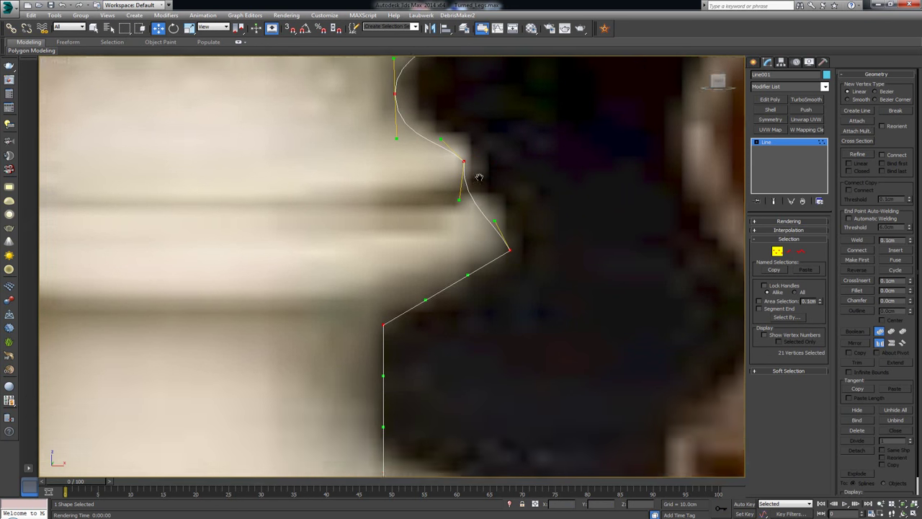
Bend the underside of the wide ring below the lower cove into a rounded curve toward the straight neck.
scroll(479, 177, down, 1)
drag(474, 233, 440, 250)
scroll(441, 247, down, 2)
middle_drag(441, 248, 452, 181)
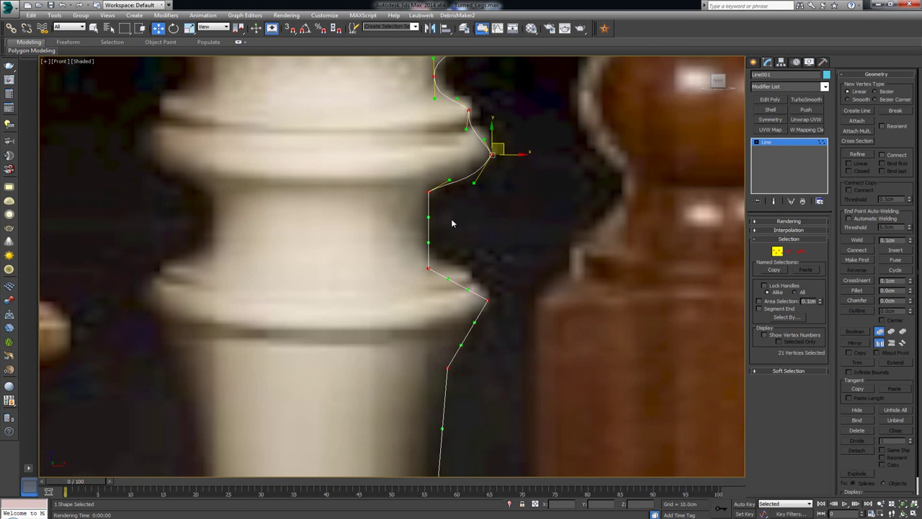
Bulge the upper side of the lowest ring above the tapered foot with its Bezier handles.
middle_drag(453, 223, 447, 174)
scroll(447, 174, up, 2)
drag(443, 257, 477, 234)
drag(471, 272, 477, 269)
middle_drag(494, 295, 496, 192)
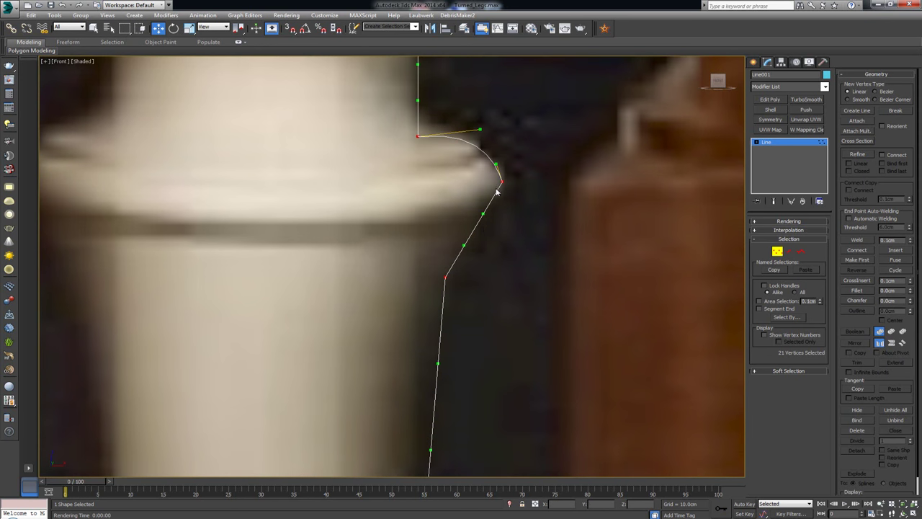
Round the underside of the lowest ring so it curves into the top of the tapered foot.
drag(466, 247, 506, 222)
middle_drag(506, 222, 497, 173)
scroll(498, 173, down, 2)
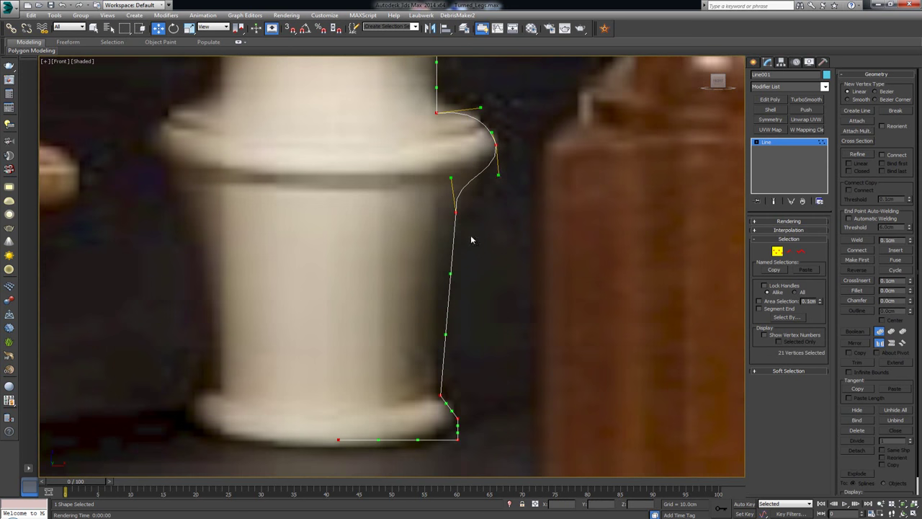
middle_drag(471, 235, 467, 191)
scroll(467, 190, down, 2)
middle_drag(472, 294, 467, 229)
scroll(461, 259, up, 10)
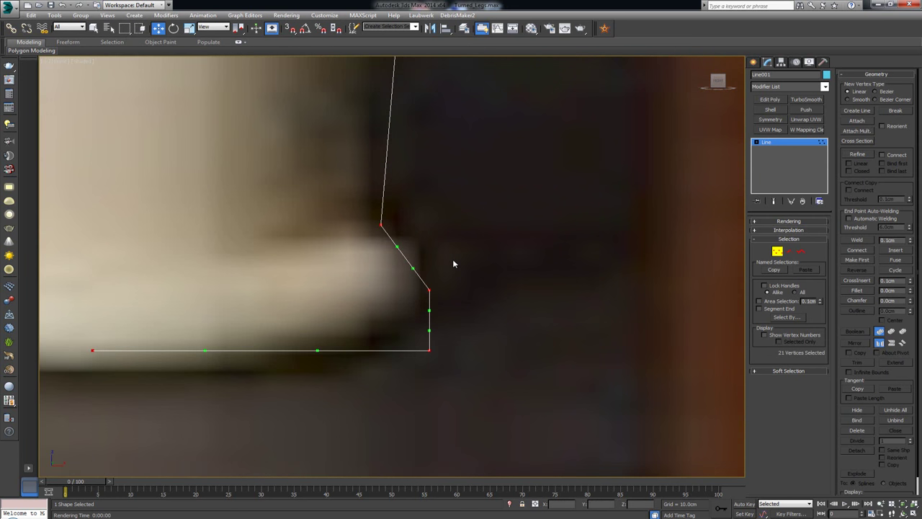
middle_drag(452, 262, 557, 263)
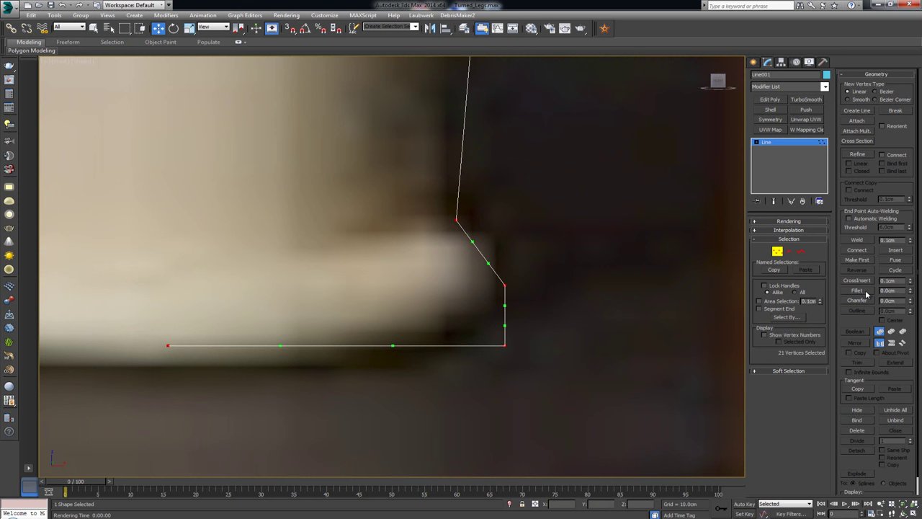
click(504, 285)
click(860, 291)
drag(503, 346, 509, 329)
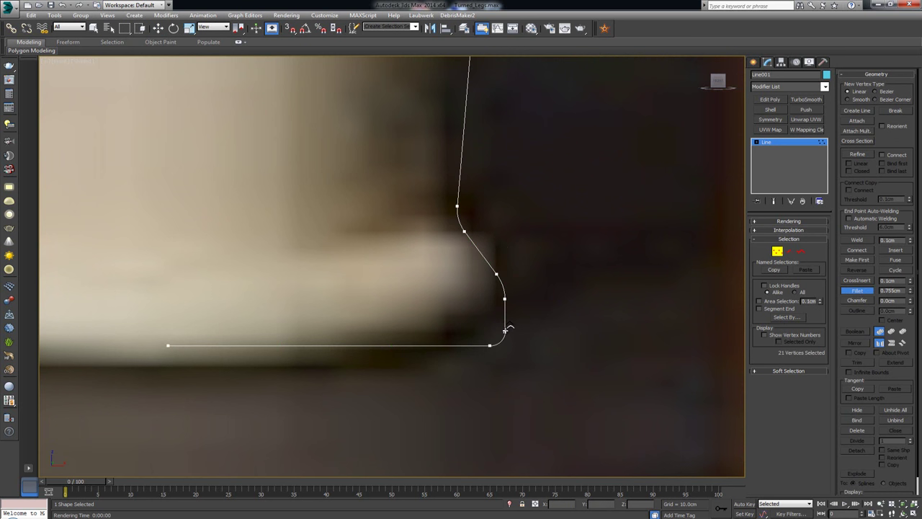
key(ctrl+z)
right_click(520, 351)
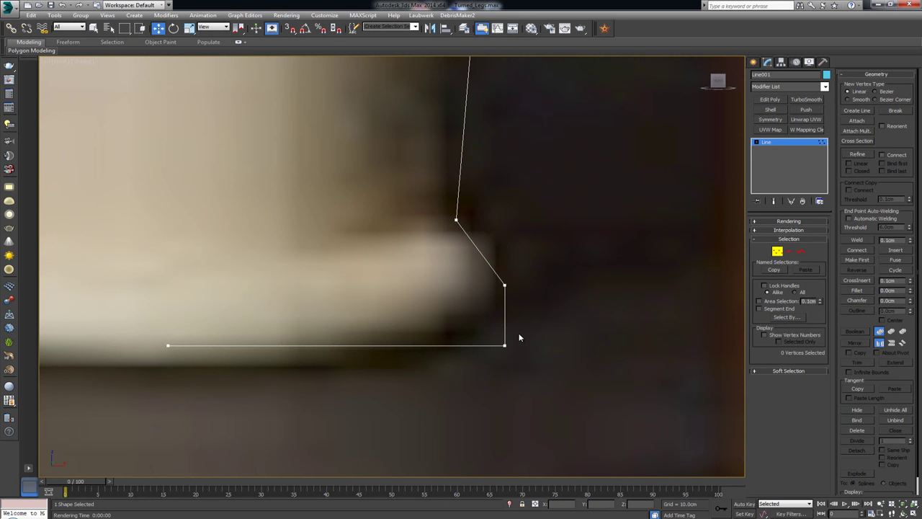
Fillet the outer bottom corner of the profile at the foot's base.
click(863, 291)
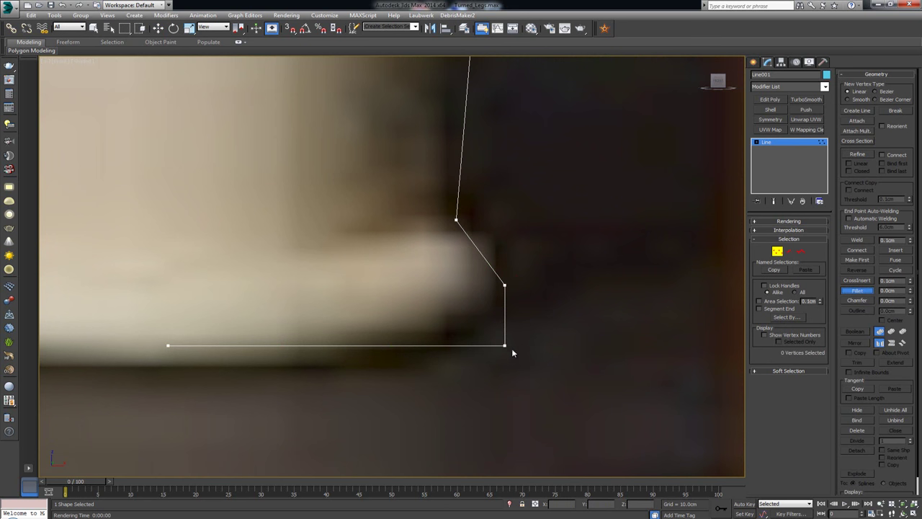
drag(505, 346, 507, 330)
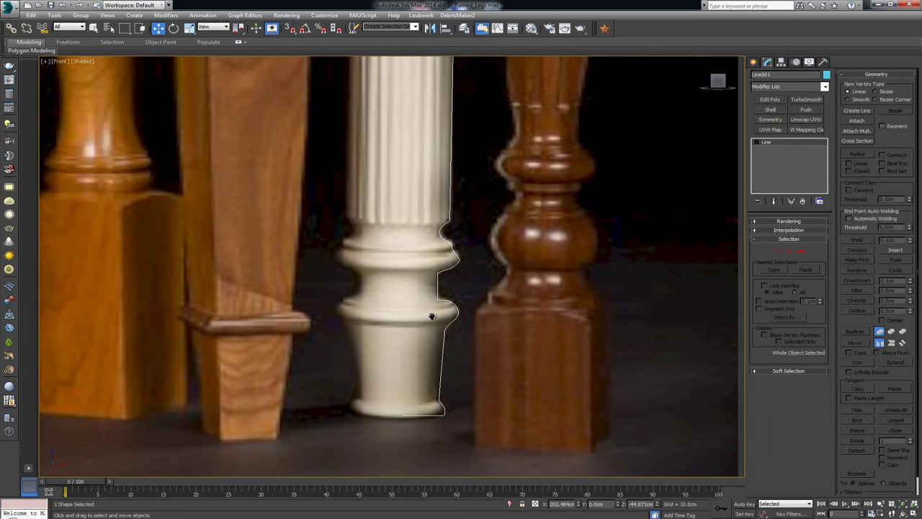
Examine the whole profile line against the white leg in the reference image, from the foot to the top rim.
middle_drag(431, 316, 435, 320)
scroll(434, 196, up, 2)
middle_drag(432, 195, 459, 323)
scroll(459, 324, down, 4)
middle_drag(455, 215, 455, 227)
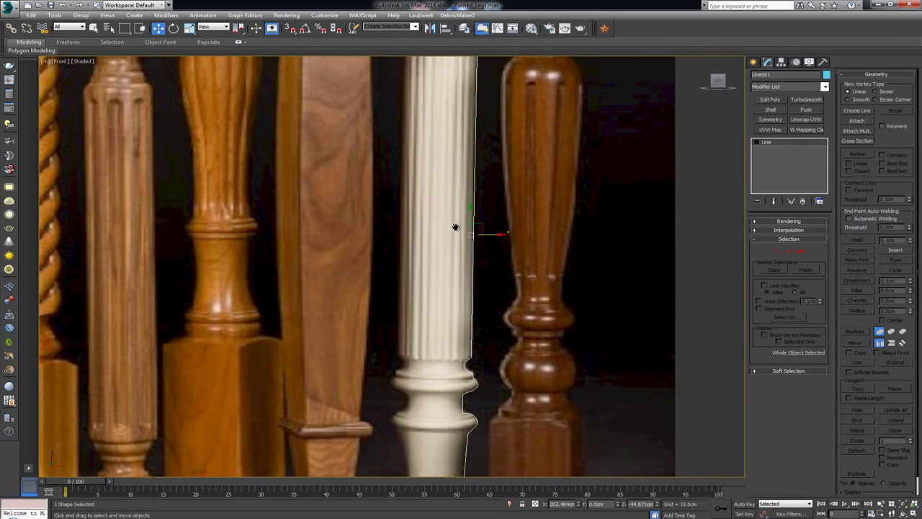
scroll(455, 227, down, 3)
scroll(506, 132, up, 1)
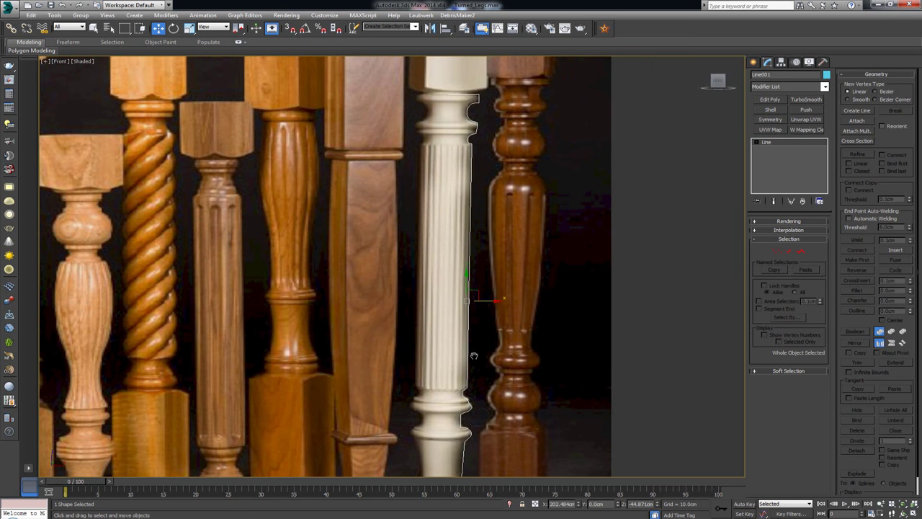
middle_drag(474, 355, 473, 331)
scroll(473, 332, down, 1)
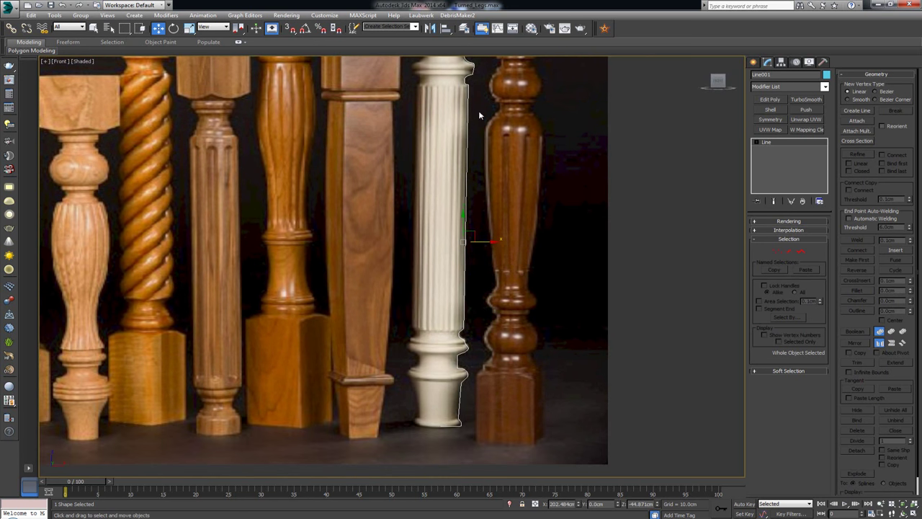
middle_drag(479, 114, 487, 166)
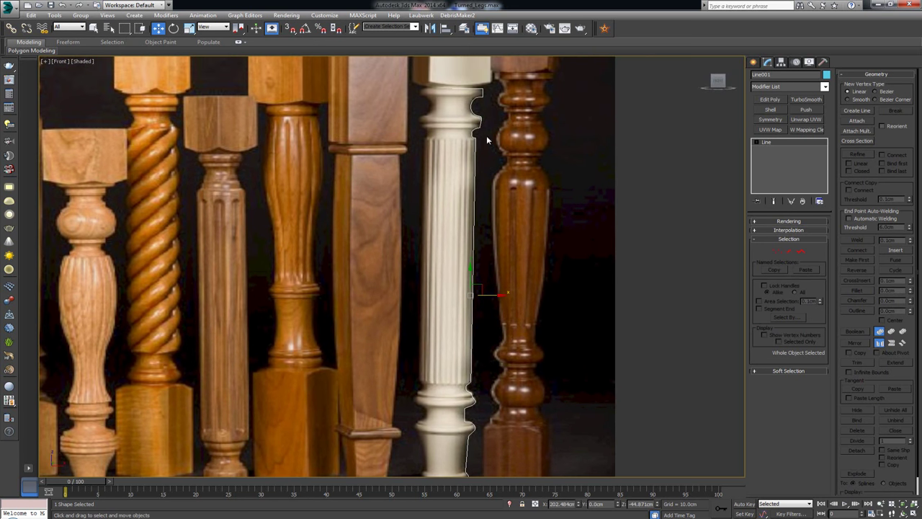
middle_drag(433, 251, 432, 215)
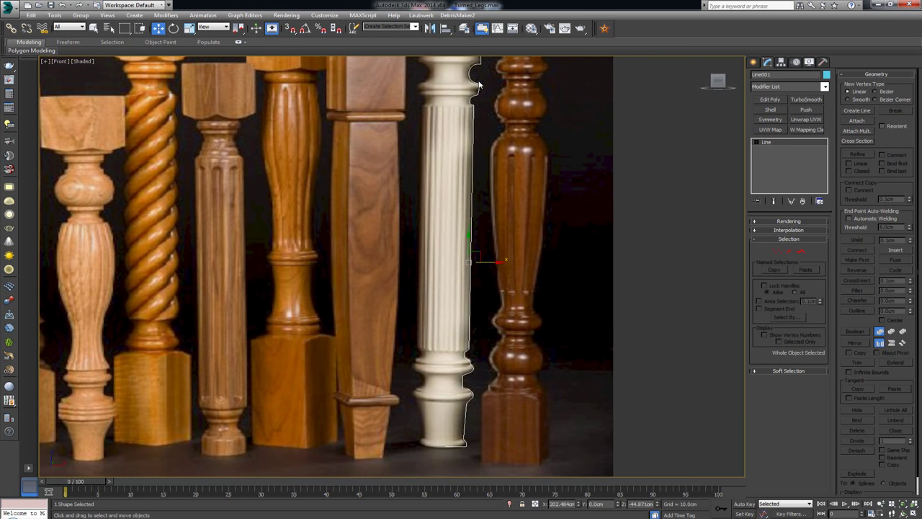
middle_drag(478, 85, 482, 104)
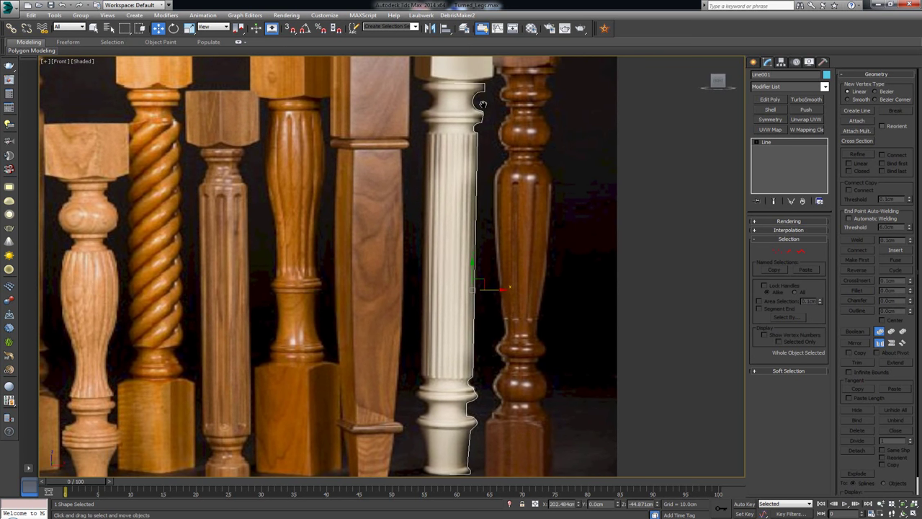
Apply a Lathe modifier to the profile line.
click(812, 88)
key(l)
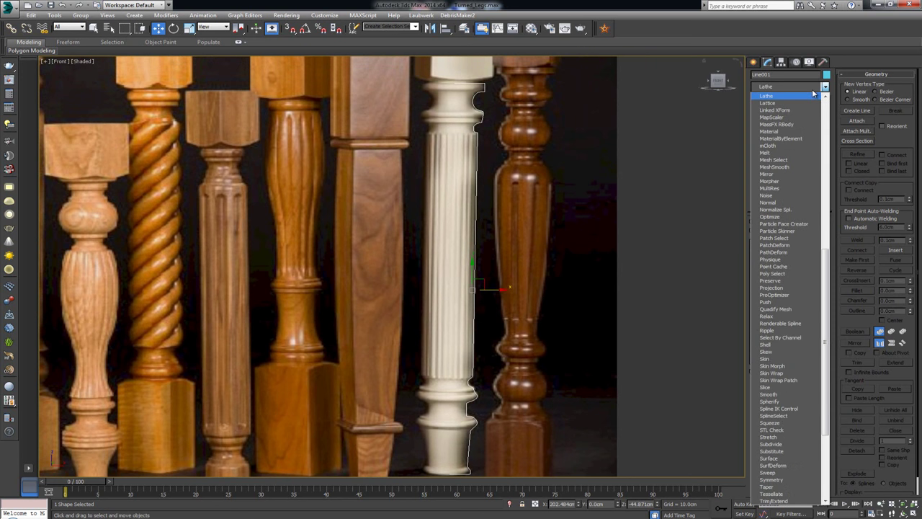
click(775, 98)
scroll(533, 187, down, 3)
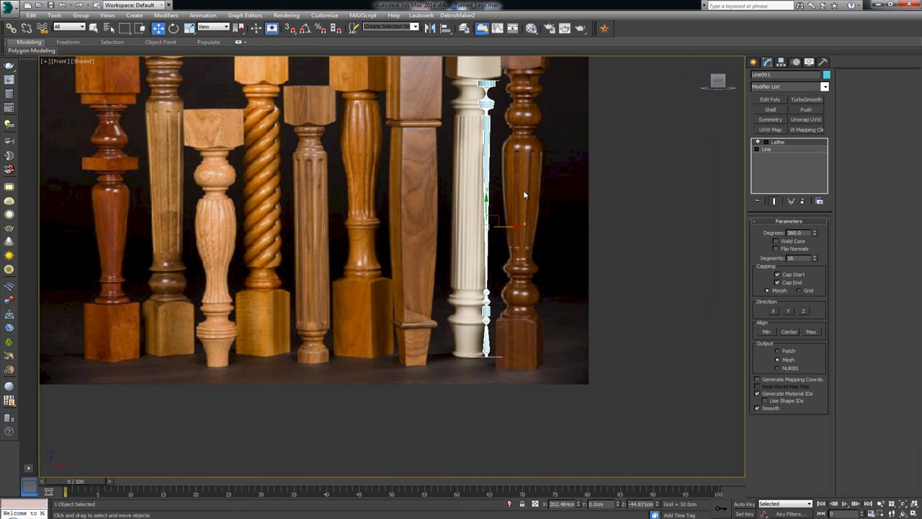
Examine the lathed shape in the maximised Perspective view and return to the maximised Front view.
key(alt+w)
middle_click(577, 342)
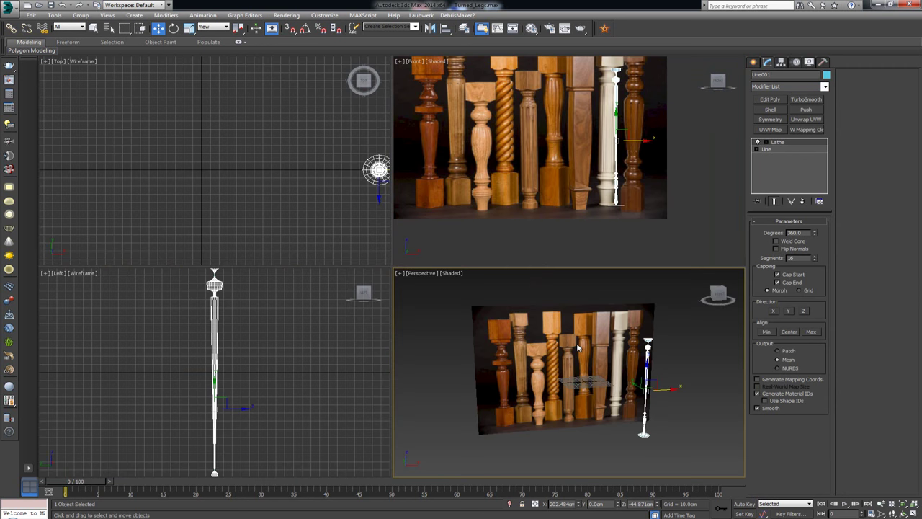
key(alt+w)
key(z)
alt+middle_drag(481, 262, 465, 275)
scroll(466, 274, up, 4)
middle_drag(379, 208, 461, 300)
scroll(461, 300, down, 4)
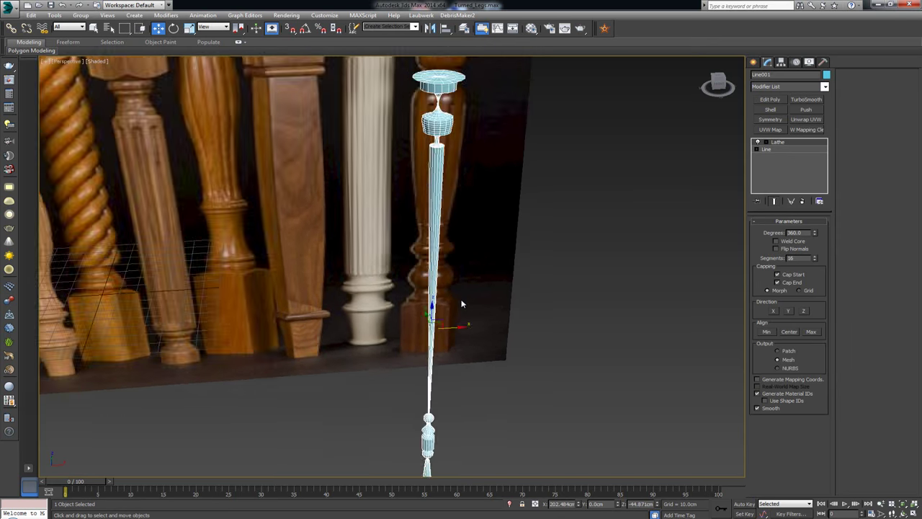
key(alt+w)
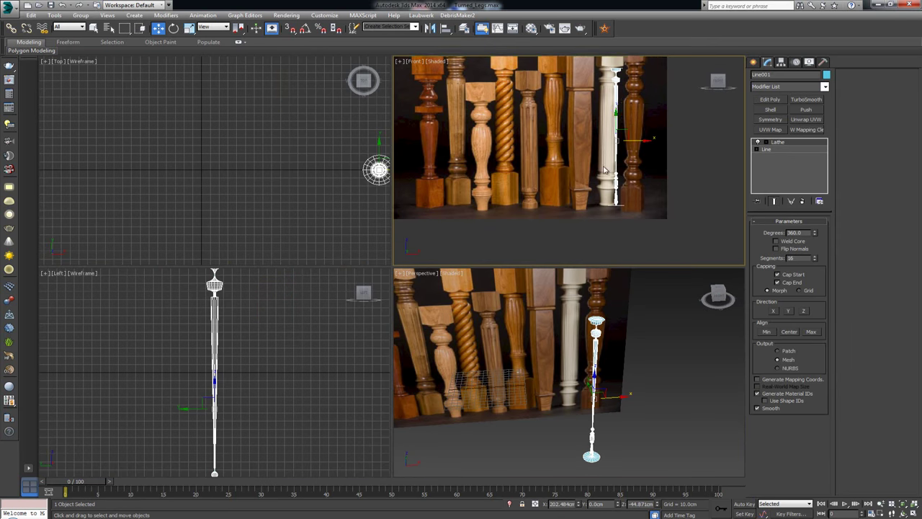
middle_drag(406, 189, 397, 247)
key(alt+w)
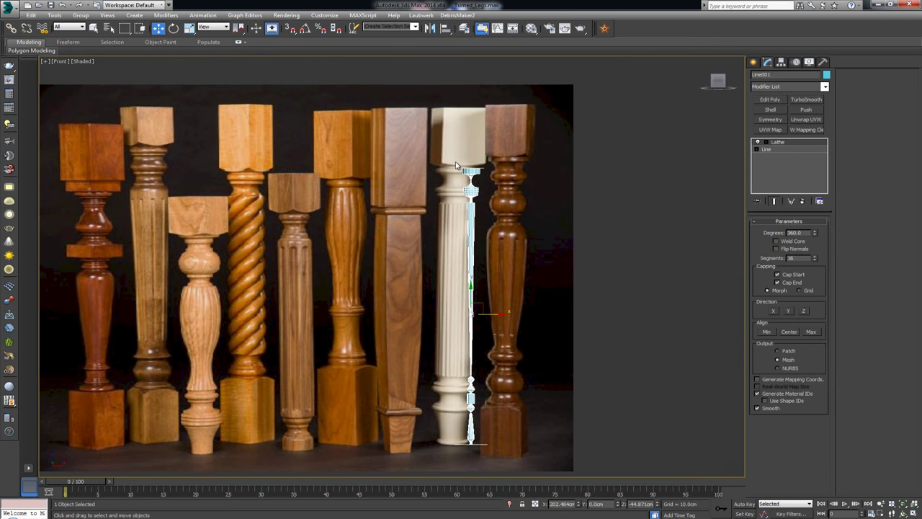
middle_drag(477, 238, 476, 209)
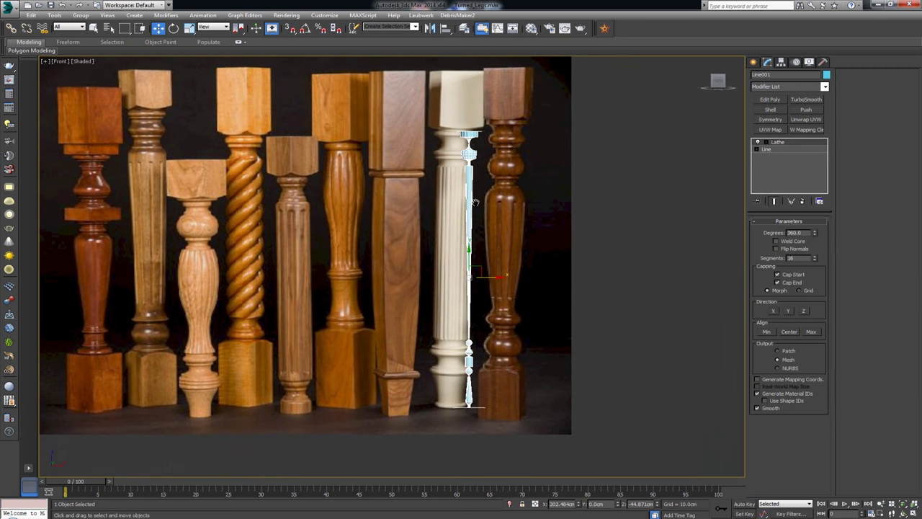
Align the Lathe axis to the Min edge of the profile so the revolved leg gets its full width.
scroll(475, 207, up, 2)
scroll(475, 205, up, 1)
scroll(459, 130, up, 1)
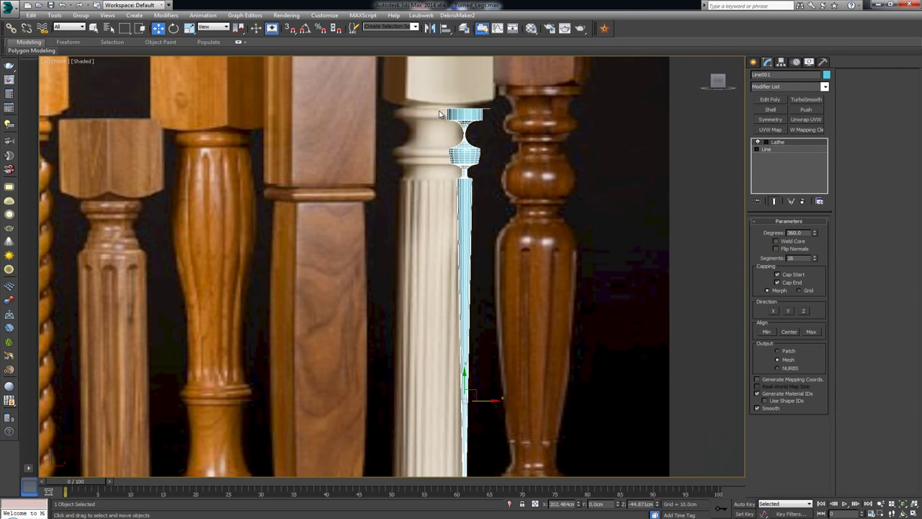
scroll(461, 132, down, 2)
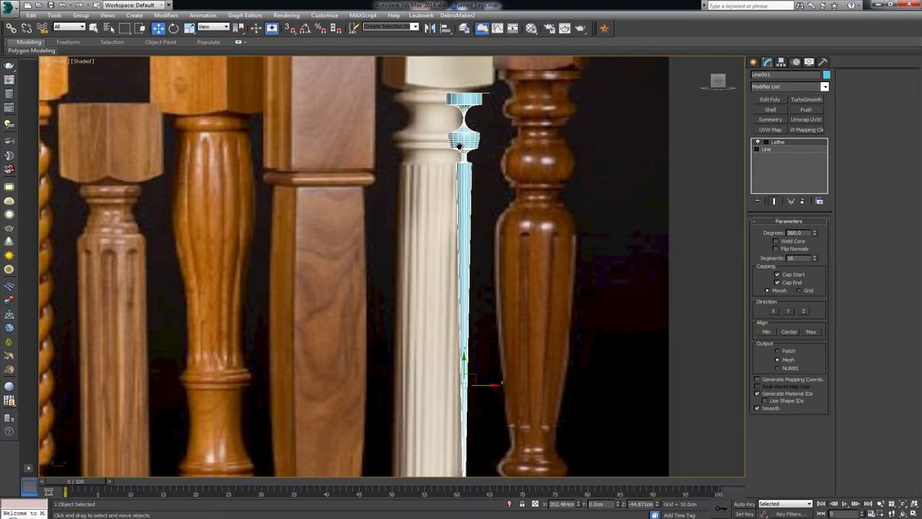
scroll(462, 132, down, 2)
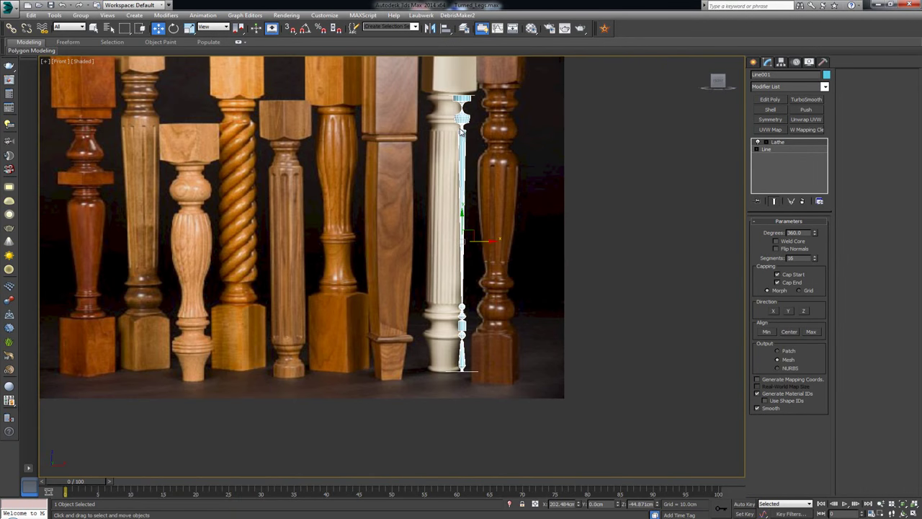
click(768, 332)
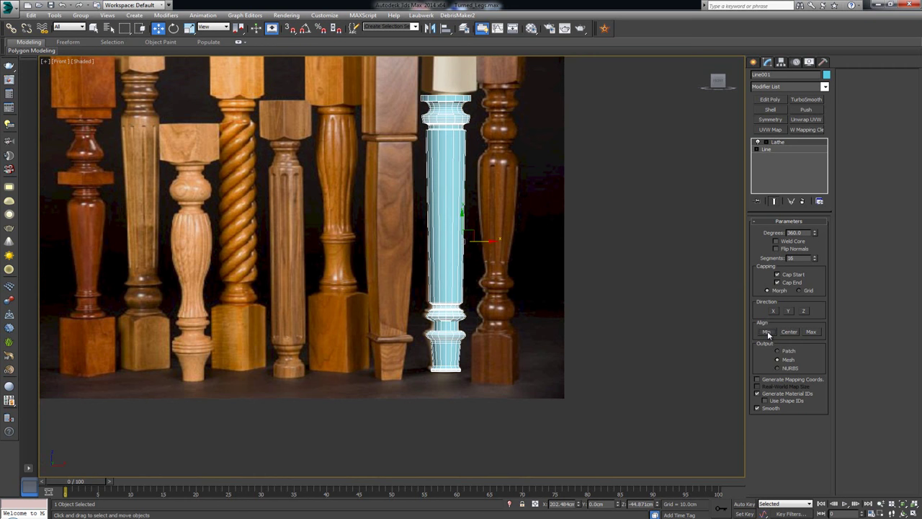
Examine the lathed leg in the Front view and the maximised Perspective view, and return to the maximised Front view.
scroll(476, 93, up, 4)
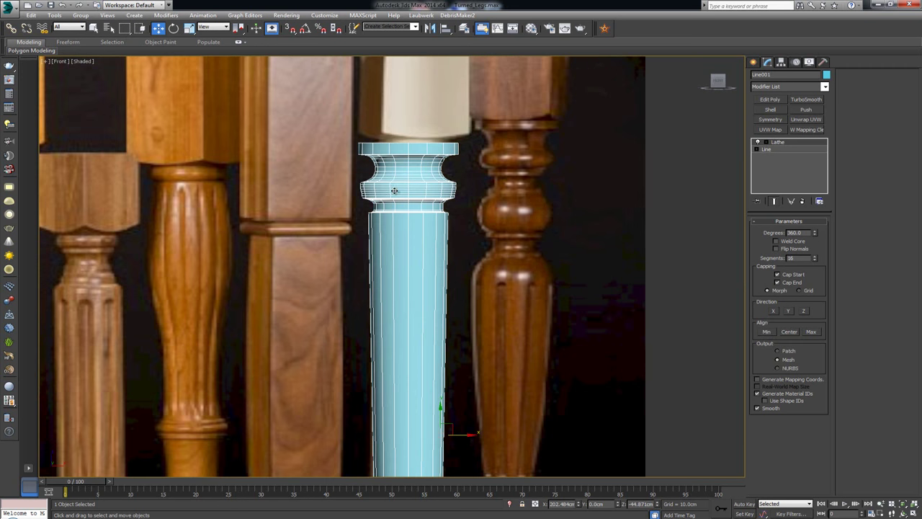
middle_drag(412, 235, 431, 194)
scroll(431, 193, down, 2)
key(alt+w)
right_click(600, 322)
key(alt+w)
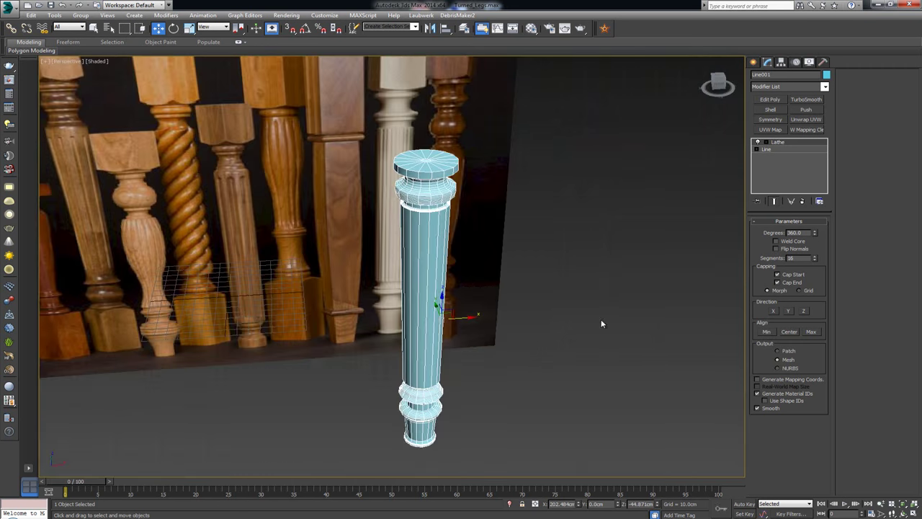
key(z)
mouse_move(430, 292)
alt+middle_down()
mouse_move(487, 266)
mouse_move(478, 255)
mouse_move(428, 276)
alt+middle_up()
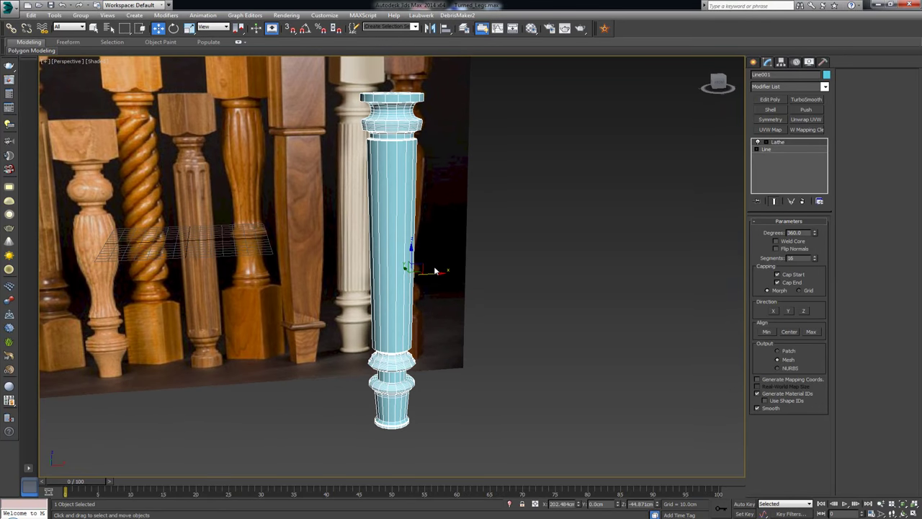
middle_drag(416, 221, 425, 320)
key(alt+w)
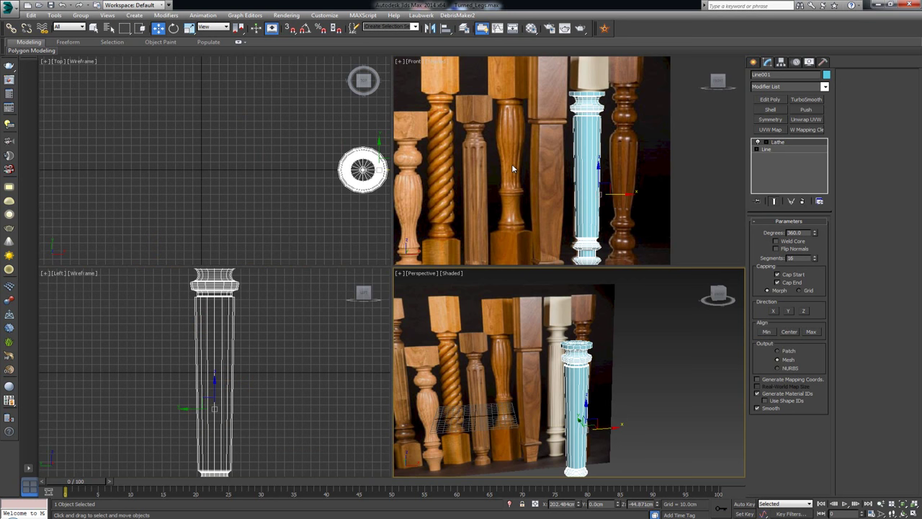
middle_drag(523, 150, 496, 189)
key(alt+w)
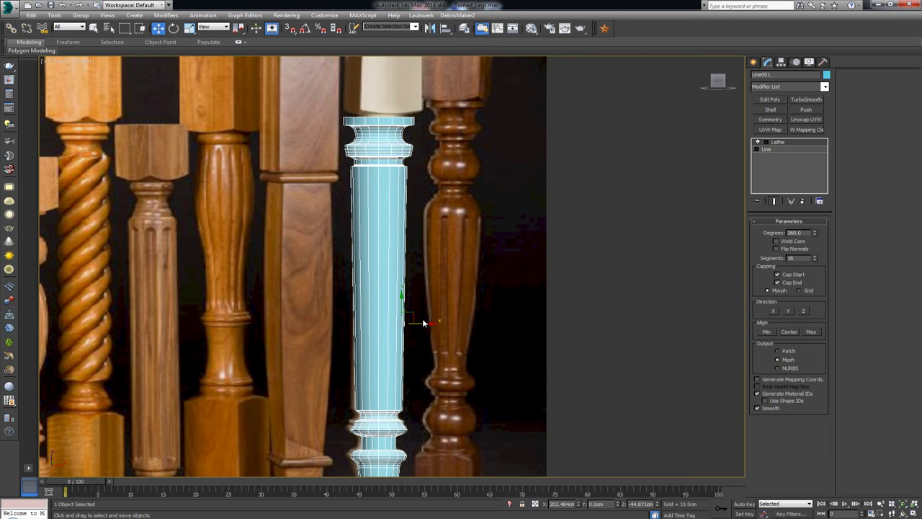
Move the lathed leg along X to about 264 cm, beside the white leg in the reference image.
drag(423, 323, 498, 319)
middle_drag(483, 281, 484, 251)
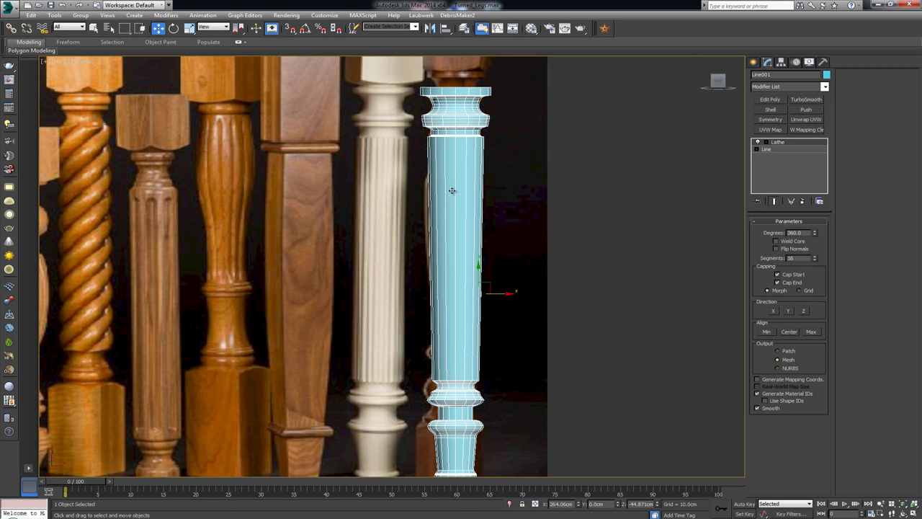
middle_drag(407, 252, 395, 304)
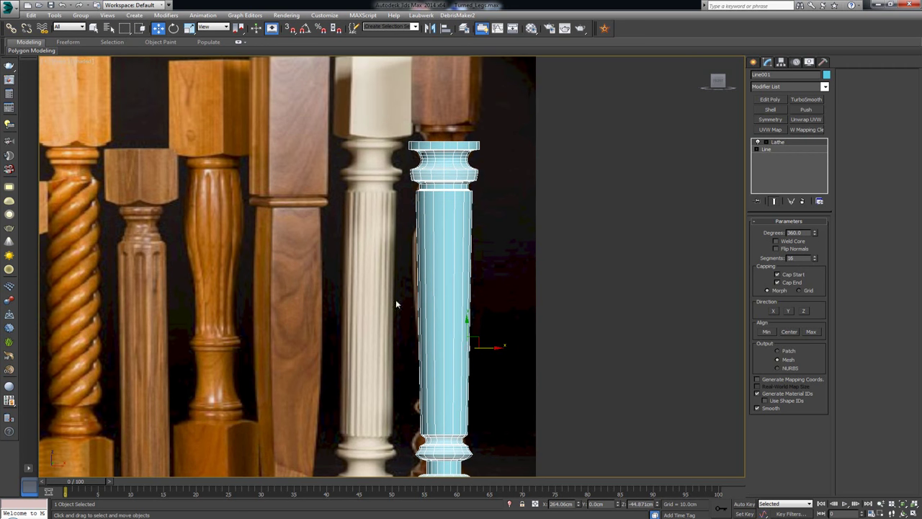
Examine the flutes on the white reference leg next to the segments of the lathed shaft.
scroll(471, 241, up, 3)
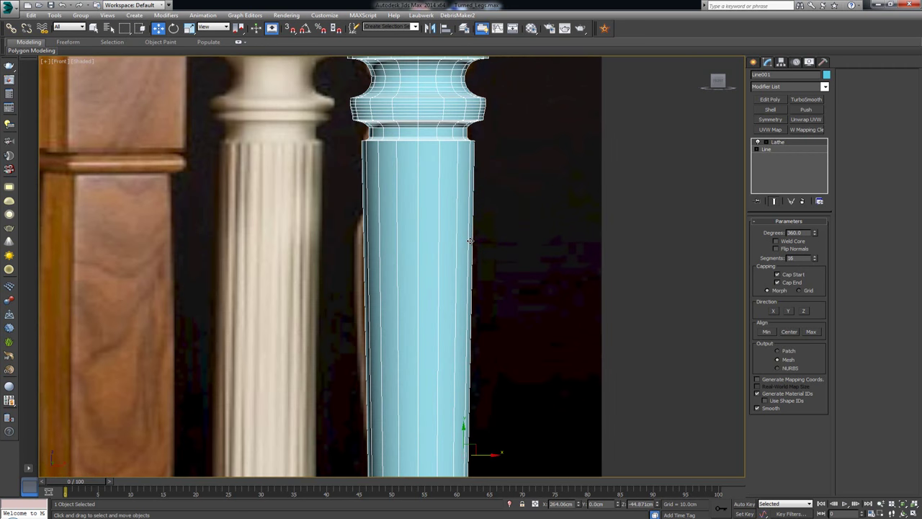
middle_drag(417, 245, 518, 187)
middle_drag(400, 265, 399, 204)
scroll(399, 204, down, 3)
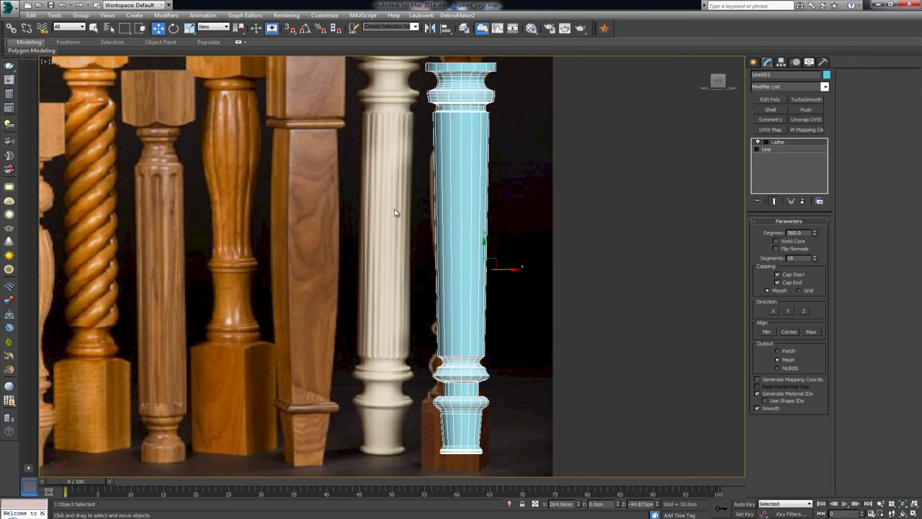
middle_drag(390, 289, 387, 318)
scroll(388, 318, up, 2)
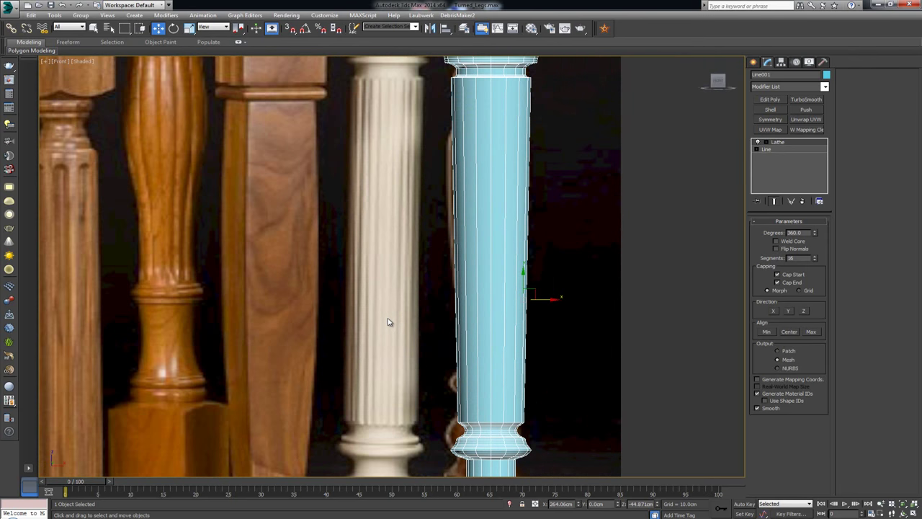
middle_drag(405, 257, 401, 319)
scroll(401, 319, down, 2)
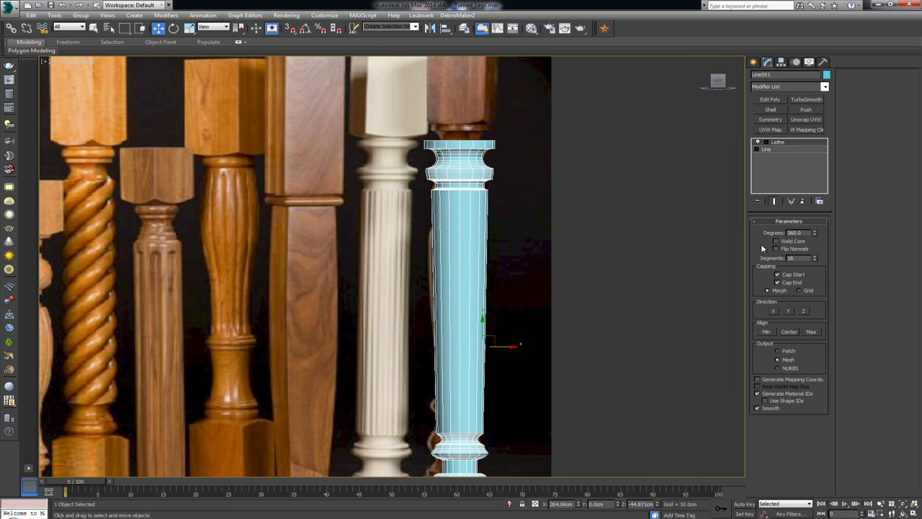
Set the Lathe modifier's segments to 48.
double_click(799, 257)
middle_drag(459, 220, 457, 229)
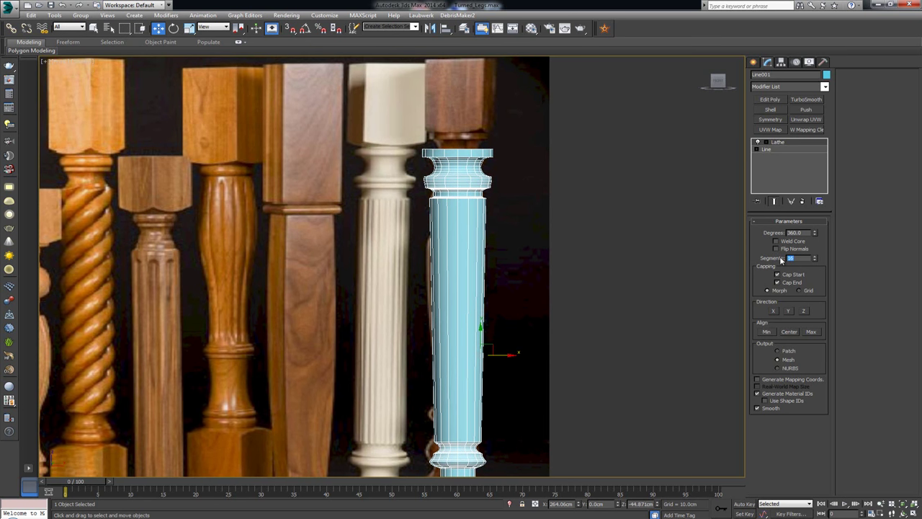
key(Return)
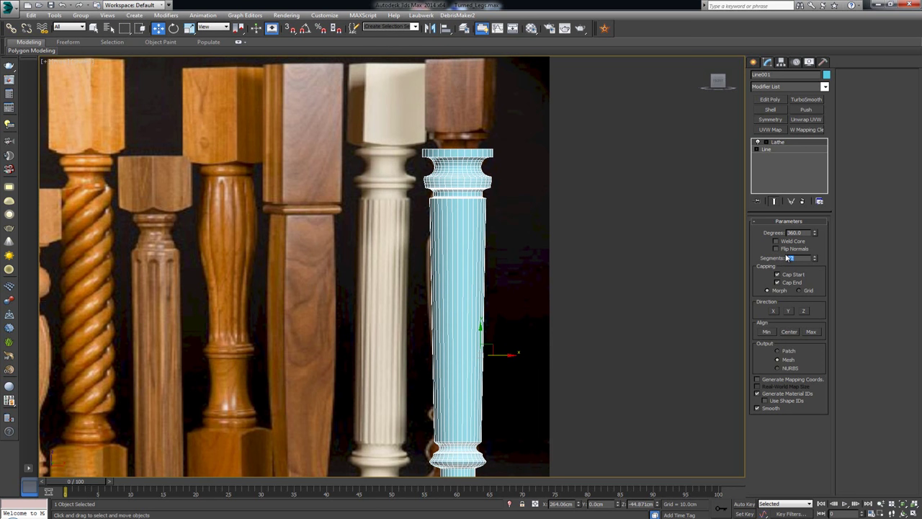
text(48)
key(Return)
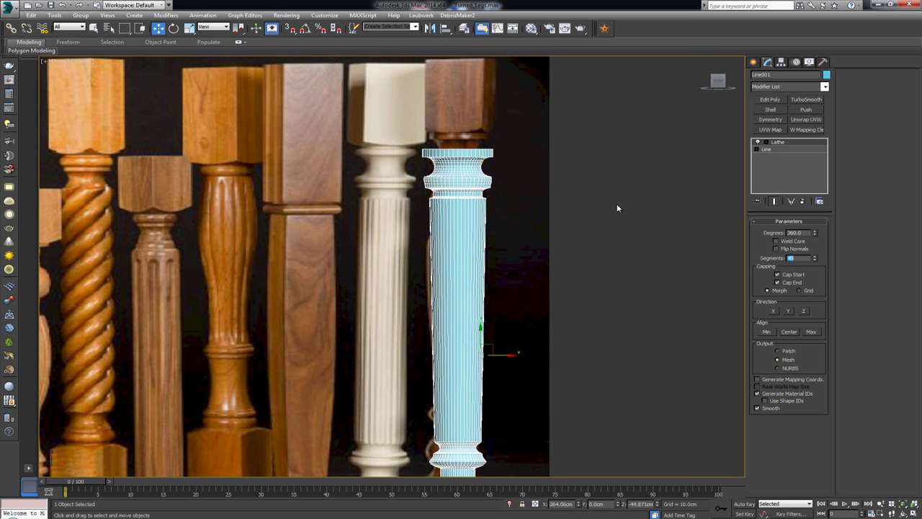
Compare the denser lathed shaft with the reference flutes and enable Generate Mapping Coords for the Lathe.
scroll(471, 226, up, 2)
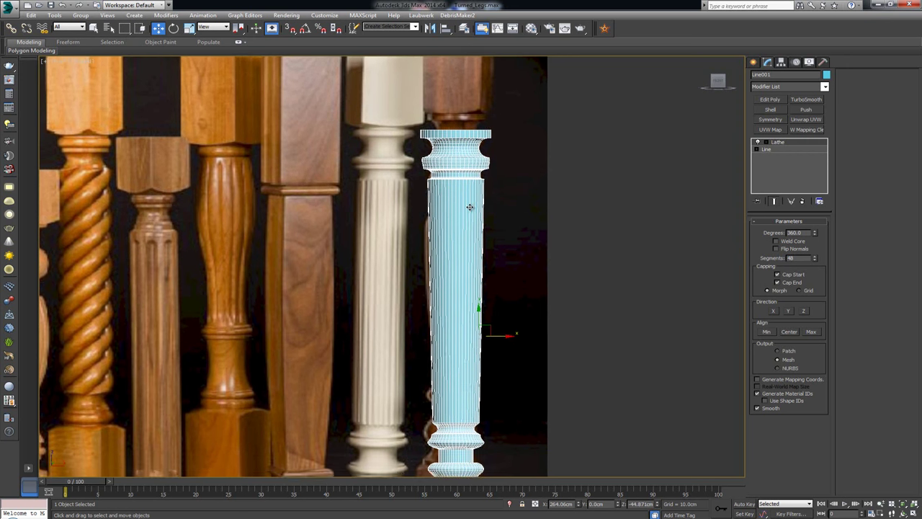
middle_drag(392, 238, 389, 202)
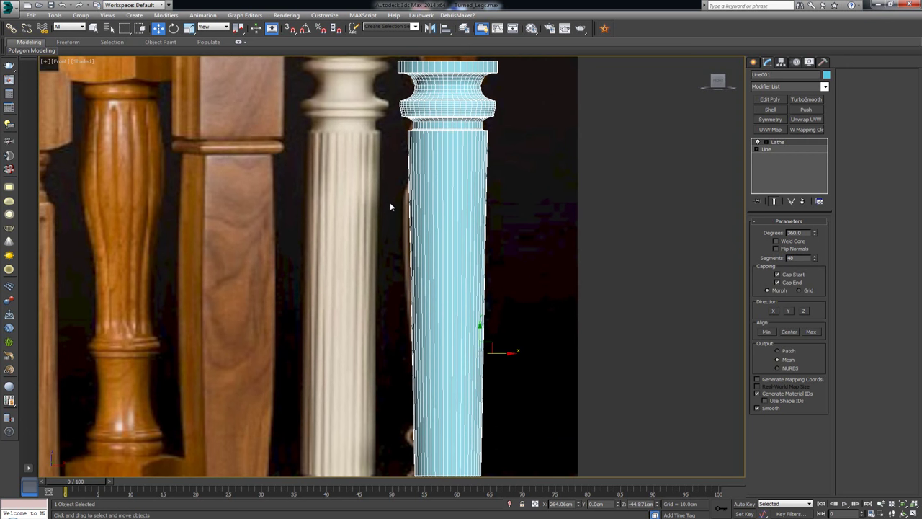
scroll(390, 202, down, 2)
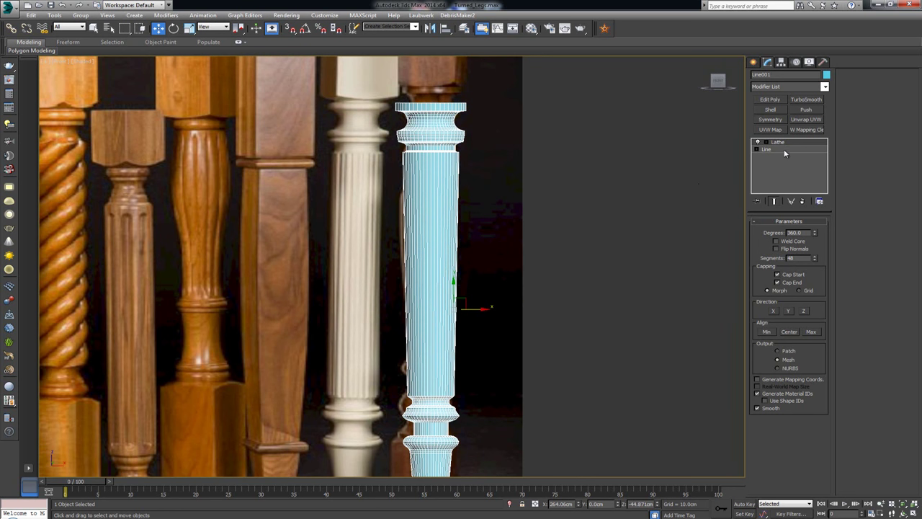
click(775, 380)
middle_drag(483, 172, 498, 193)
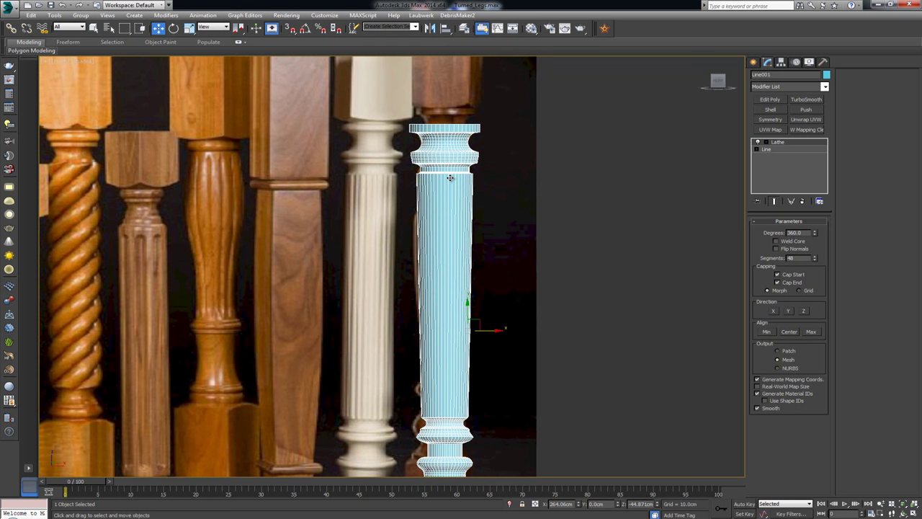
Add an Edit Poly modifier above the Lathe and select all polygons around the leg's long straight shaft.
click(773, 101)
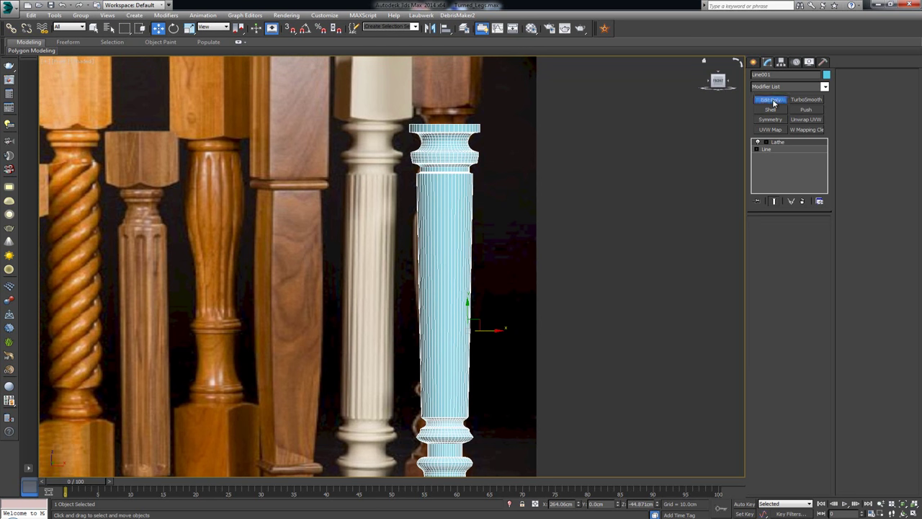
middle_drag(484, 186, 494, 153)
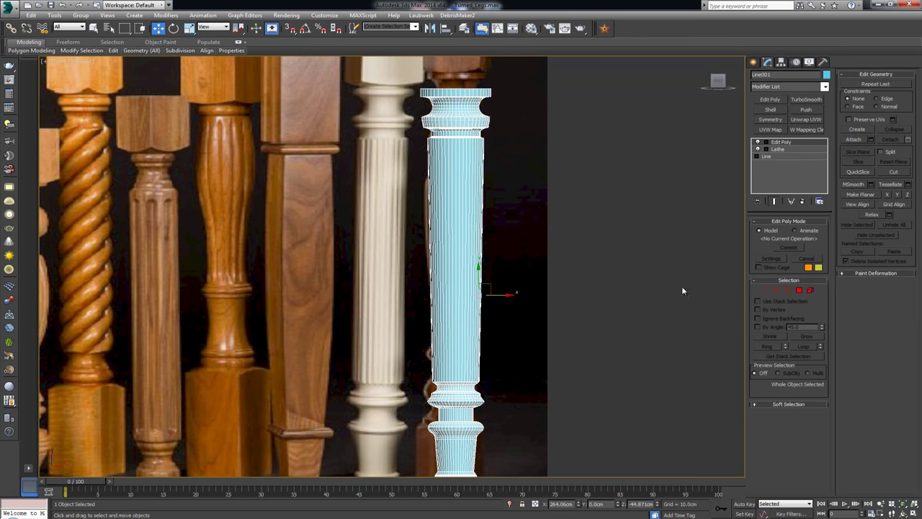
click(799, 289)
drag(547, 180, 412, 246)
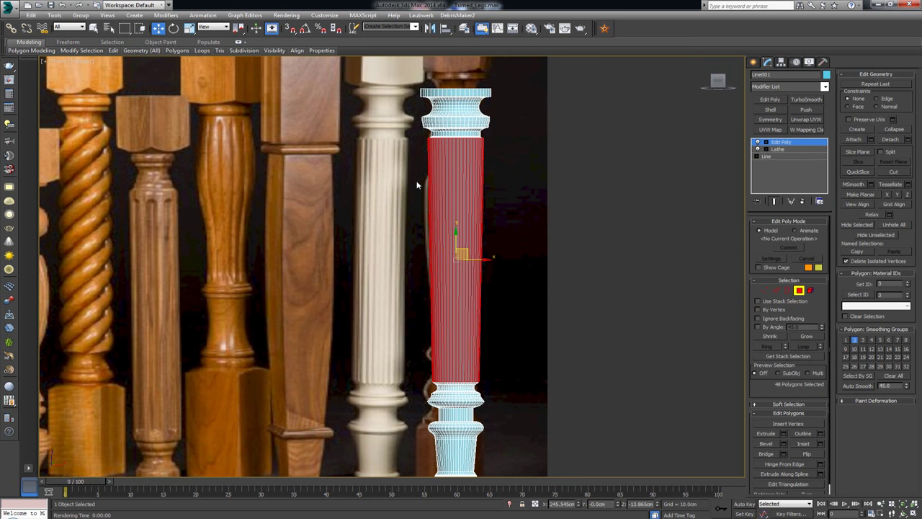
Enable Flip Normals in the Lathe modifier and return to the Edit Poly modifier with the shaft polygons selected.
middle_drag(459, 177, 455, 230)
scroll(461, 255, up, 5)
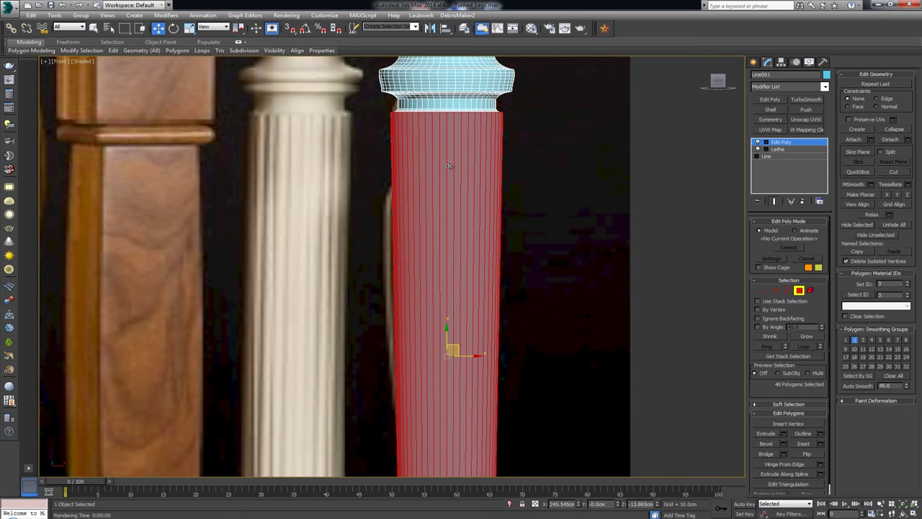
middle_drag(450, 161, 444, 188)
scroll(439, 239, up, 6)
scroll(440, 240, down, 6)
scroll(442, 178, down, 2)
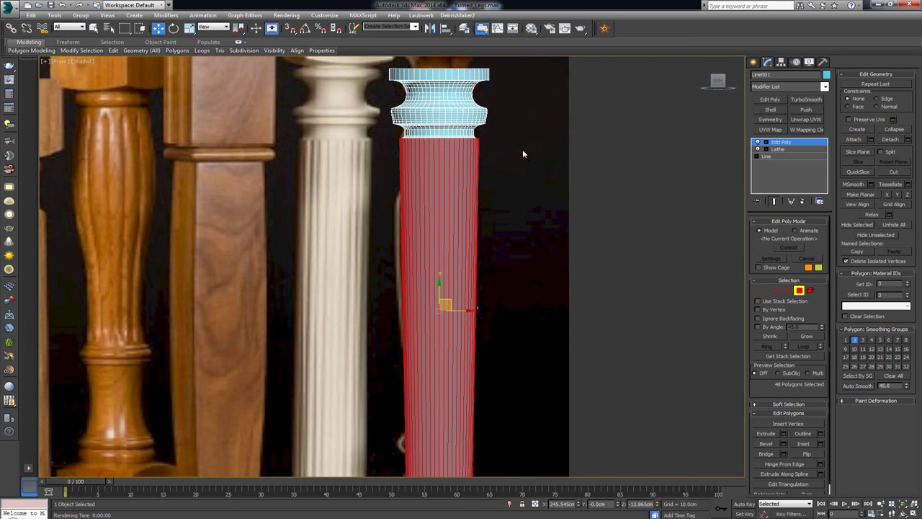
click(790, 150)
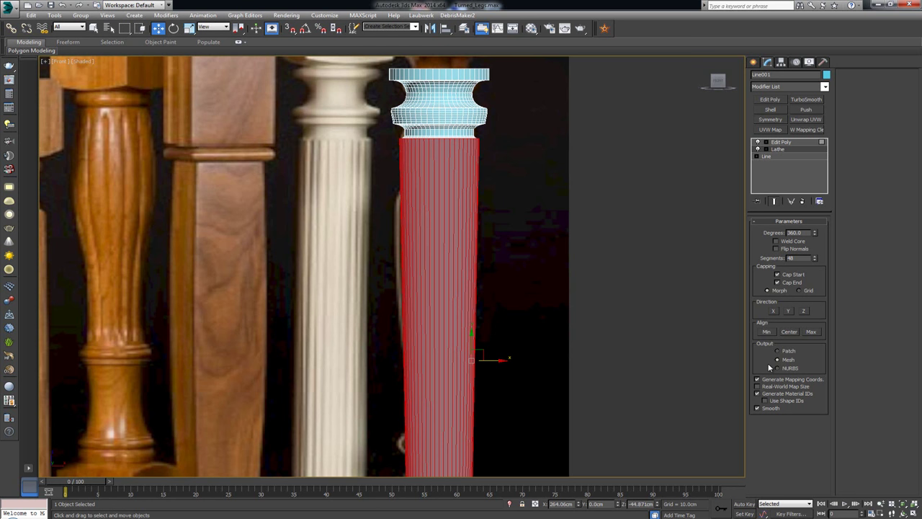
click(776, 249)
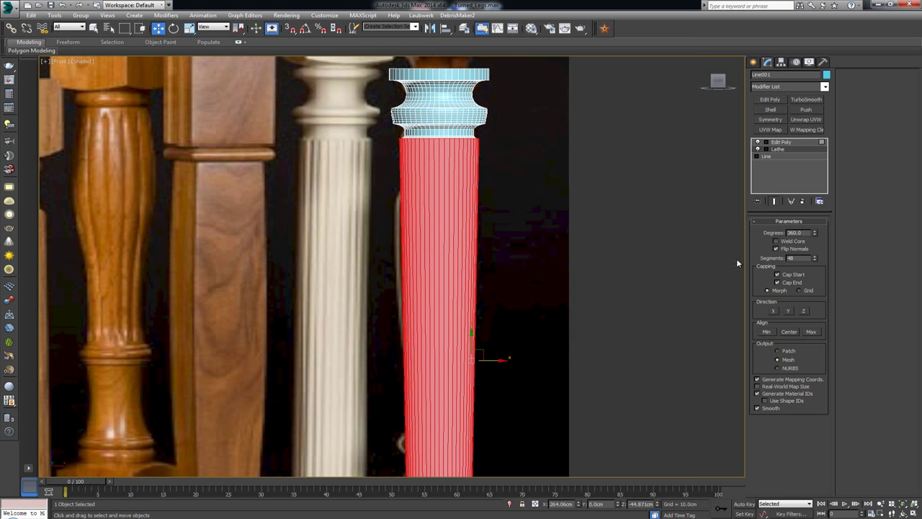
click(785, 142)
Start a Bevel on the selected shaft polygons with a height of 1 cm and an outline of -1 cm.
scroll(468, 205, up, 4)
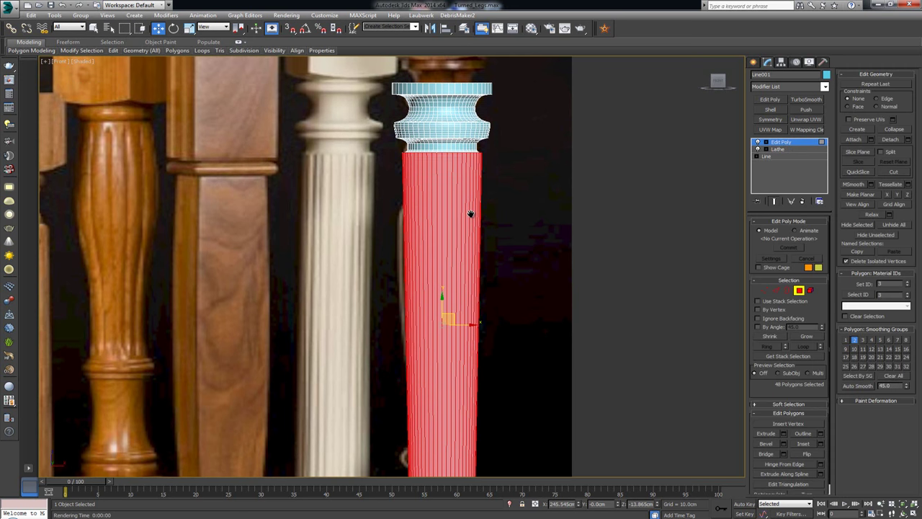
scroll(445, 257, up, 2)
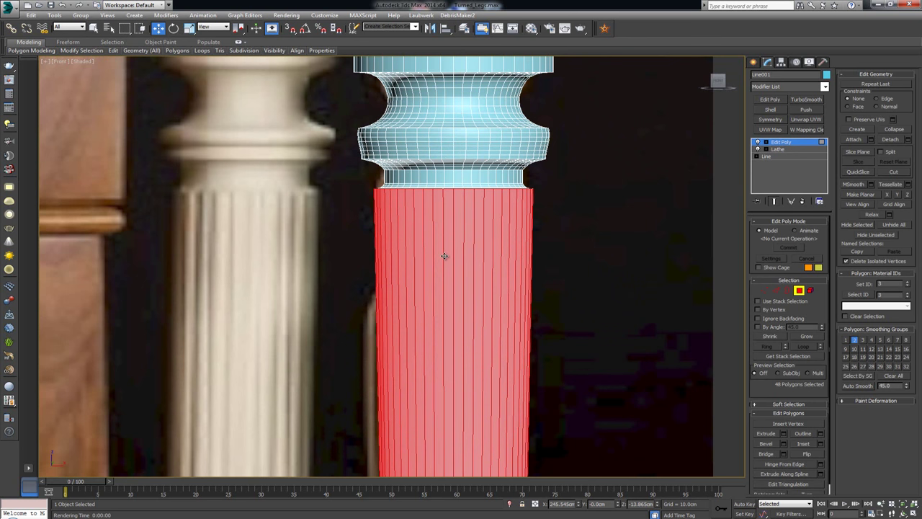
scroll(505, 238, up, 1)
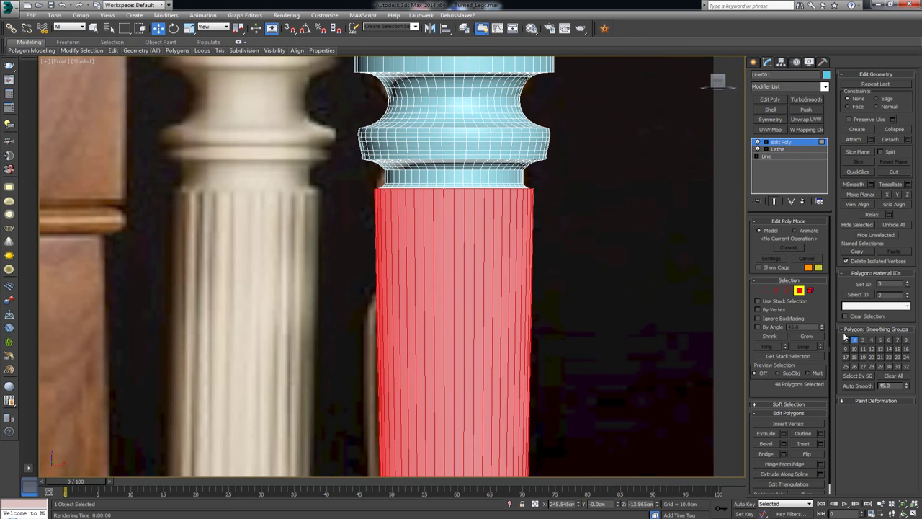
click(784, 443)
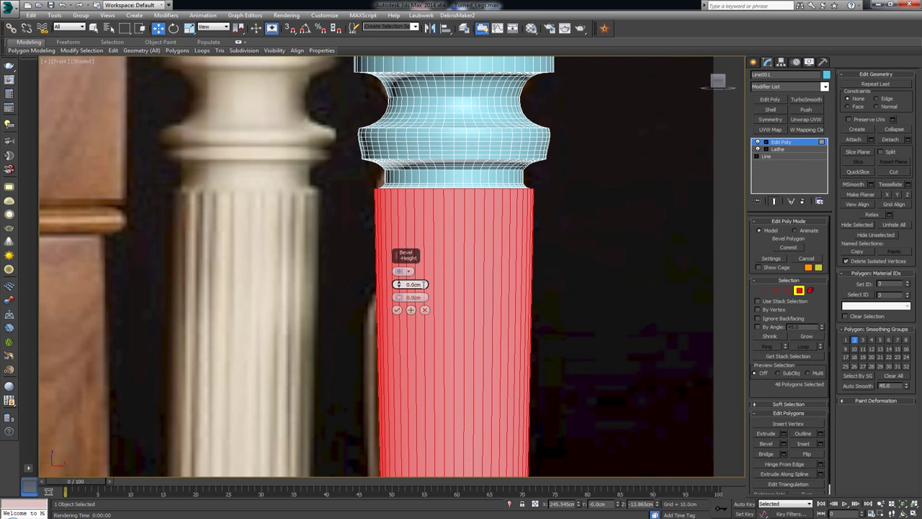
text(1)
key(Tab)
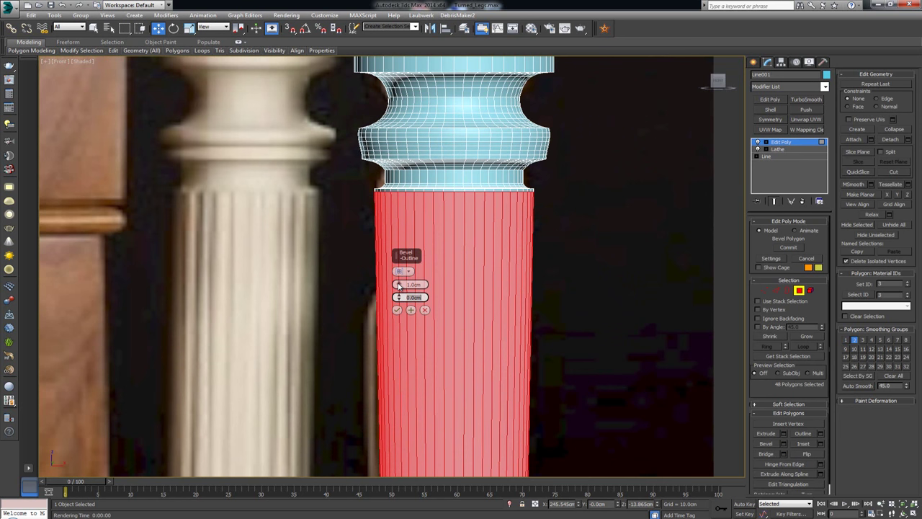
text(-1)
key(Return)
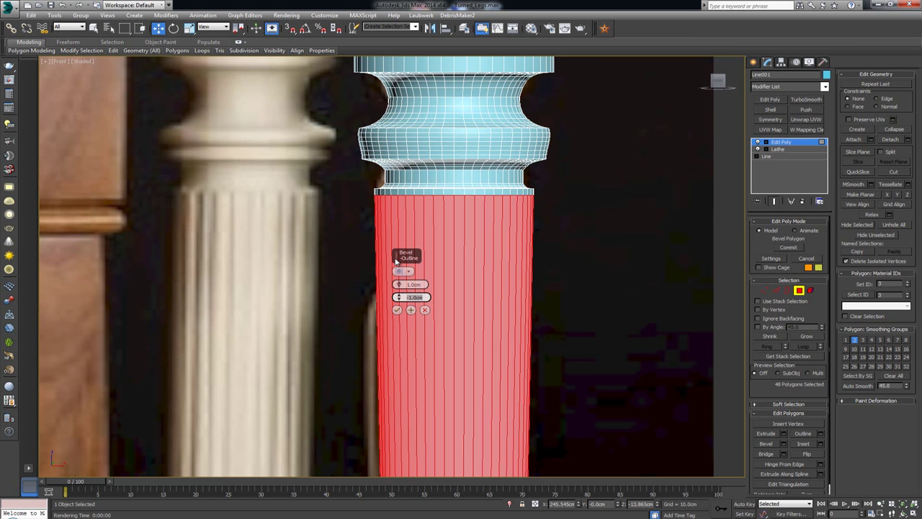
Switch the bevel type to By Polygon, check the flutes in perspective, accept the bevel and deselect the polygons.
click(408, 272)
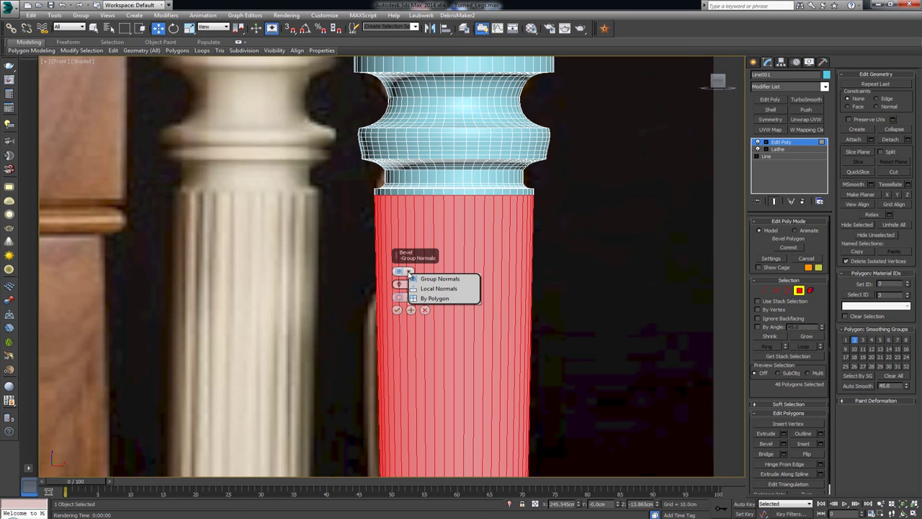
click(435, 299)
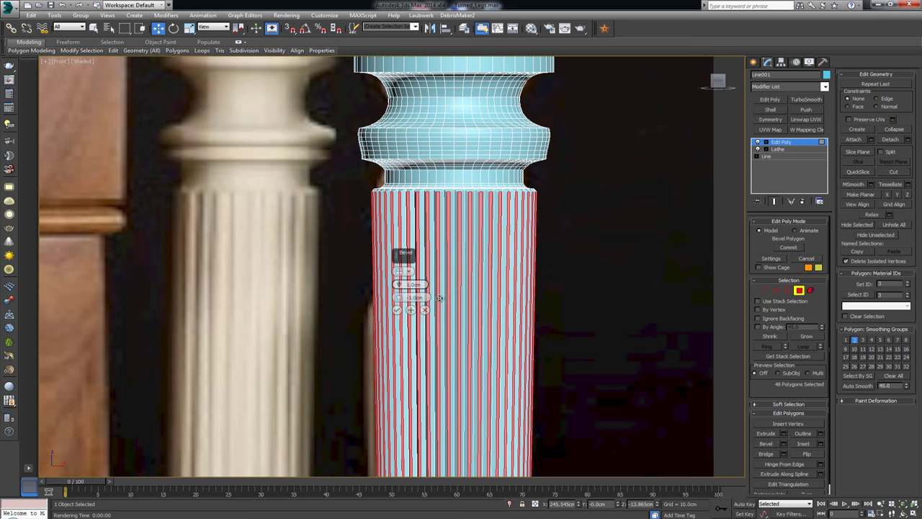
middle_drag(448, 261, 445, 274)
key(alt+w)
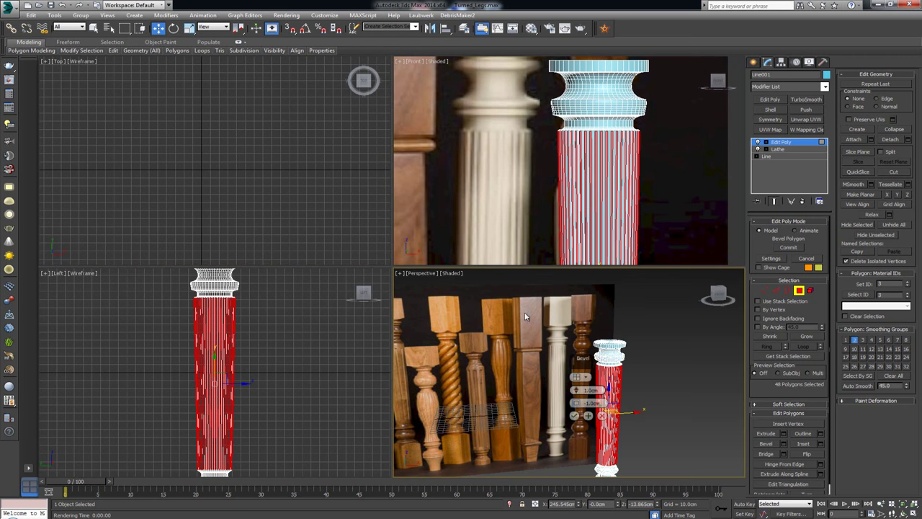
key(alt+w)
alt+middle_drag(354, 268, 377, 255)
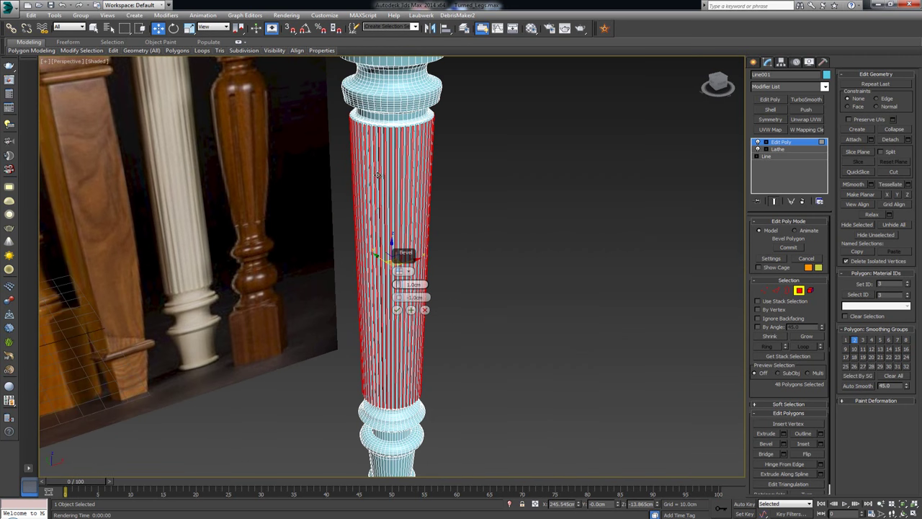
scroll(378, 216, up, 3)
middle_drag(379, 108, 397, 224)
scroll(397, 225, up, 5)
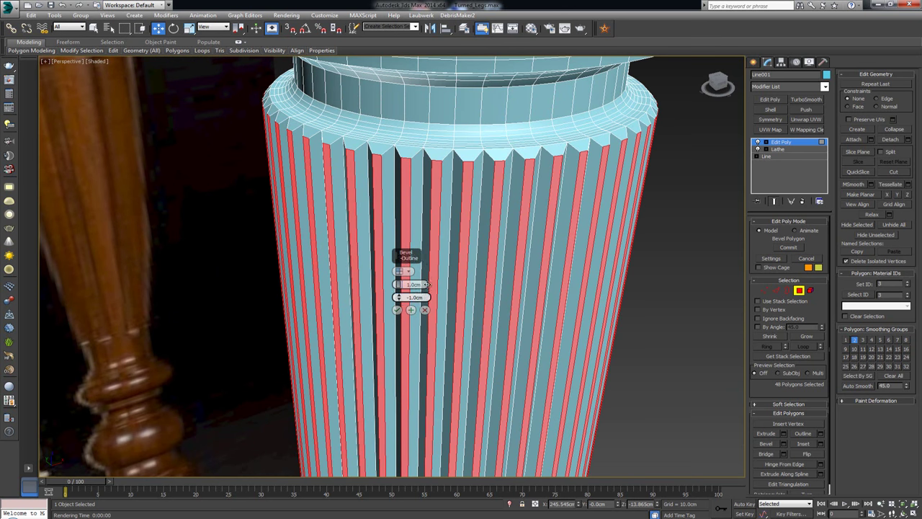
scroll(447, 185, down, 3)
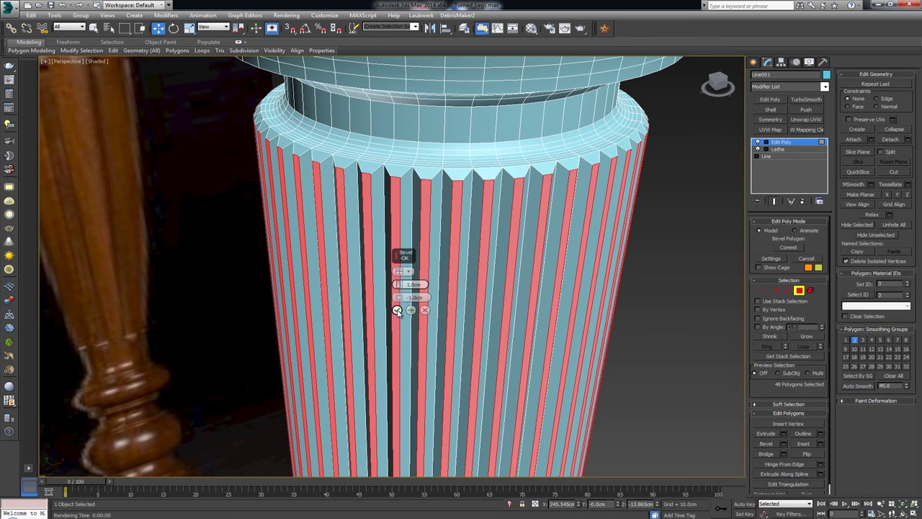
click(397, 311)
click(659, 239)
middle_drag(659, 238, 659, 280)
Leave polygon editing, add a TurboSmooth modifier to the leg and inspect the smoothed flutes against the reference.
key(alt+w)
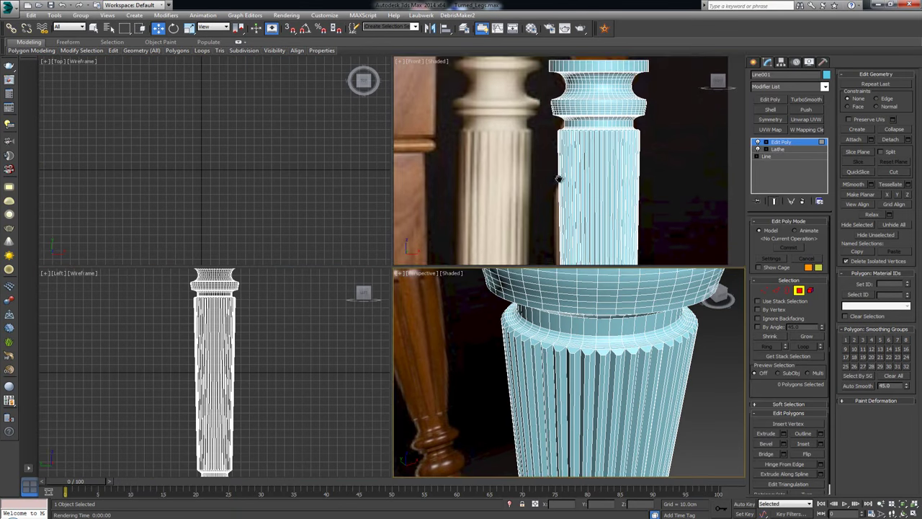
scroll(558, 178, up, 1)
key(alt+w)
scroll(505, 215, up, 2)
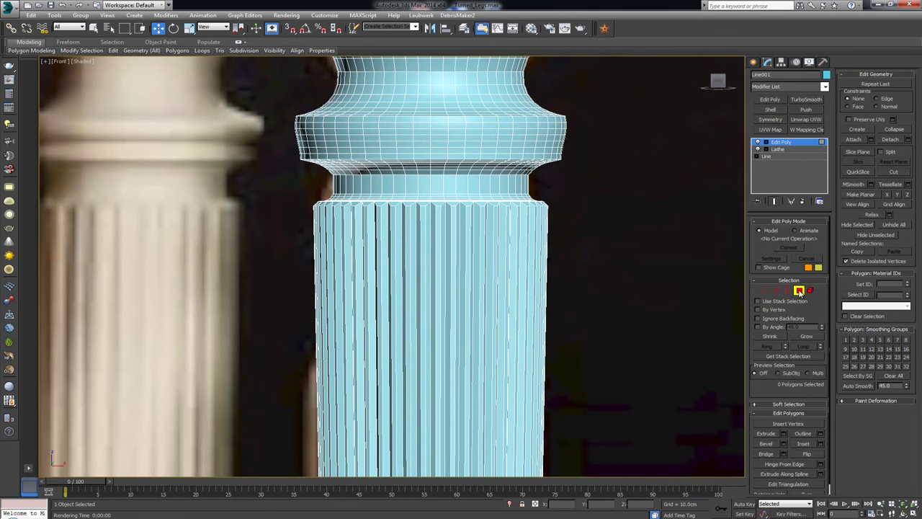
click(799, 290)
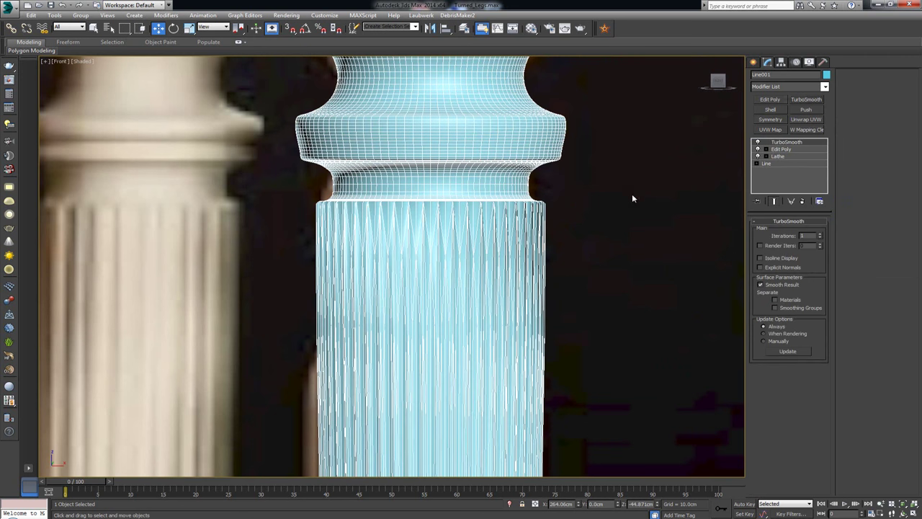
click(632, 193)
scroll(490, 196, down, 3)
middle_drag(486, 181, 486, 138)
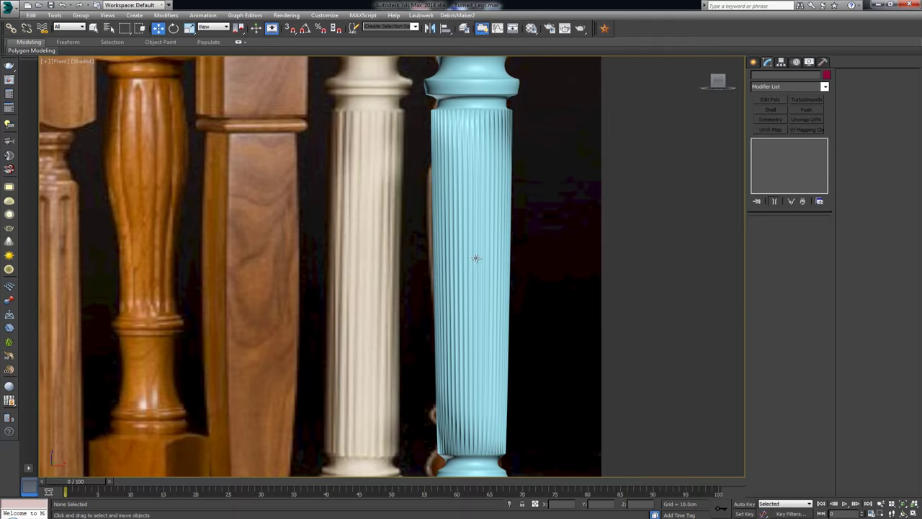
scroll(476, 288, up, 5)
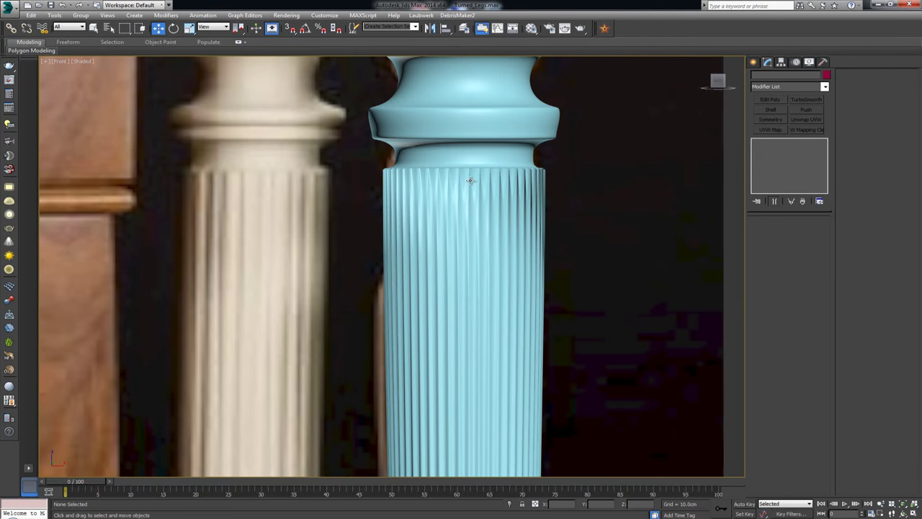
Turn off TurboSmooth and insert an edge loop in the Edit Poly around the shaft, just below the flutes' upper ends.
click(536, 162)
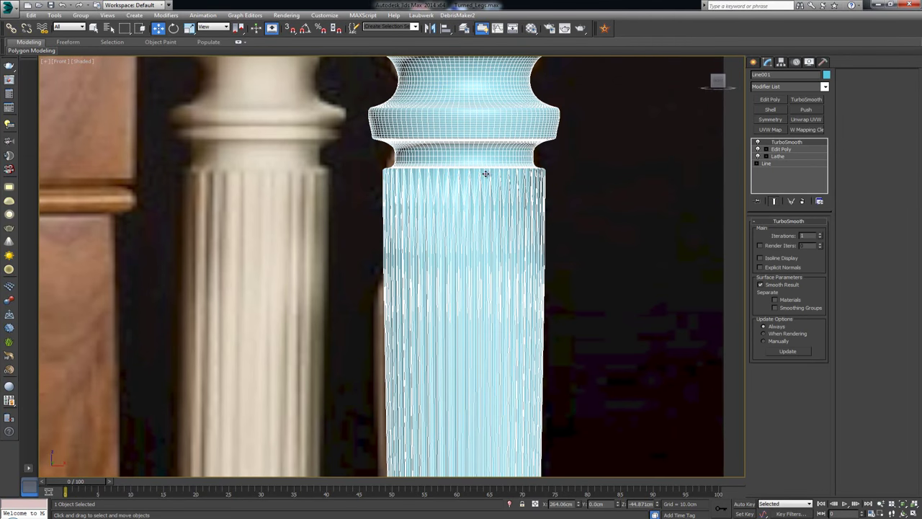
click(775, 149)
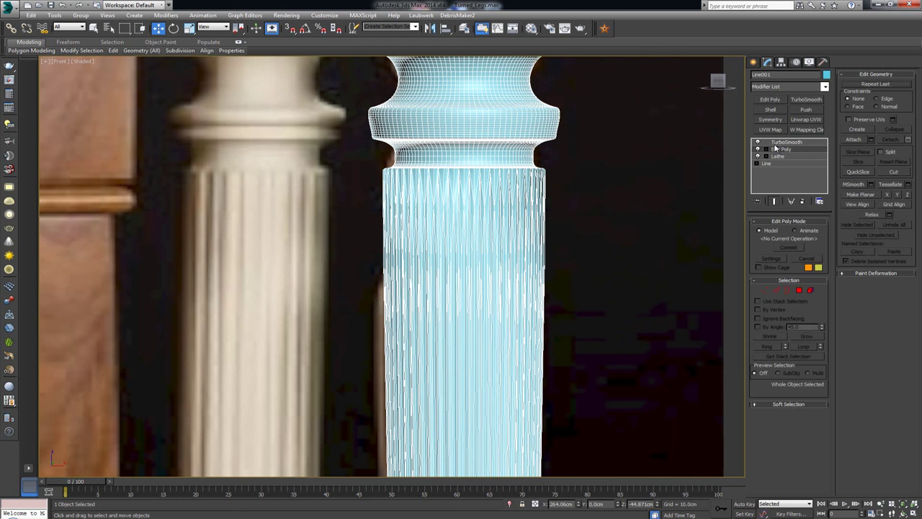
click(758, 144)
scroll(476, 252, up, 6)
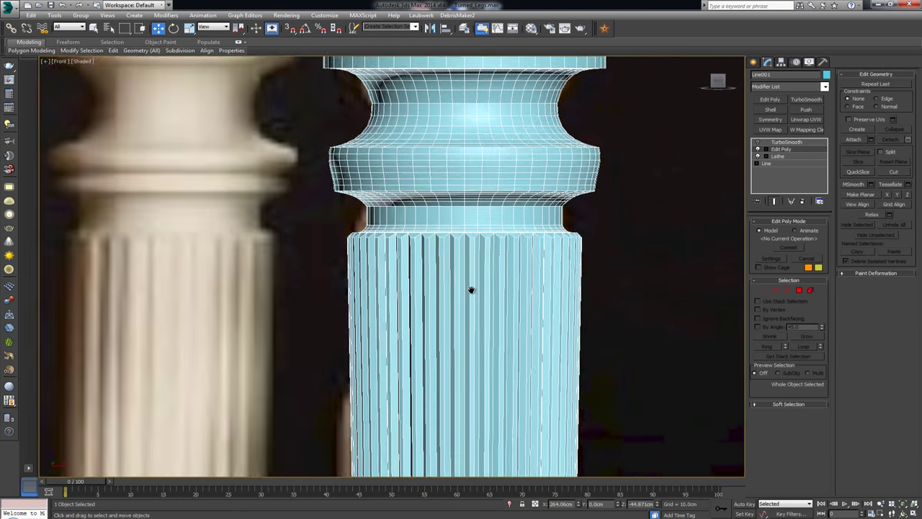
scroll(472, 266, up, 3)
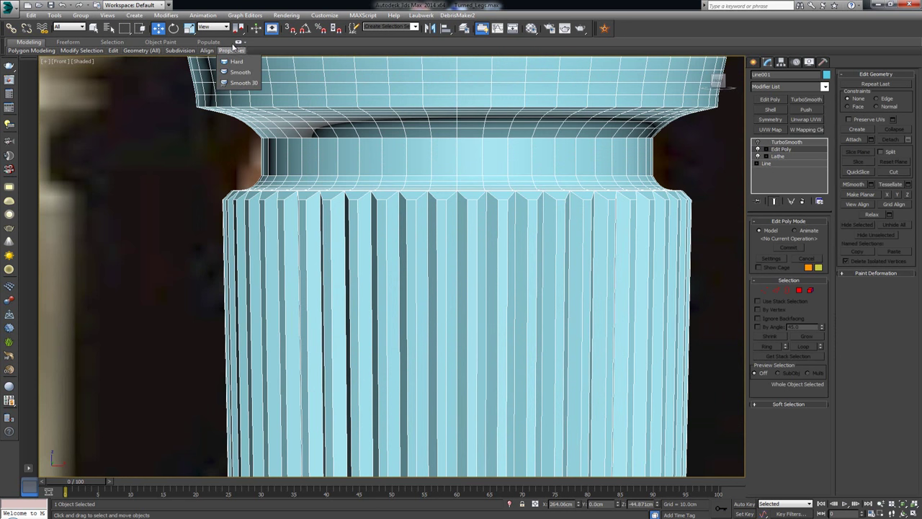
key(alt+s)
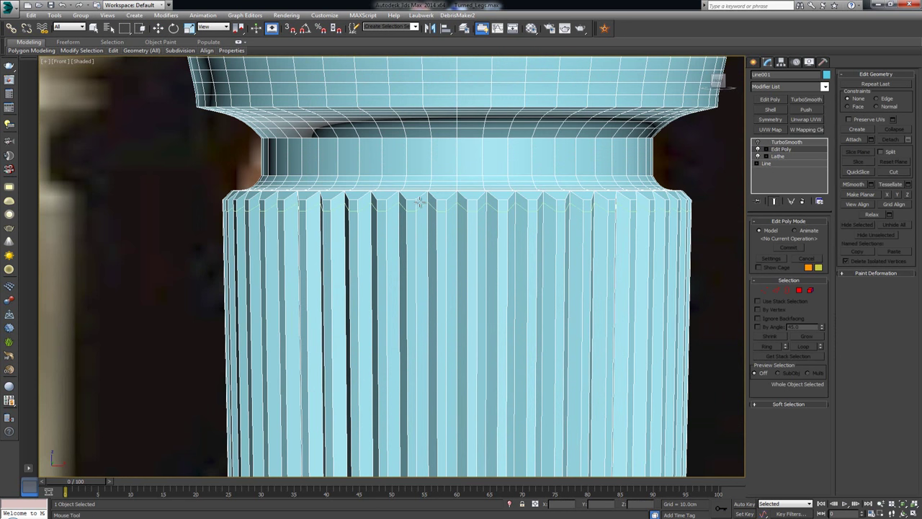
click(457, 200)
scroll(465, 248, down, 5)
right_click(550, 284)
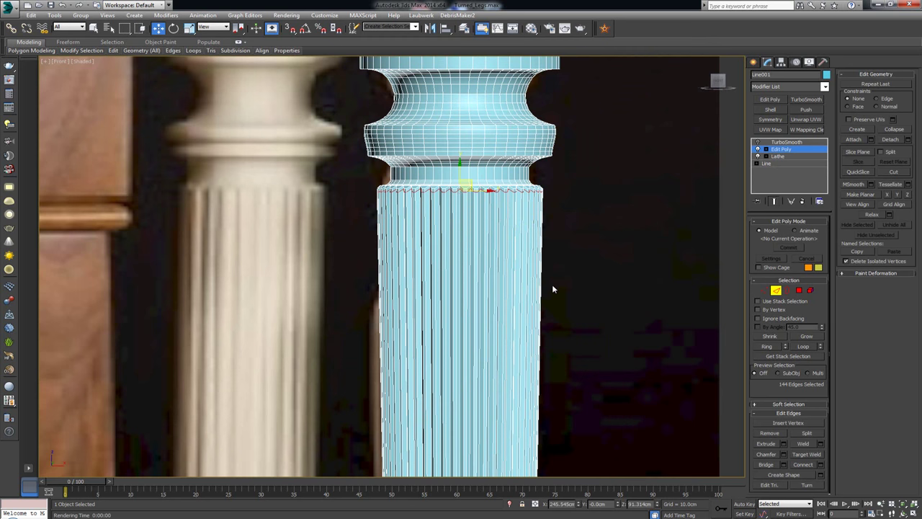
Insert a second edge loop around the shaft just above the flutes' lower ends and leave edge editing.
middle_drag(523, 329, 512, 149)
scroll(506, 148, down, 4)
middle_drag(501, 299, 472, 166)
scroll(472, 166, up, 4)
scroll(461, 183, up, 6)
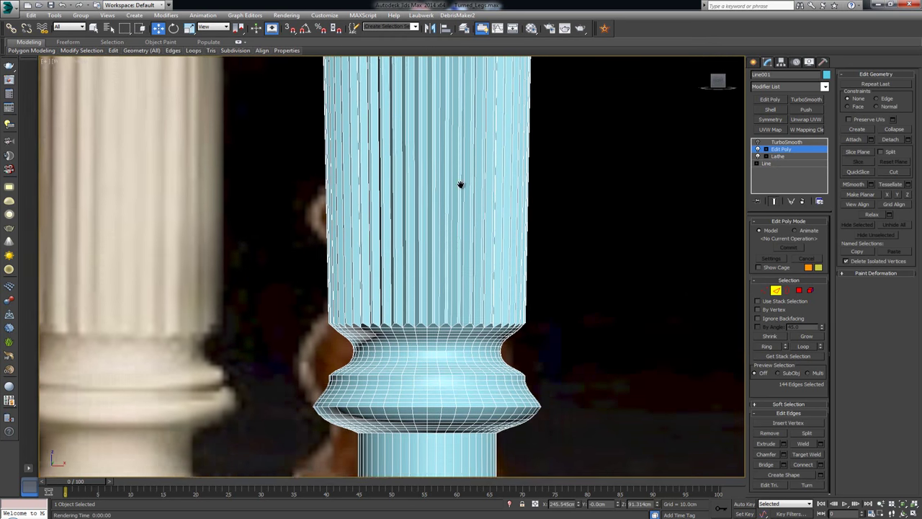
key(alt+1)
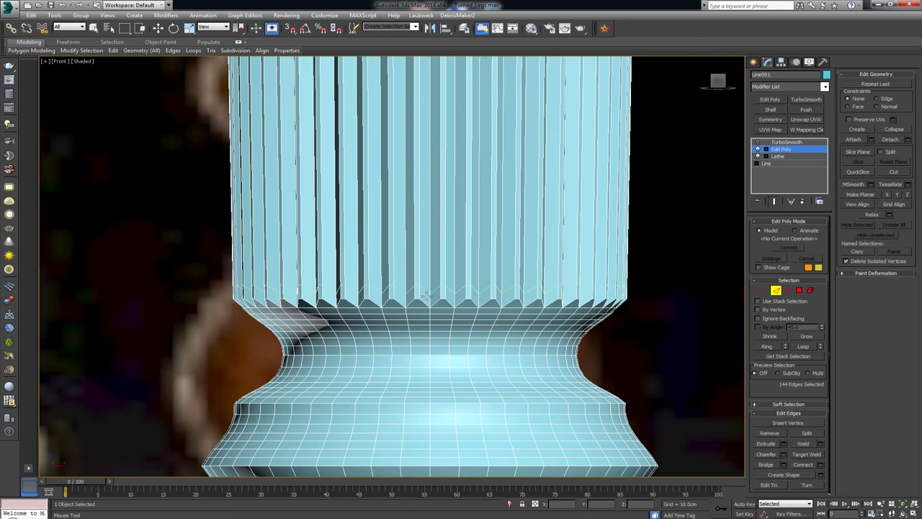
key(w)
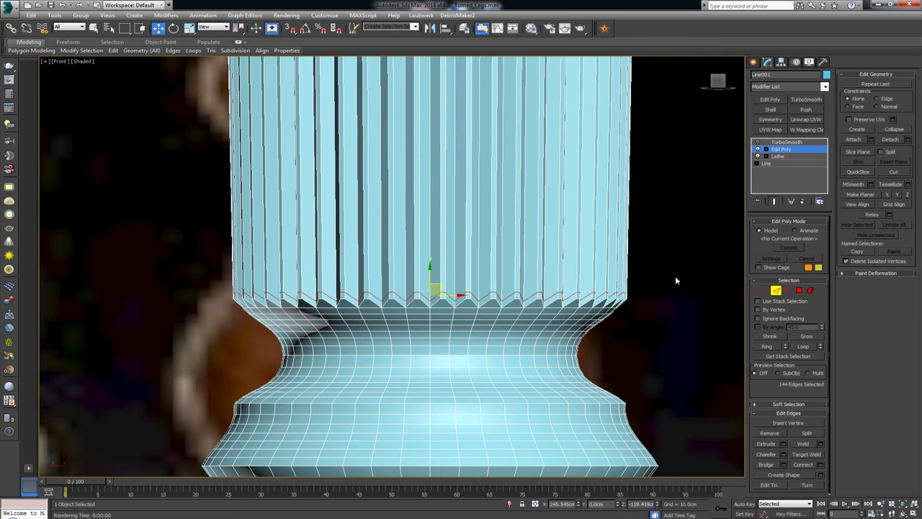
click(675, 277)
click(775, 291)
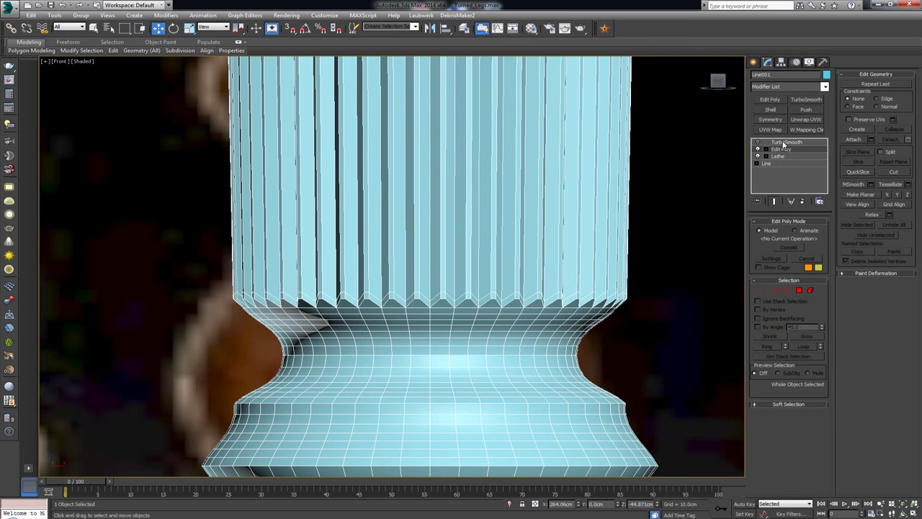
Turn TurboSmooth back on and inspect the sharpened flute ends along the shaft.
click(758, 142)
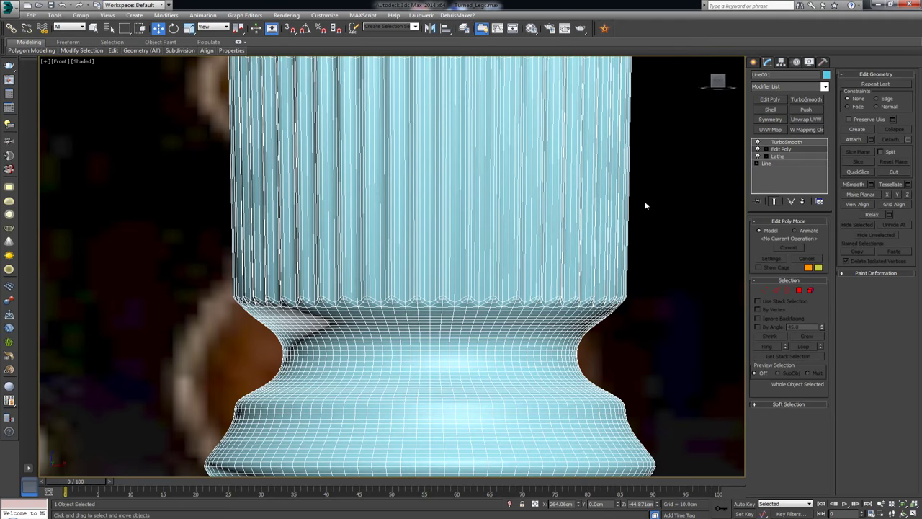
click(646, 201)
scroll(528, 128, down, 6)
scroll(504, 187, down, 5)
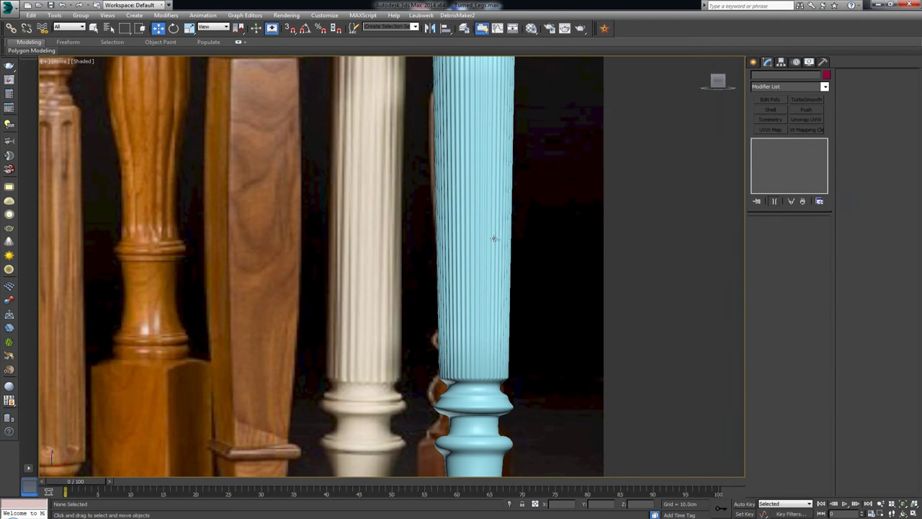
middle_drag(486, 157, 478, 289)
scroll(479, 200, up, 7)
scroll(478, 199, down, 6)
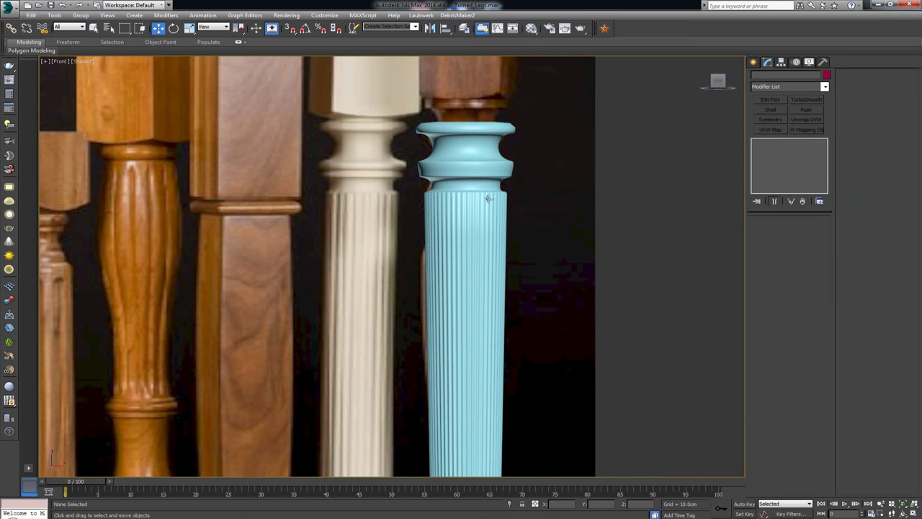
middle_drag(448, 189, 455, 230)
scroll(455, 234, up, 3)
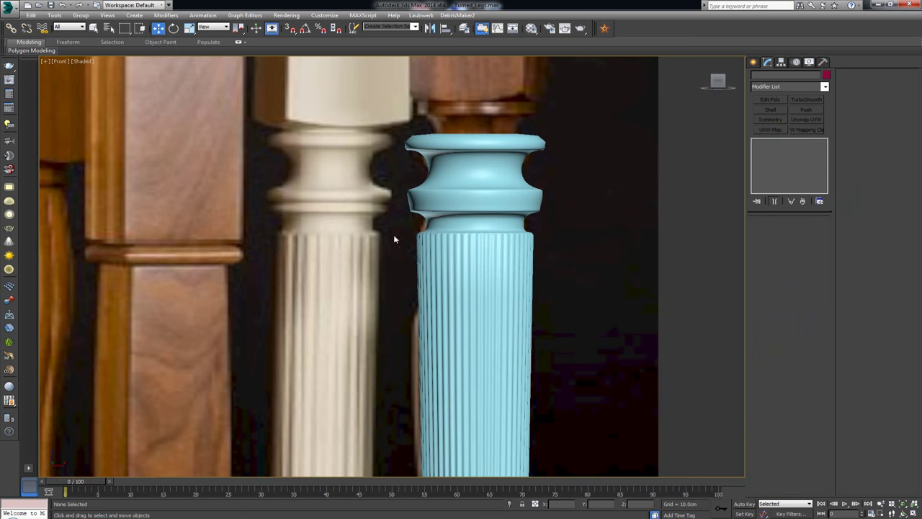
Set the TurboSmooth iterations to 2, deselect the leg and compare it with the white reference leg.
click(489, 238)
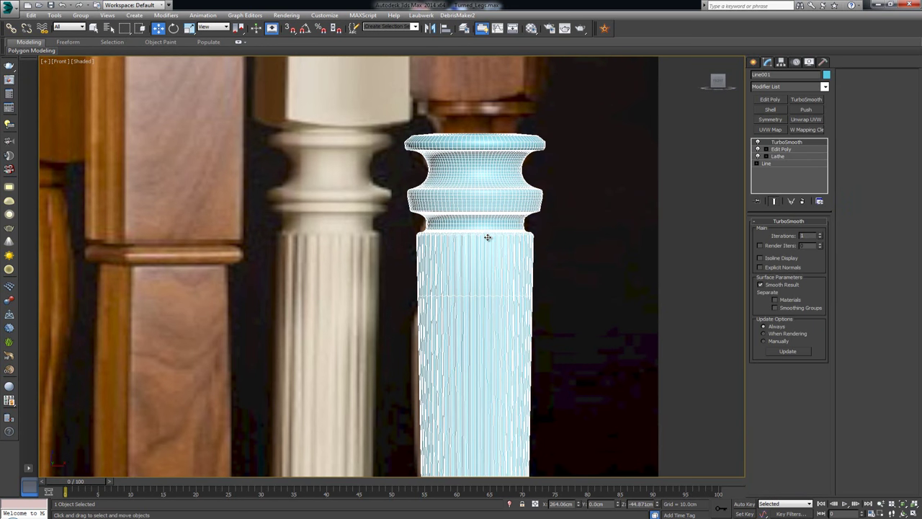
click(822, 234)
click(644, 246)
scroll(490, 159, down, 5)
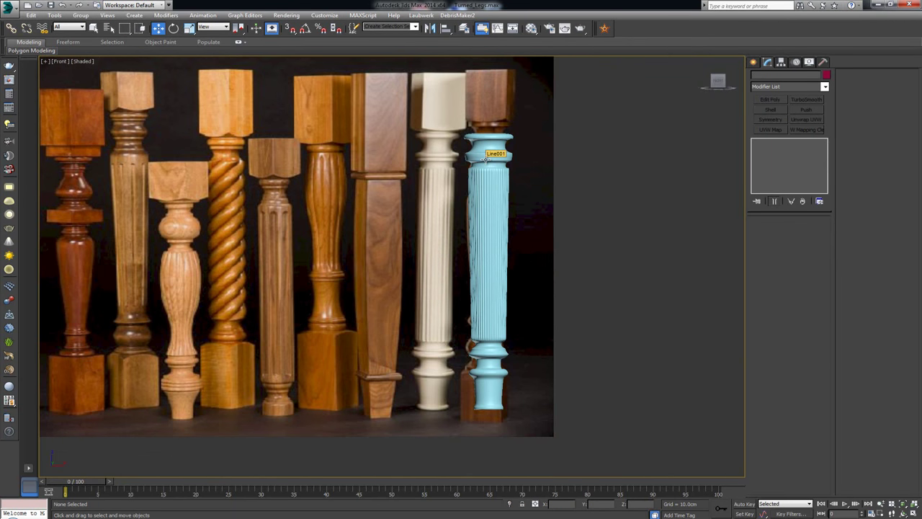
key(alt+w)
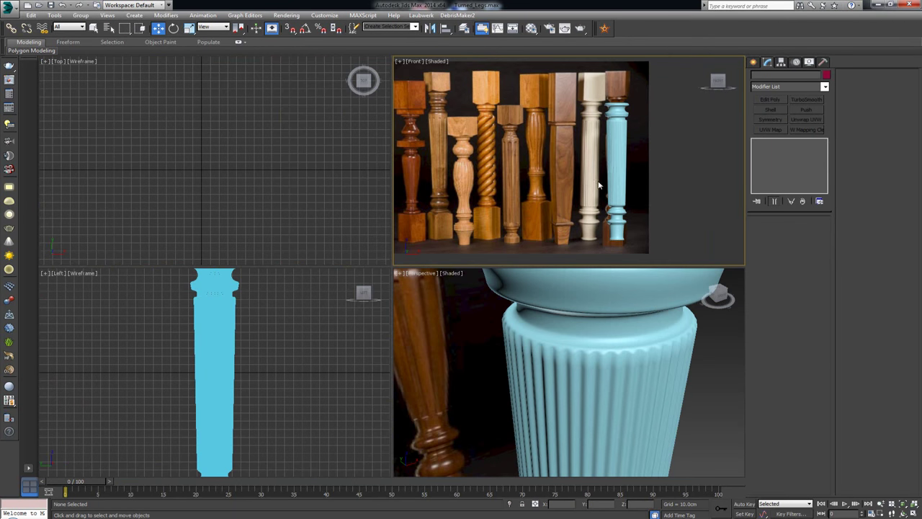
key(alt+w)
scroll(490, 170, up, 4)
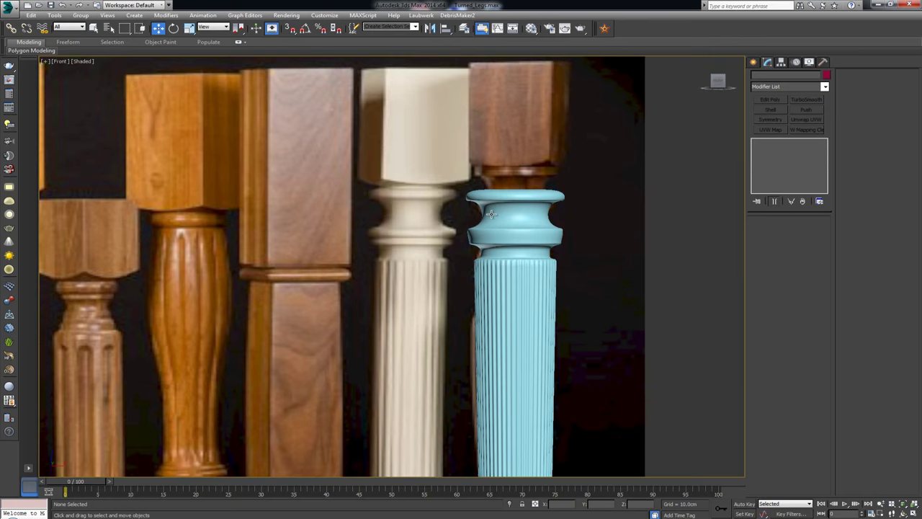
Examine the smoothed fluted leg along its full length beside the white reference leg and its square top block.
scroll(490, 170, down, 2)
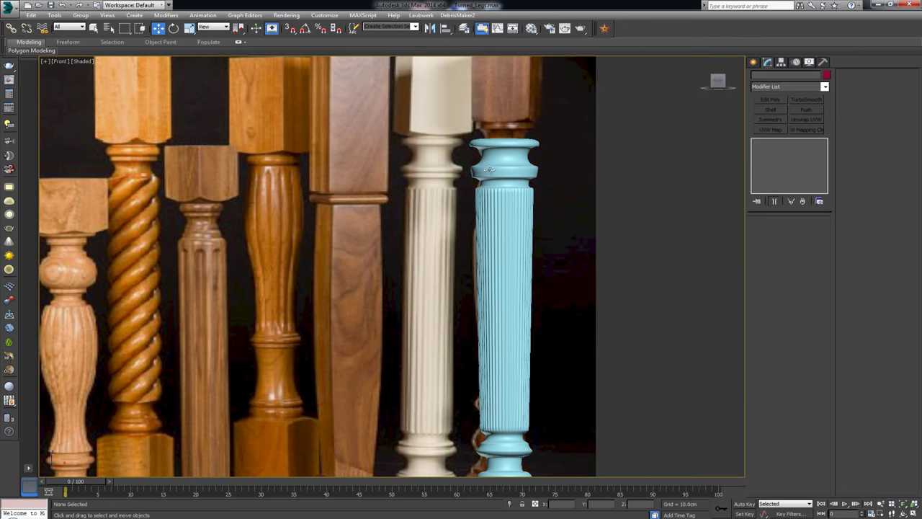
click(488, 232)
click(586, 170)
scroll(533, 204, down, 1)
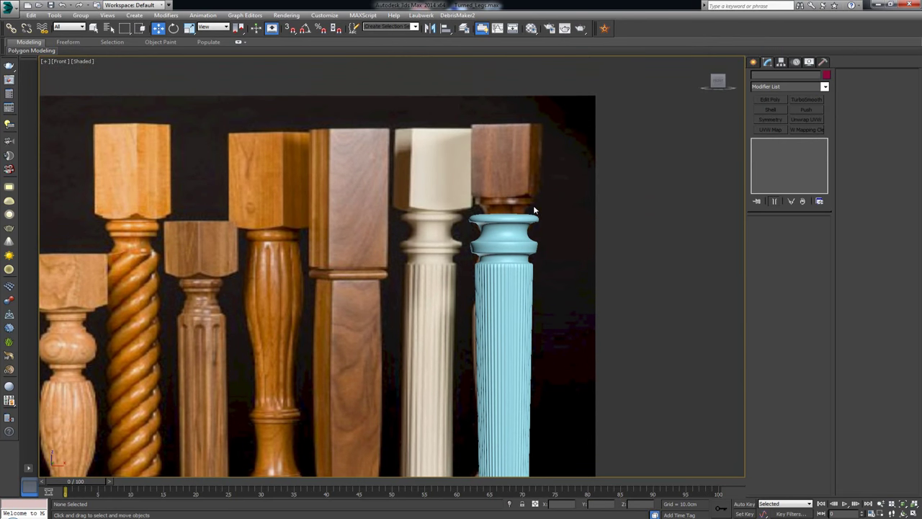
scroll(533, 205, up, 5)
middle_drag(505, 200, 505, 148)
scroll(506, 148, down, 2)
scroll(495, 128, down, 4)
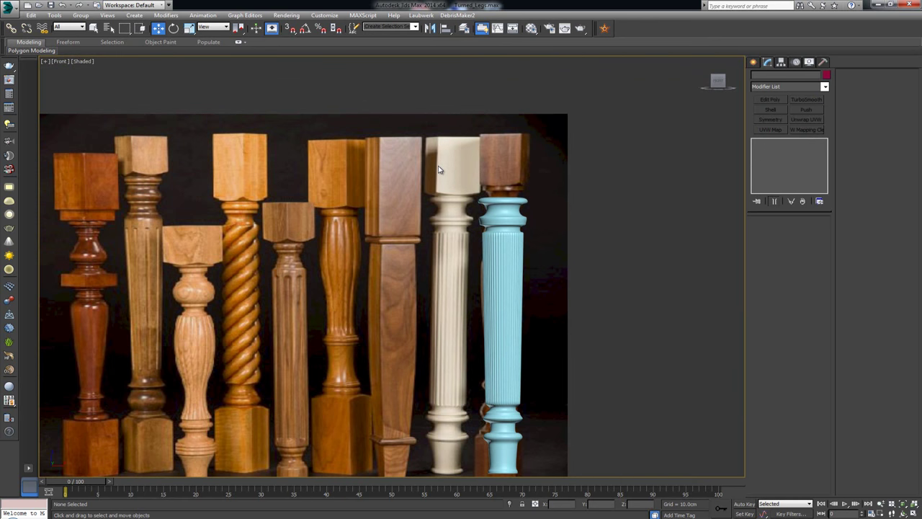
click(501, 203)
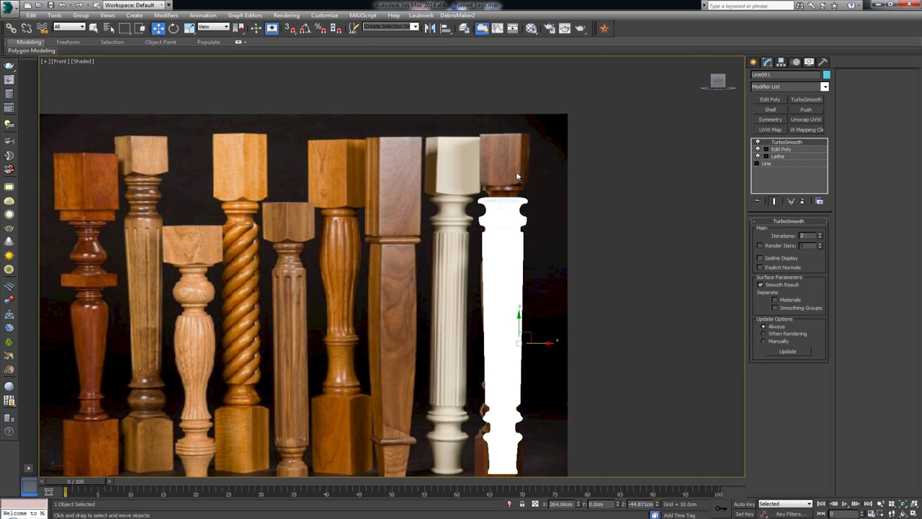
click(517, 180)
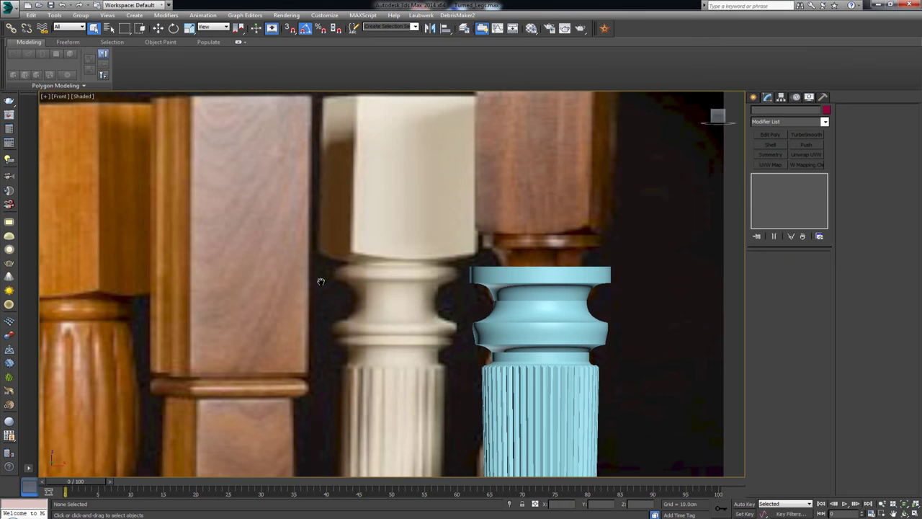
Draw a box over the white reference leg's square top block, about 62 cm wide, 35 cm long and 12 cm high.
middle_drag(328, 267, 315, 282)
middle_drag(441, 203, 418, 235)
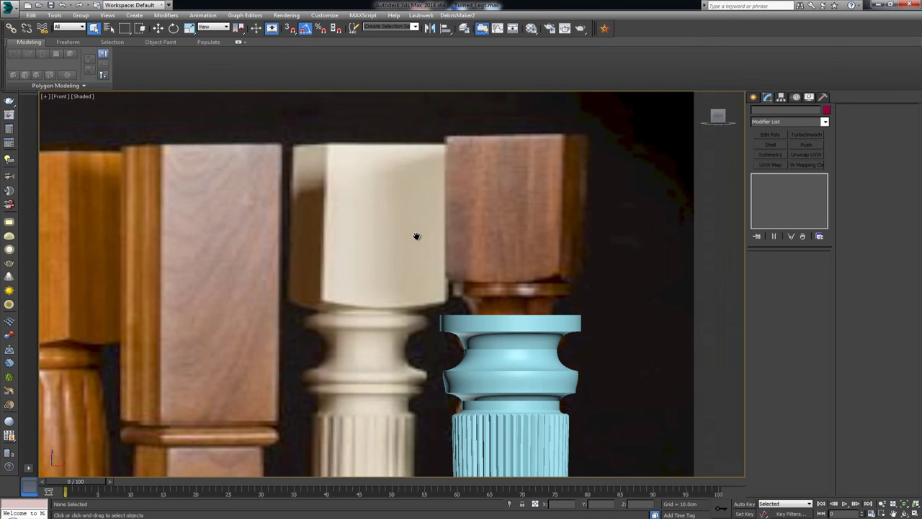
scroll(418, 236, up, 2)
middle_drag(424, 177, 423, 221)
scroll(422, 217, down, 2)
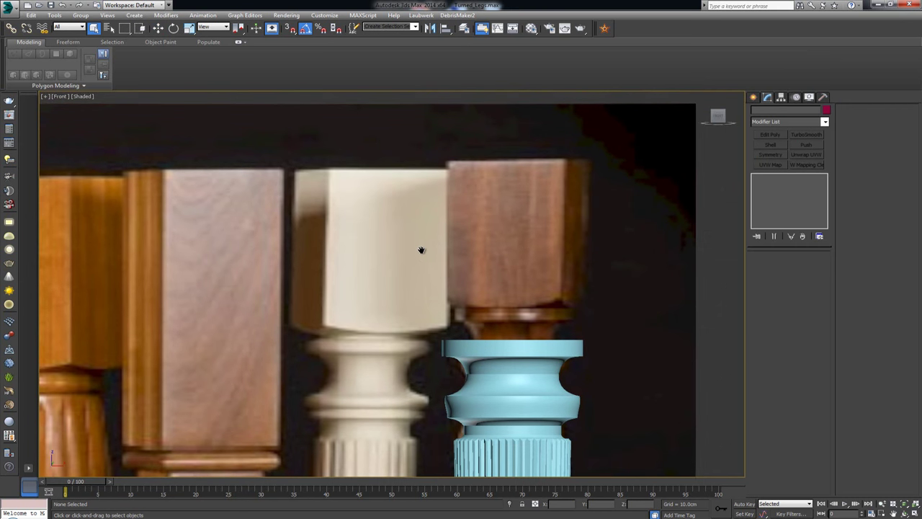
middle_drag(422, 250, 422, 233)
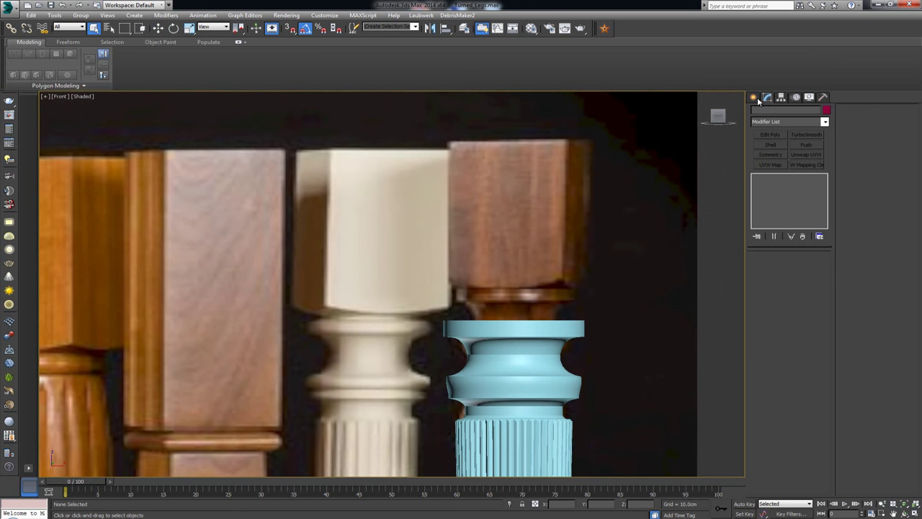
click(757, 99)
click(769, 154)
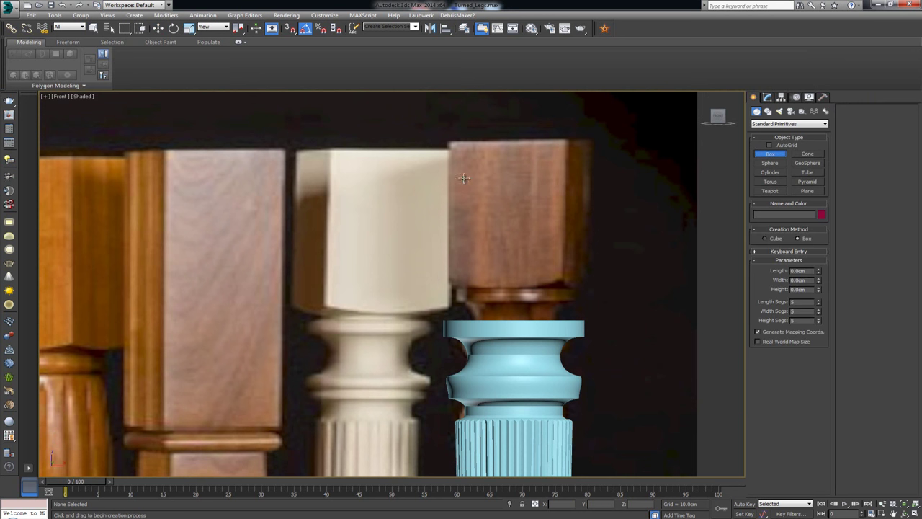
drag(294, 164, 447, 243)
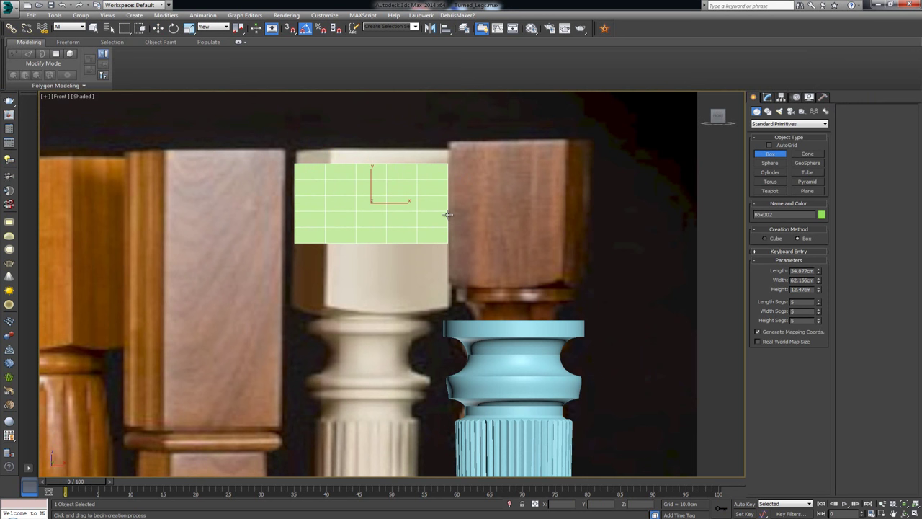
Set the box's width, height and length to 60 cm each.
text(60)
key(Tab)
text(60)
key(Return)
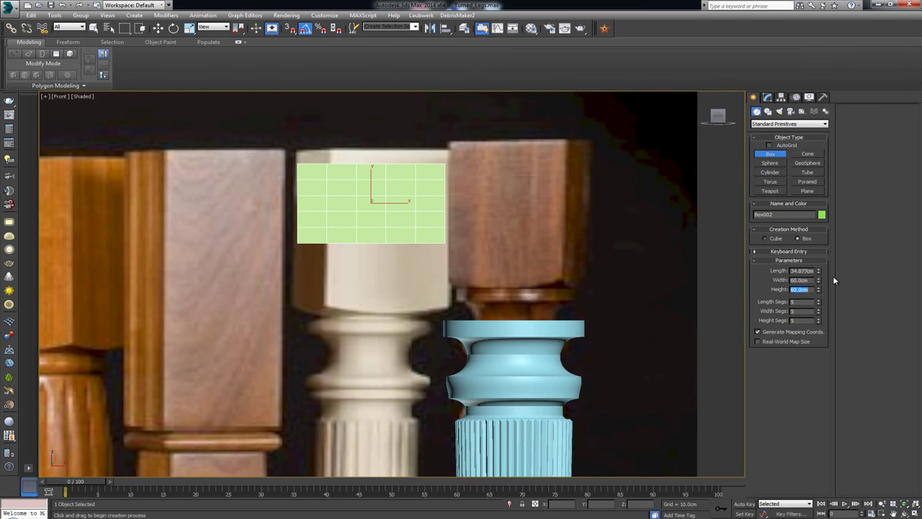
double_click(799, 270)
text(60)
key(Return)
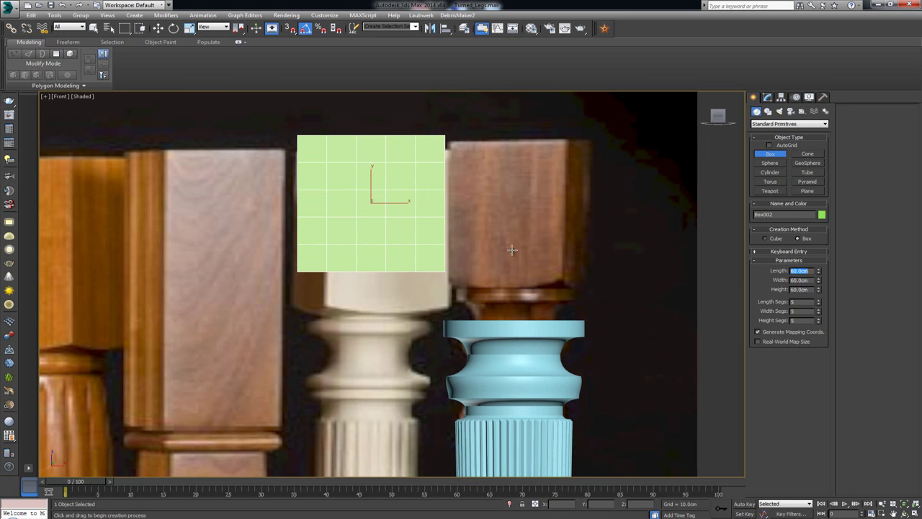
Reduce the box to 1 segment in every direction and move it down about 6.3 cm to the reference block's upper edge.
right_click(818, 311)
right_click(818, 301)
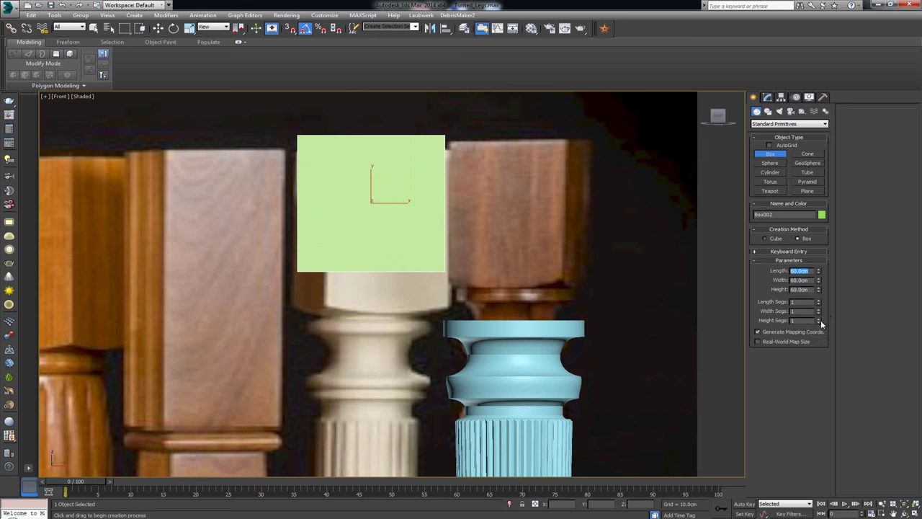
key(w)
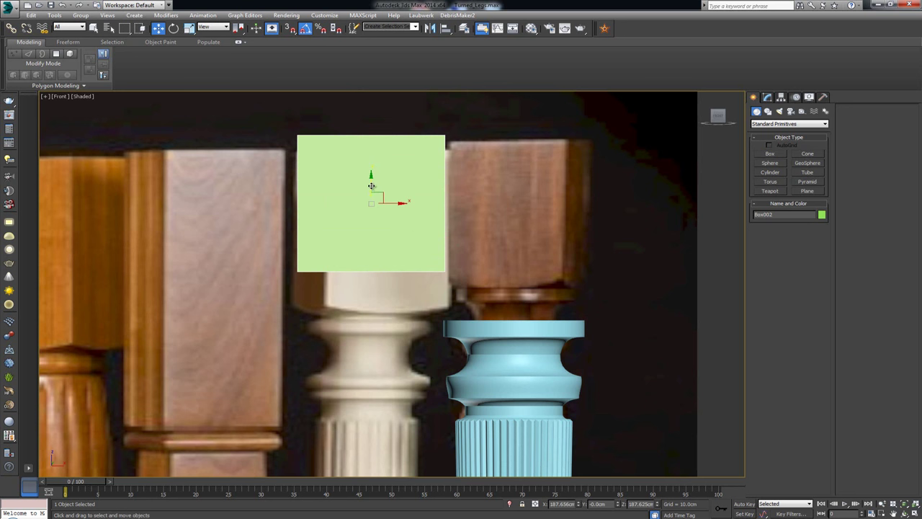
mouse_move(371, 185)
mouse_down()
mouse_move(371, 218)
mouse_move(371, 202)
mouse_up()
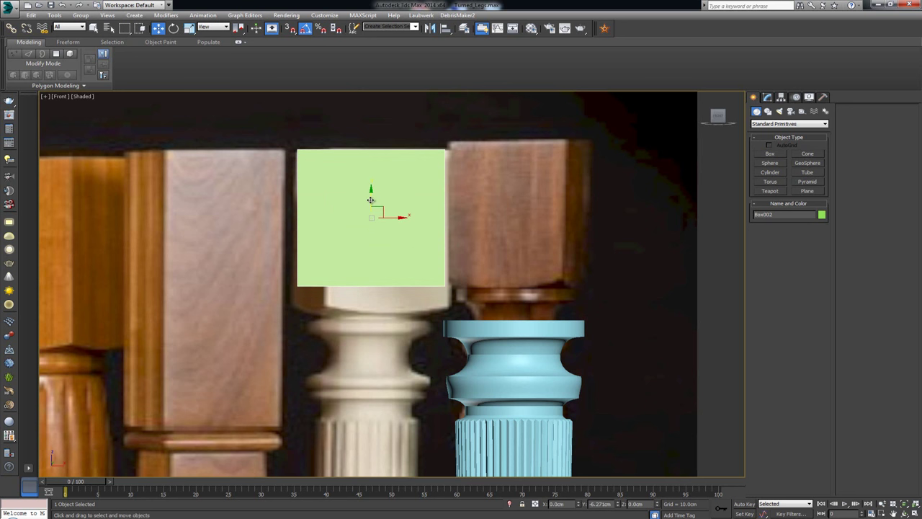
Set the box's width and height segments to 15 each and its length segments to 1, working in the Perspective view.
right_click(381, 217)
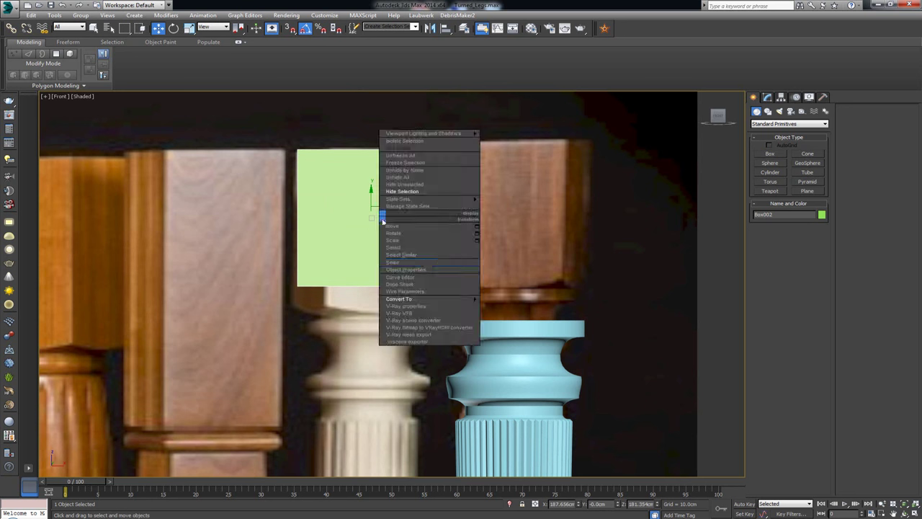
click(422, 261)
key(alt+w)
key(alt+w)
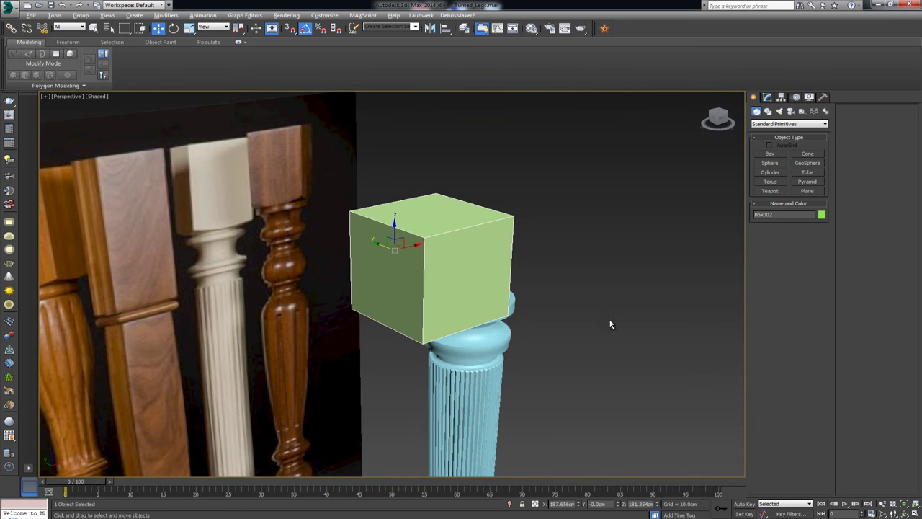
alt+middle_drag(465, 286, 456, 313)
scroll(455, 314, up, 3)
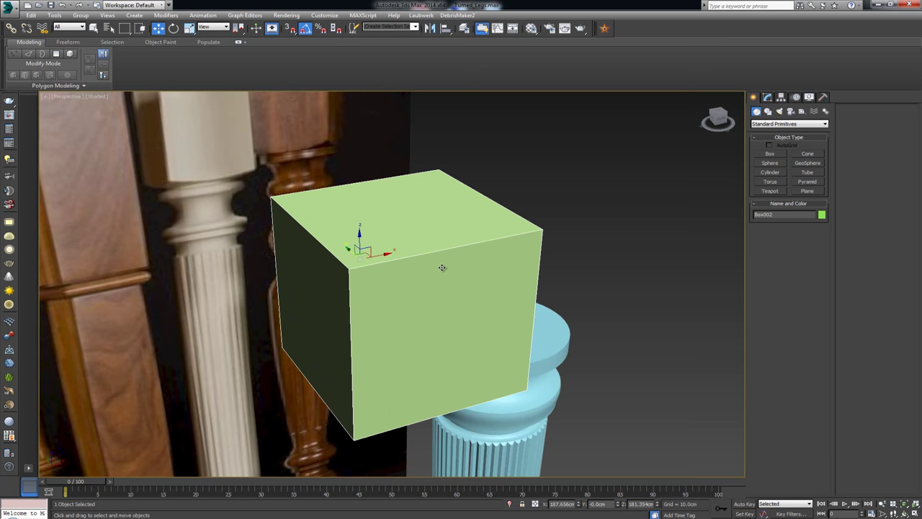
alt+middle_drag(441, 267, 464, 230)
click(768, 97)
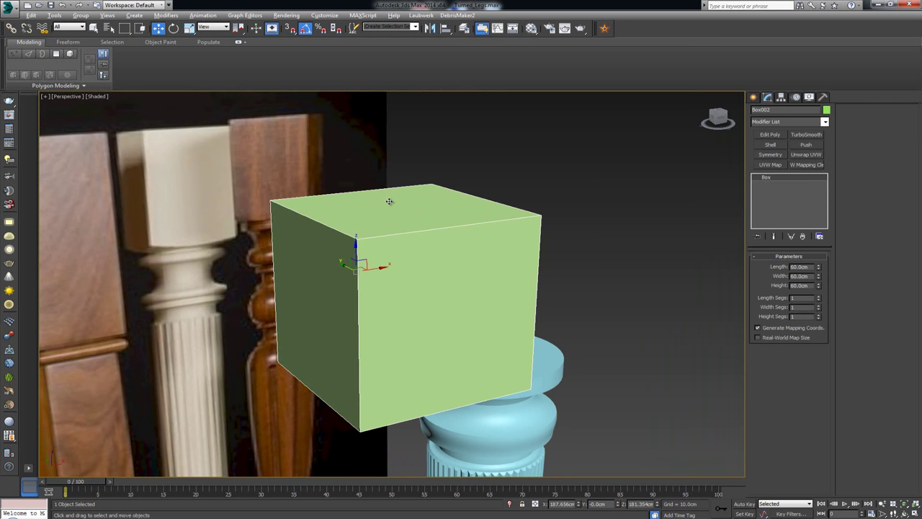
alt+middle_drag(389, 201, 382, 204)
click(818, 296)
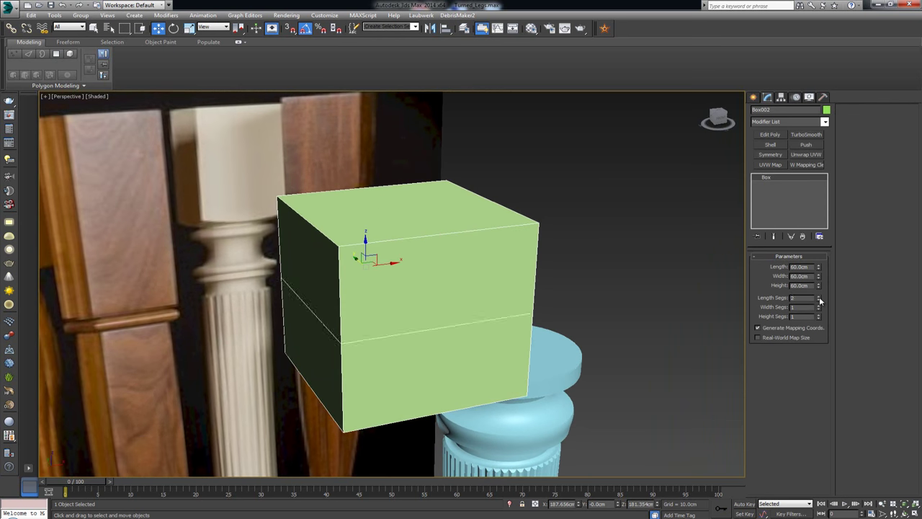
click(818, 296)
click(819, 301)
click(818, 301)
drag(820, 310, 820, 317)
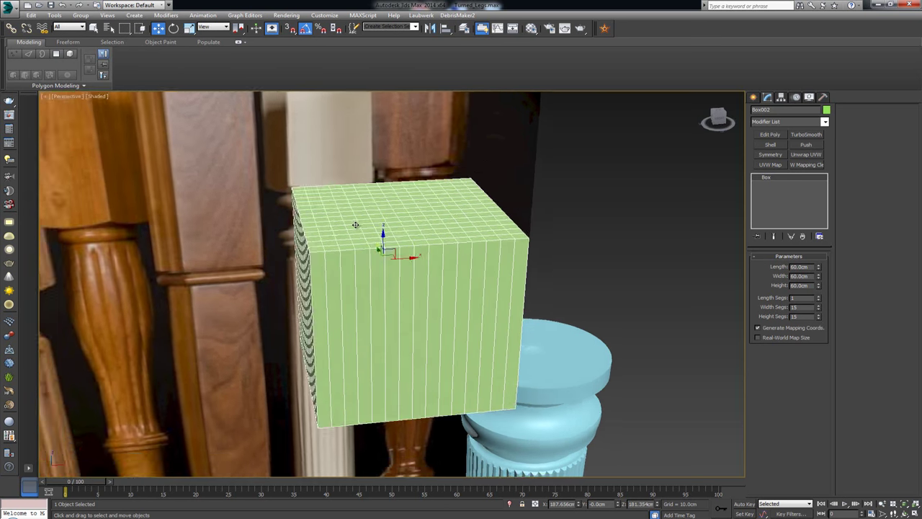
Examine the subdivided box against the square top blocks of the reference legs.
alt+middle_drag(355, 225, 341, 143)
scroll(340, 143, down, 5)
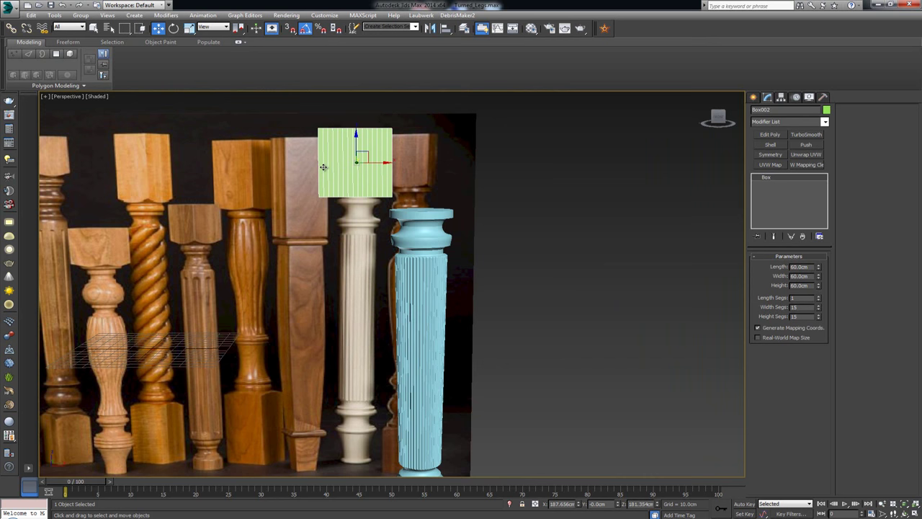
scroll(323, 167, down, 10)
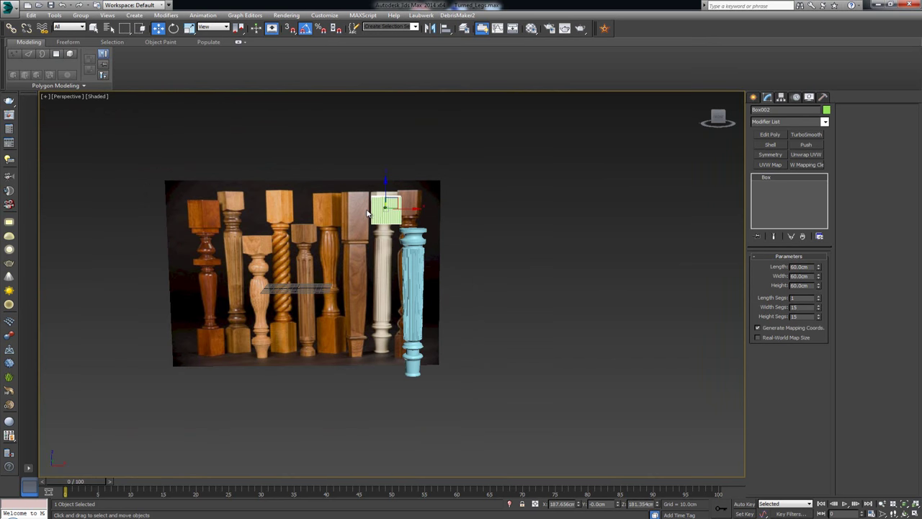
scroll(367, 214, up, 15)
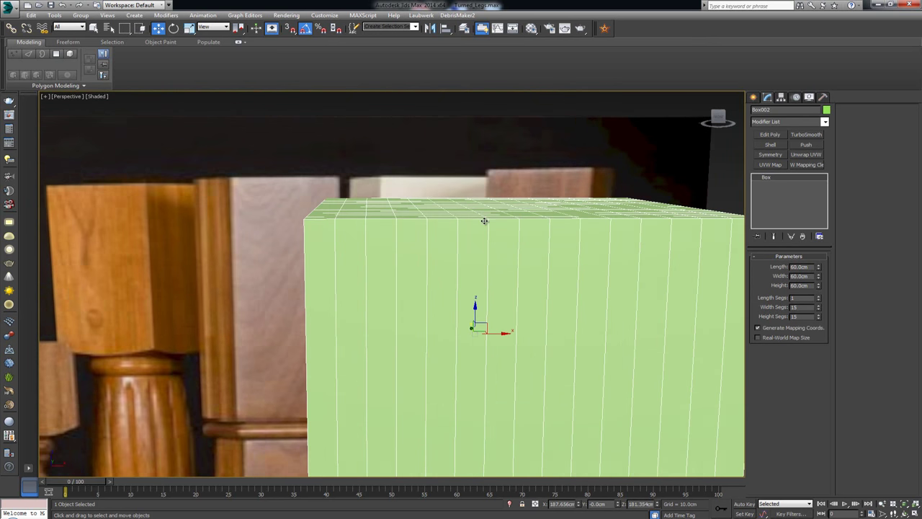
scroll(485, 221, down, 6)
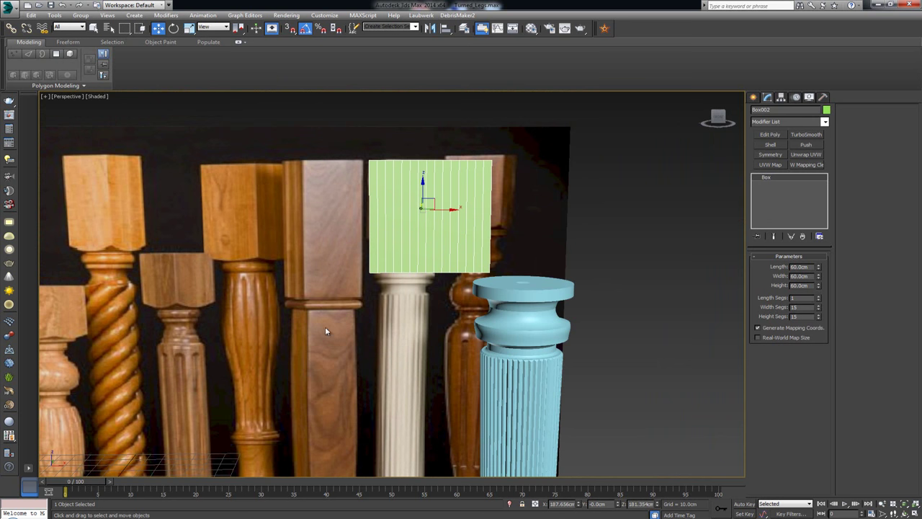
scroll(320, 375, down, 4)
scroll(408, 268, up, 9)
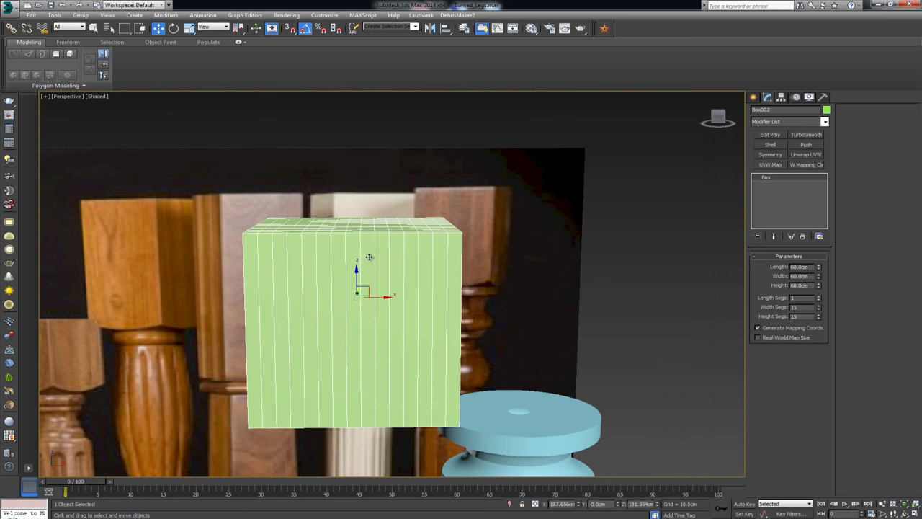
middle_drag(368, 258, 391, 284)
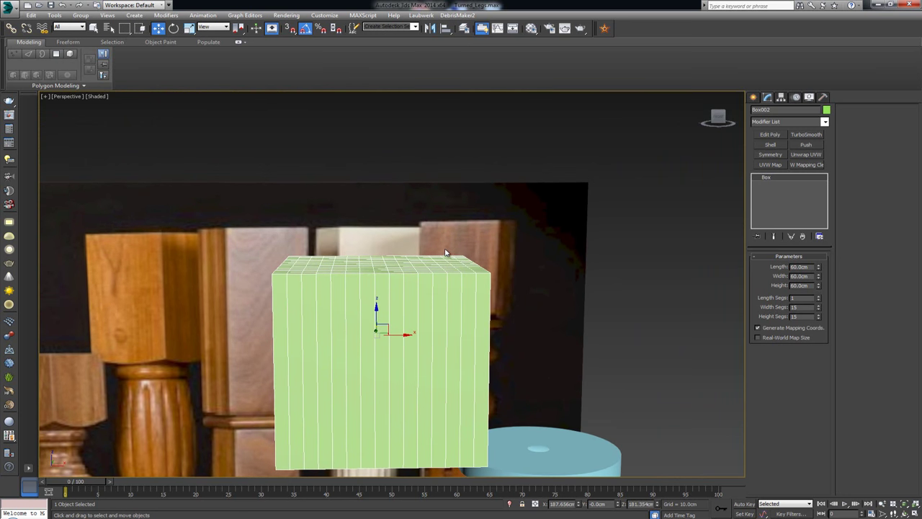
Convert the subdivided box to an Editable Poly in the Front view.
key(alt+w)
middle_drag(531, 172, 541, 219)
key(alt+w)
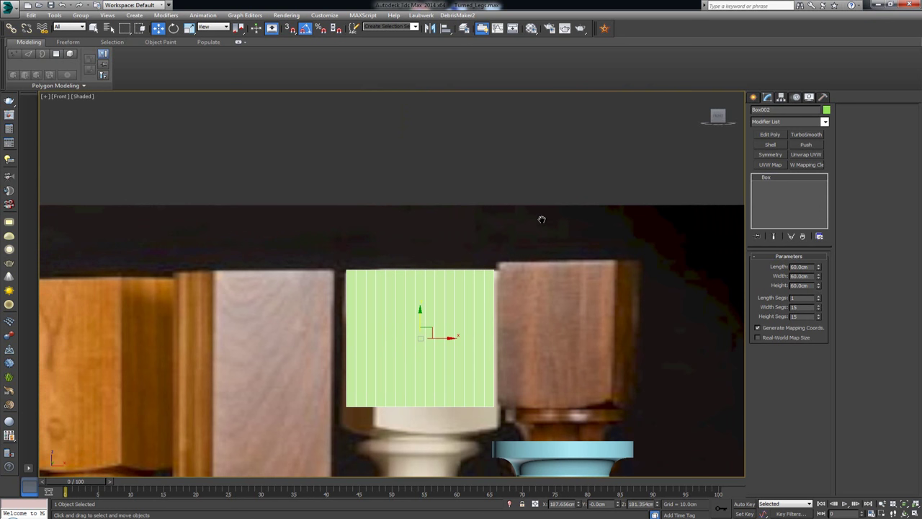
scroll(542, 219, up, 4)
right_click(413, 282)
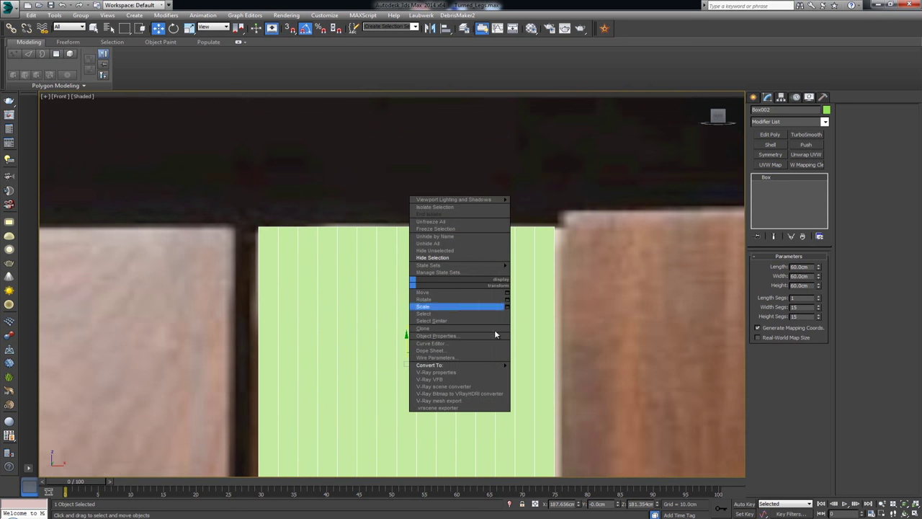
mouse_move(495, 366)
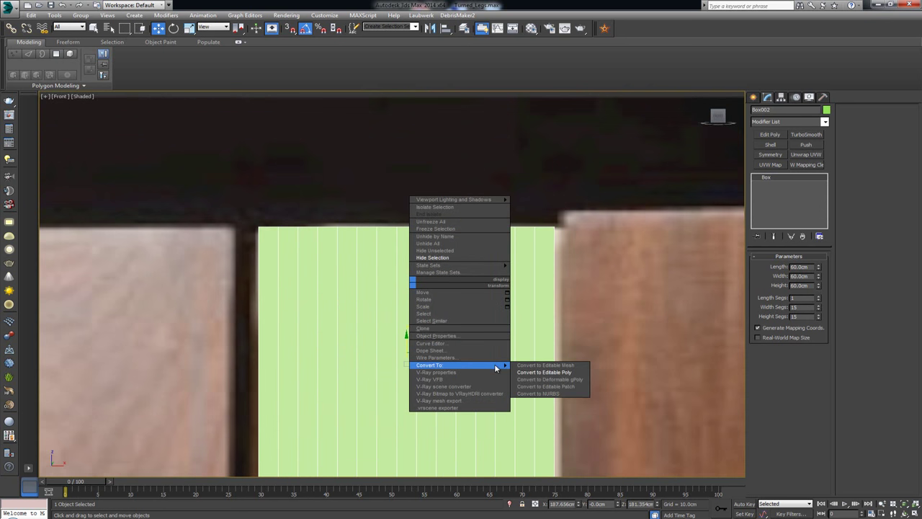
click(549, 373)
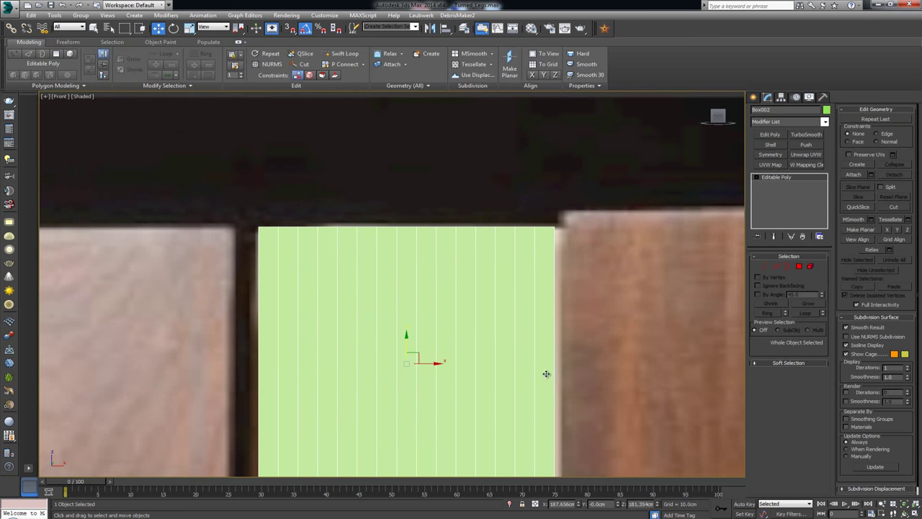
Select all the vertices along the box's upper face and apply an FFD 3x3x3 modifier to them.
click(765, 266)
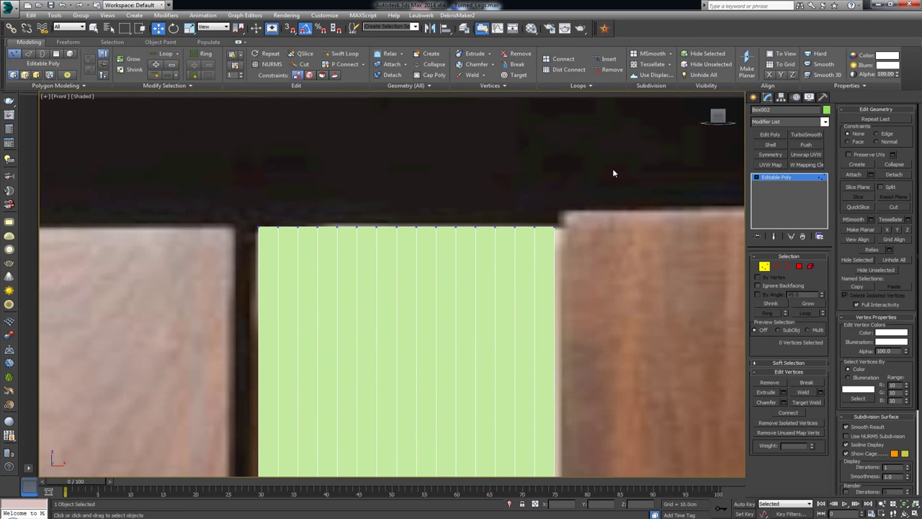
drag(613, 170, 206, 258)
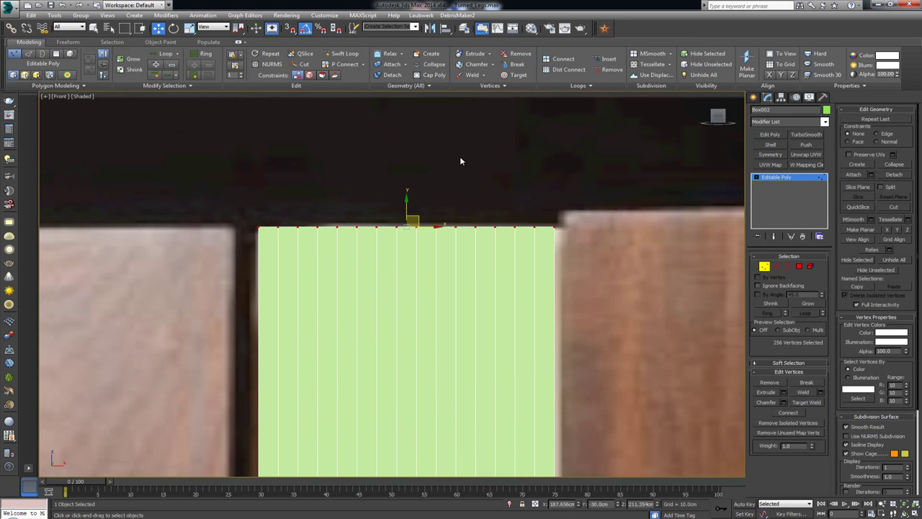
click(793, 119)
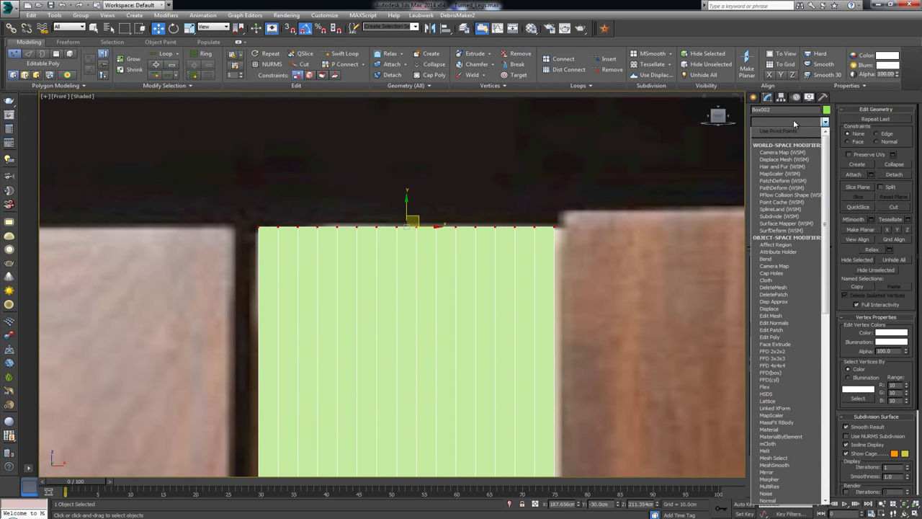
key(f)
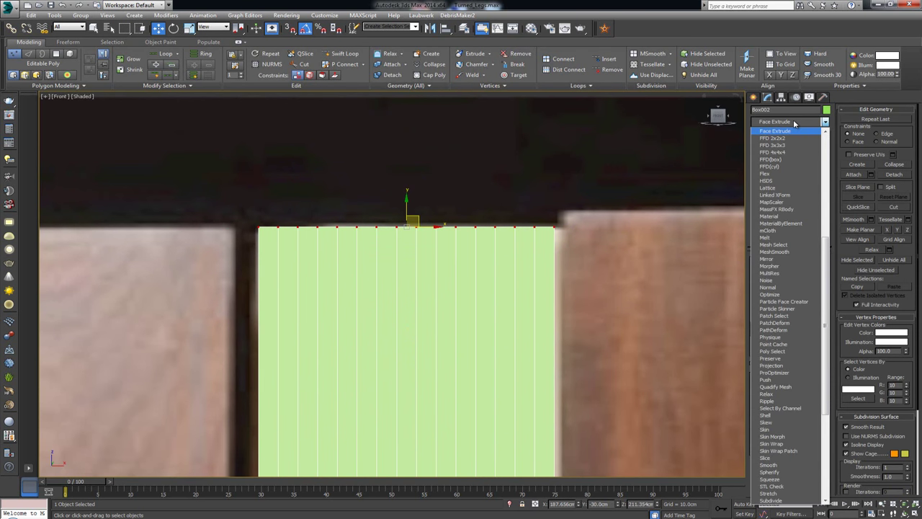
click(778, 146)
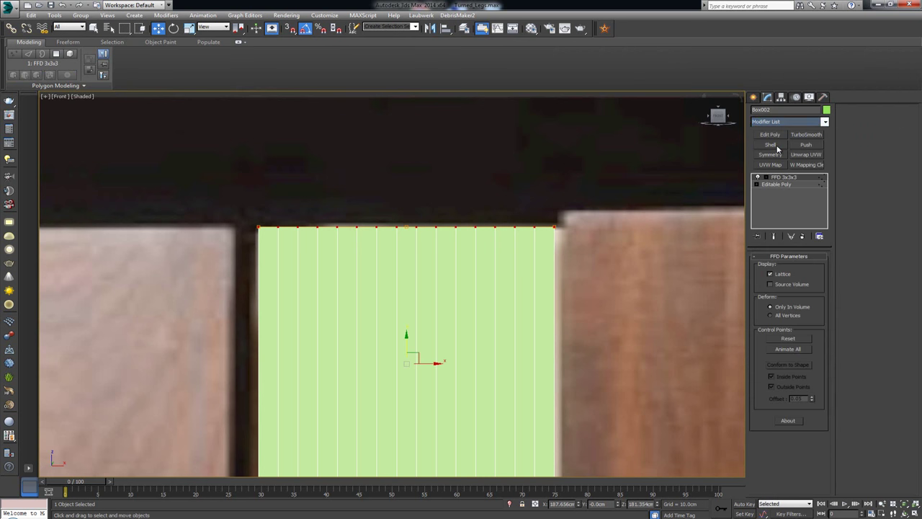
Enter the FFD's Control Points level and select all the lattice points on the box's upper face.
click(766, 177)
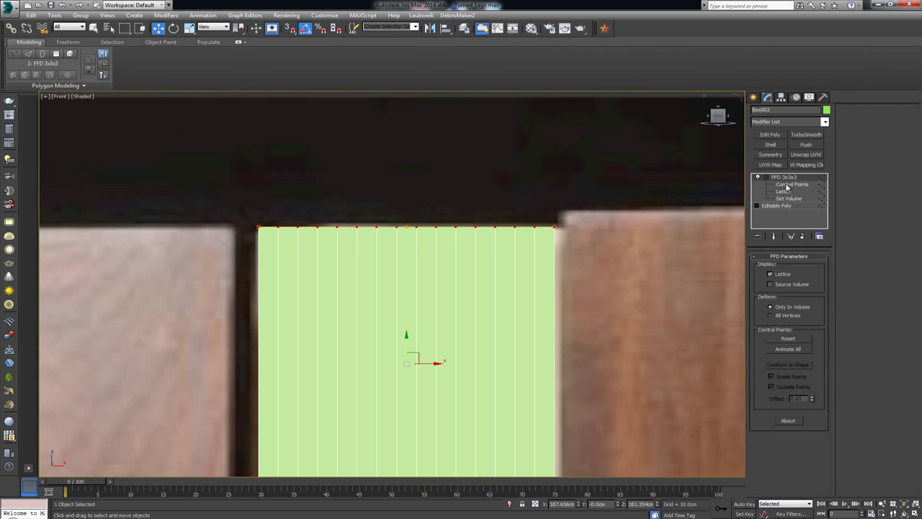
click(787, 185)
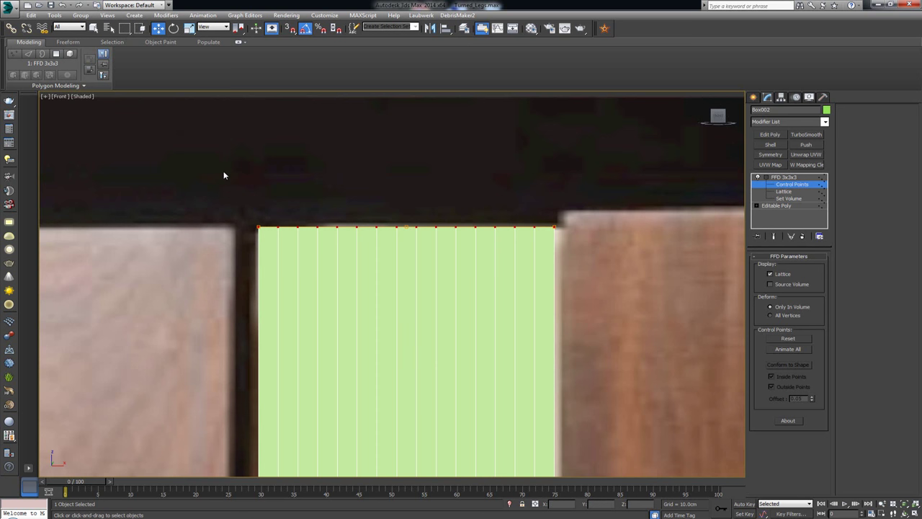
drag(391, 240, 611, 267)
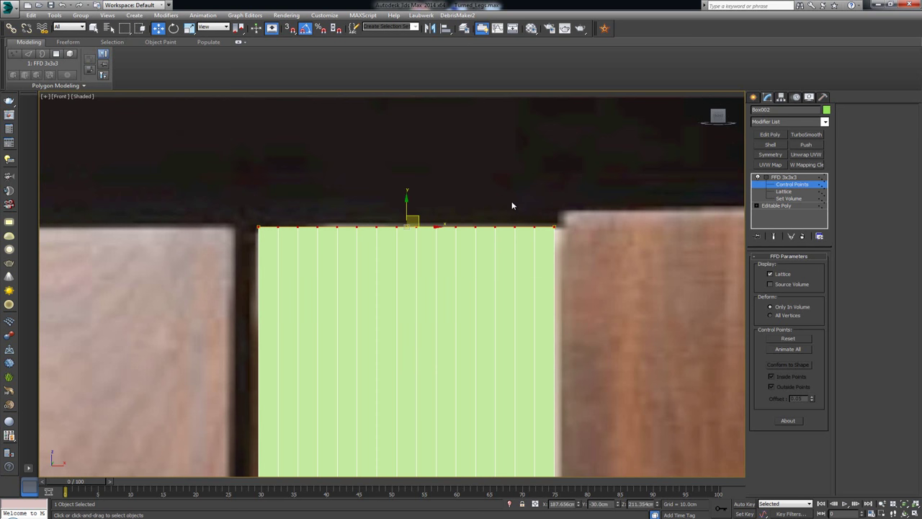
In the Perspective view, deselect the four corner control points of the lattice, keeping the inner and mid-edge ones selected.
key(alt+w)
right_click(543, 317)
key(alt+w)
alt+middle_drag(465, 275, 461, 250)
scroll(463, 251, up, 4)
middle_drag(394, 257, 440, 268)
alt+drag(431, 328, 399, 292)
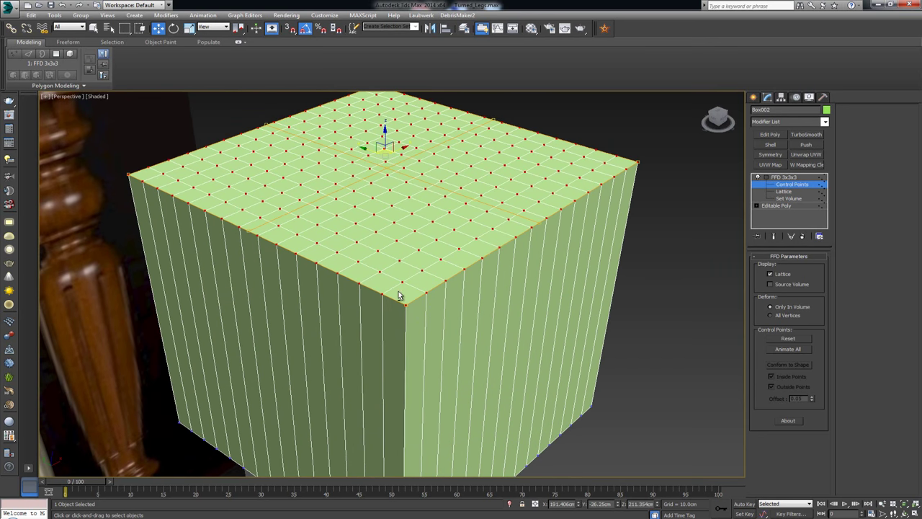
alt+drag(679, 184, 623, 144)
alt+middle_drag(480, 143, 457, 146)
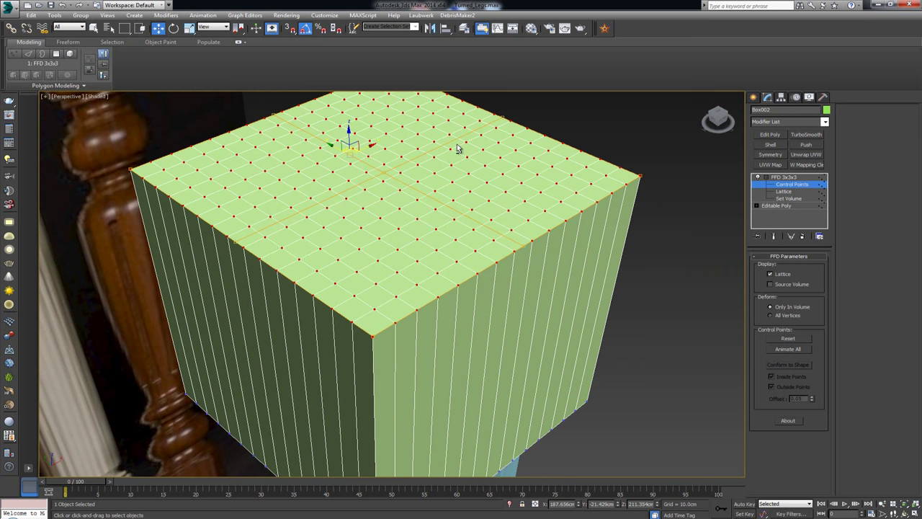
alt+drag(100, 146, 140, 179)
middle_drag(174, 156, 179, 212)
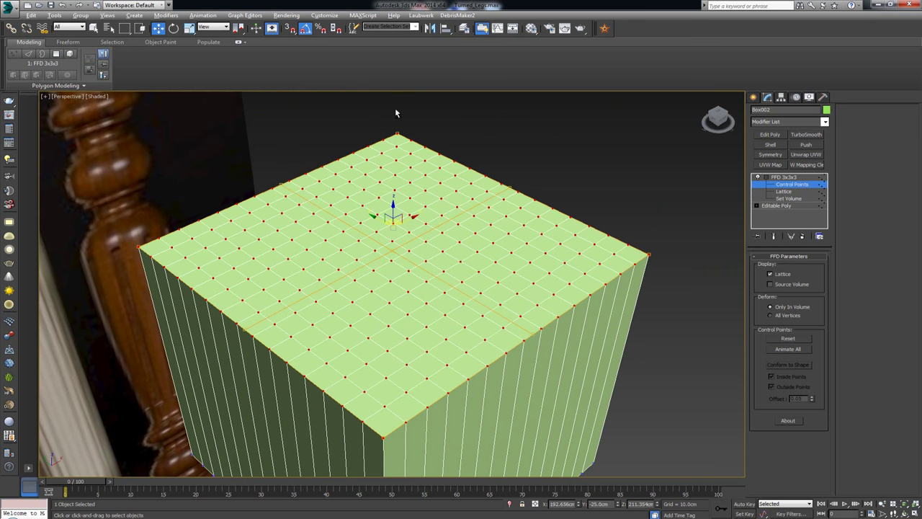
alt+drag(427, 114, 371, 145)
Raise the selected control points about 18 cm along Z to dome the box's upper face.
alt+middle_drag(502, 304, 495, 284)
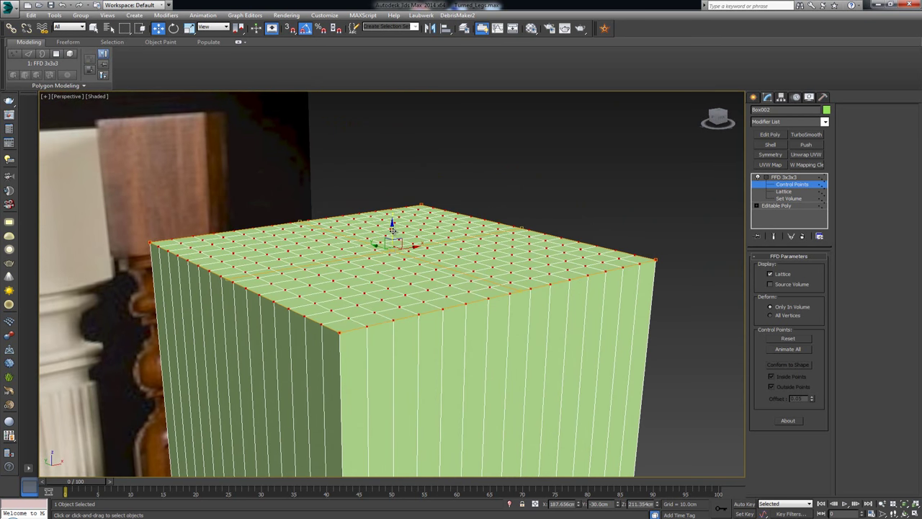
drag(393, 230, 410, 131)
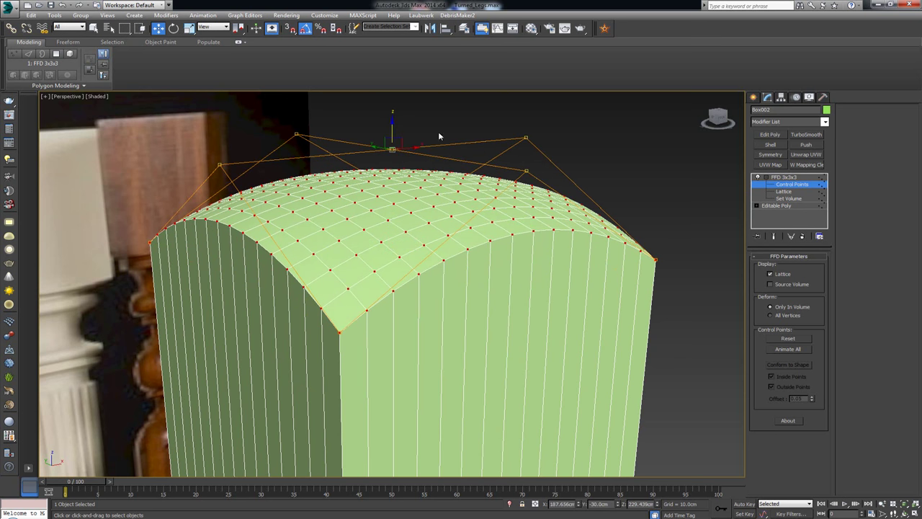
middle_drag(439, 137, 374, 214)
scroll(378, 217, down, 5)
scroll(522, 200, up, 5)
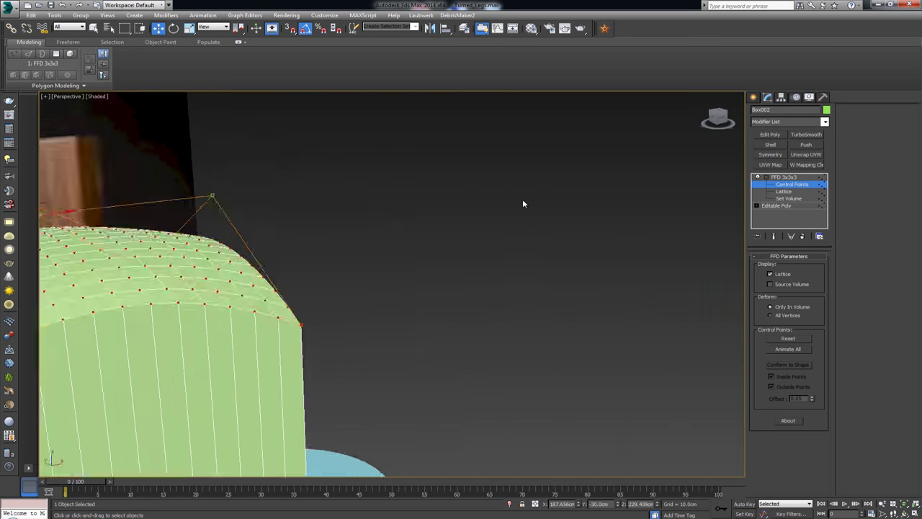
Leave the Control Points level, add an Edit Poly modifier above the FFD and deselect the domed block.
click(766, 178)
middle_drag(274, 272, 407, 262)
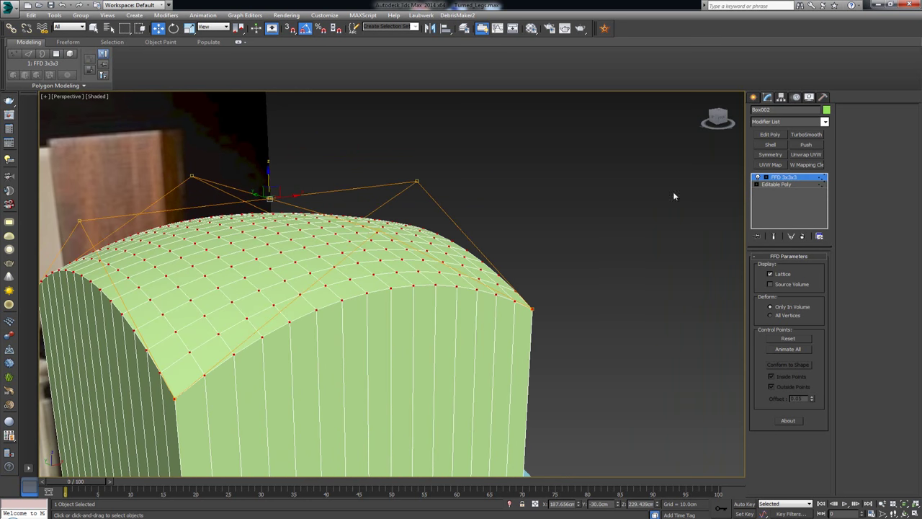
click(771, 137)
click(571, 191)
alt+middle_drag(488, 263, 446, 261)
middle_drag(212, 236, 217, 237)
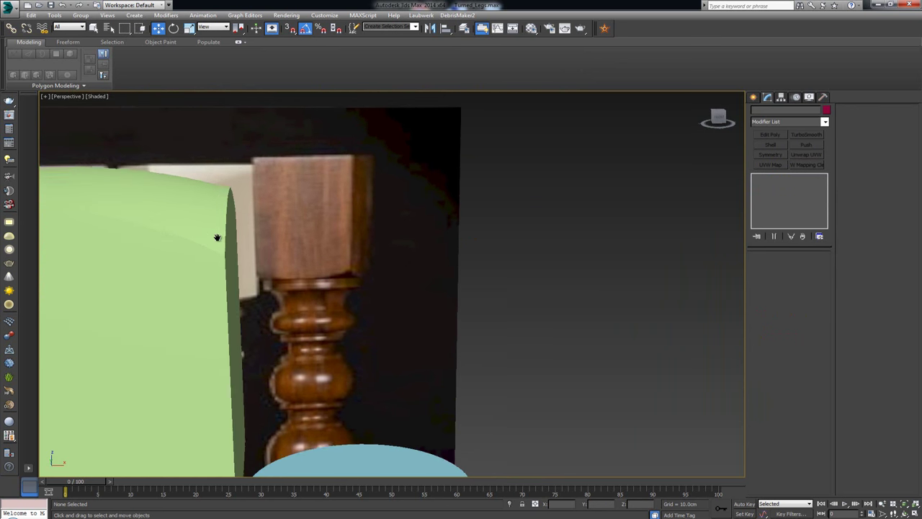
scroll(399, 274, down, 5)
alt+middle_drag(384, 278, 407, 300)
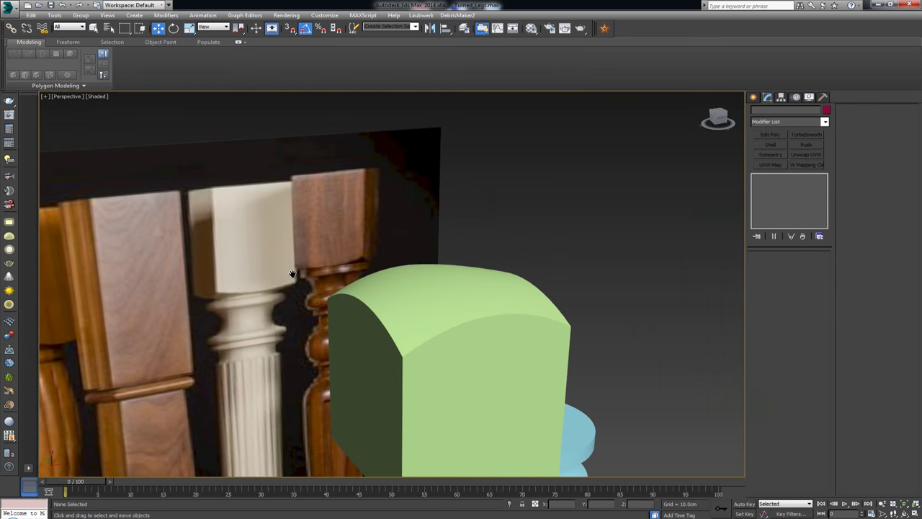
Rotate the domed block 180 degrees about X so its curved face points down.
scroll(288, 278, down, 2)
click(353, 291)
key(e)
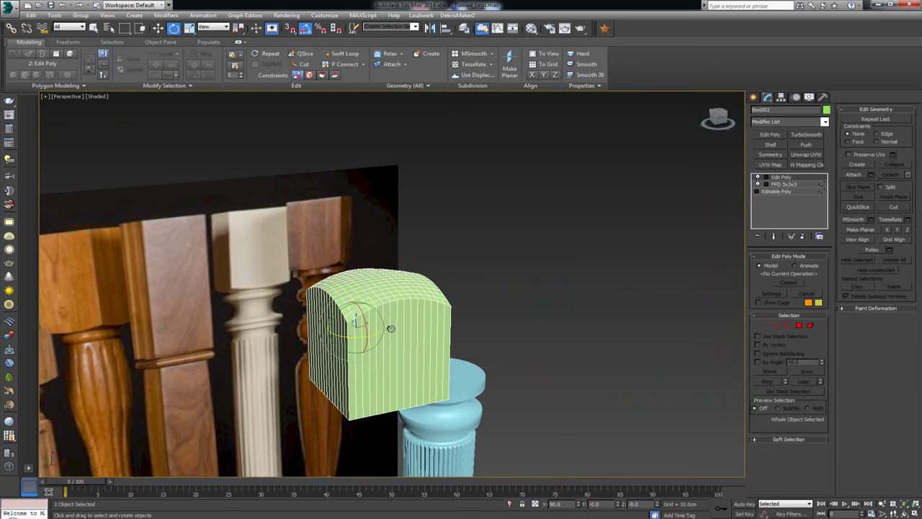
drag(365, 319, 376, 395)
In the Front view, move the inverted block about 60.5 cm along X and 3.1 cm down over the turned leg.
key(alt+w)
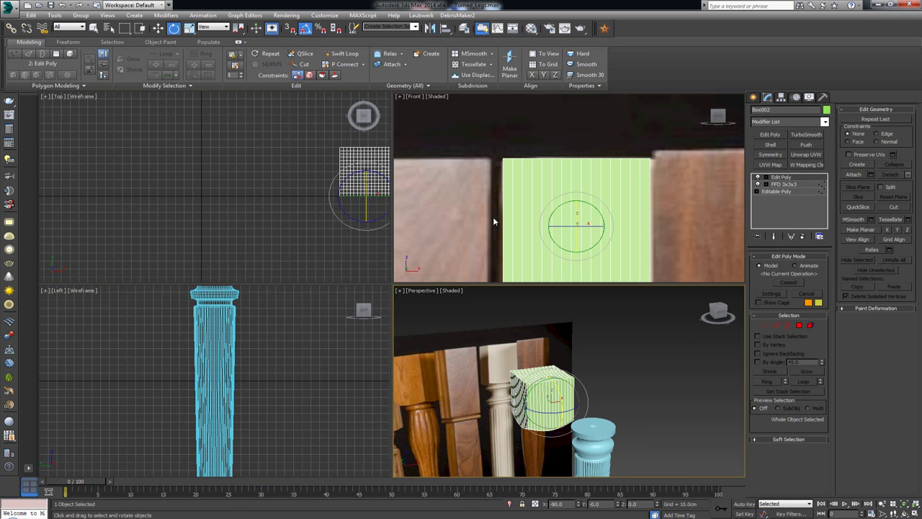
middle_drag(546, 208, 523, 167)
key(alt+w)
scroll(490, 189, down, 2)
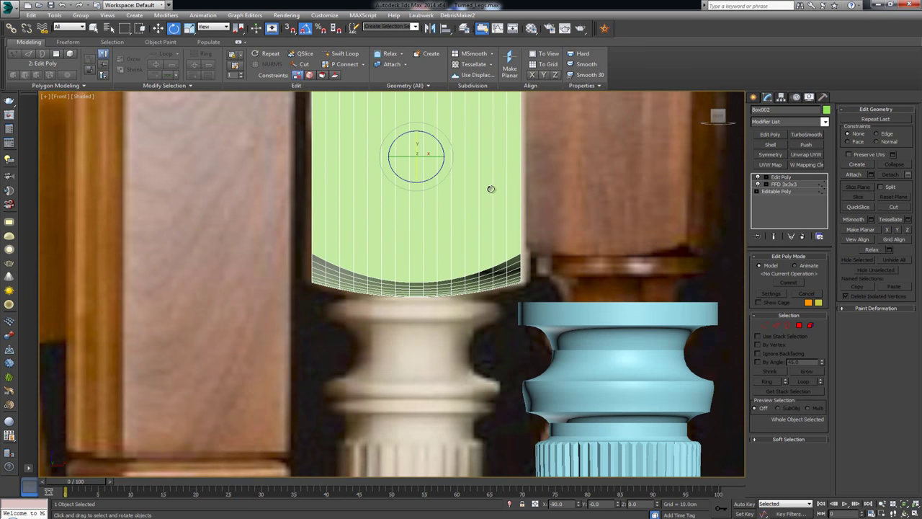
key(w)
drag(437, 159, 660, 156)
scroll(403, 258, down, 2)
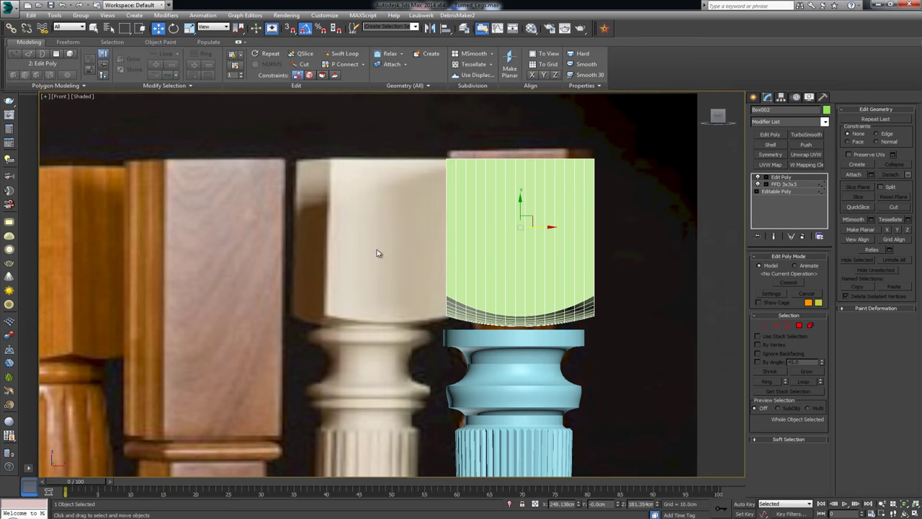
scroll(379, 255, down, 1)
drag(505, 209, 506, 217)
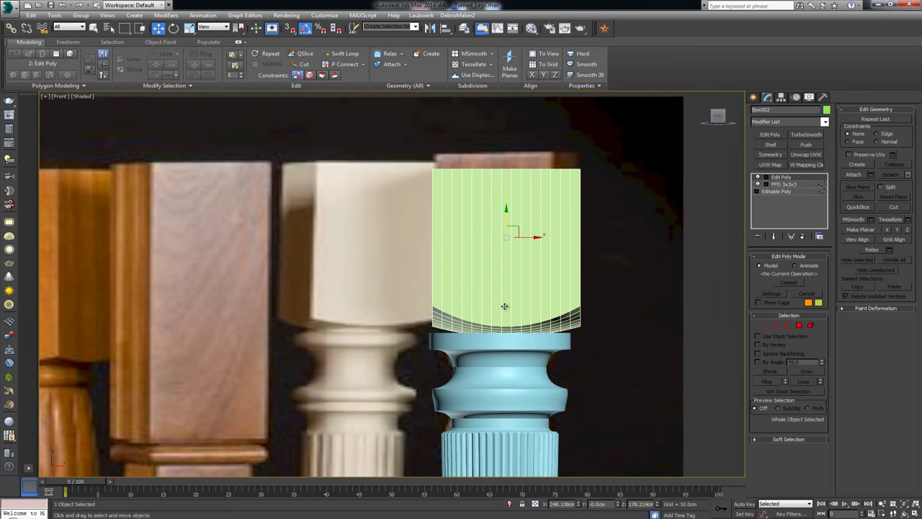
Examine the inverted block on the turned leg in the Perspective view against the reference legs' square blocks.
key(alt+w)
key(alt+w)
middle_drag(547, 335, 546, 327)
key(z)
alt+middle_drag(427, 343, 441, 318)
scroll(440, 319, down, 2)
alt+middle_drag(446, 273, 486, 296)
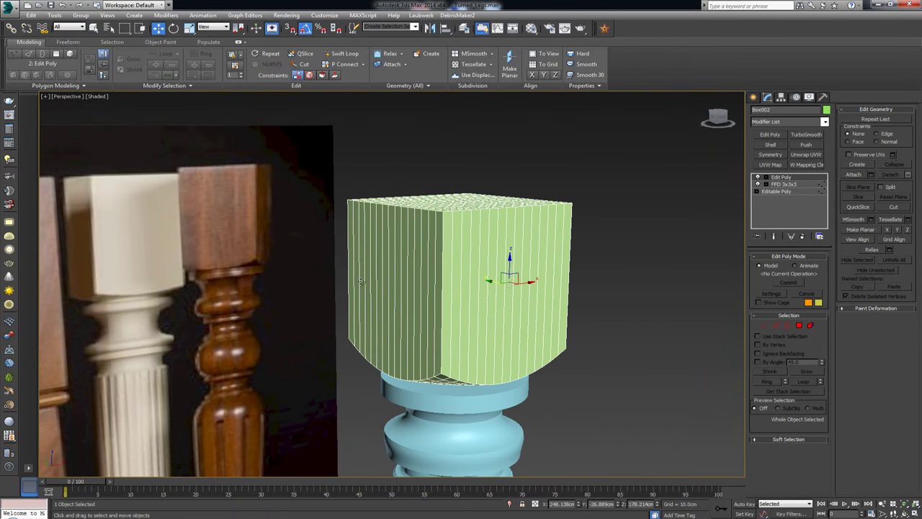
scroll(360, 281, down, 2)
middle_drag(360, 281, 514, 267)
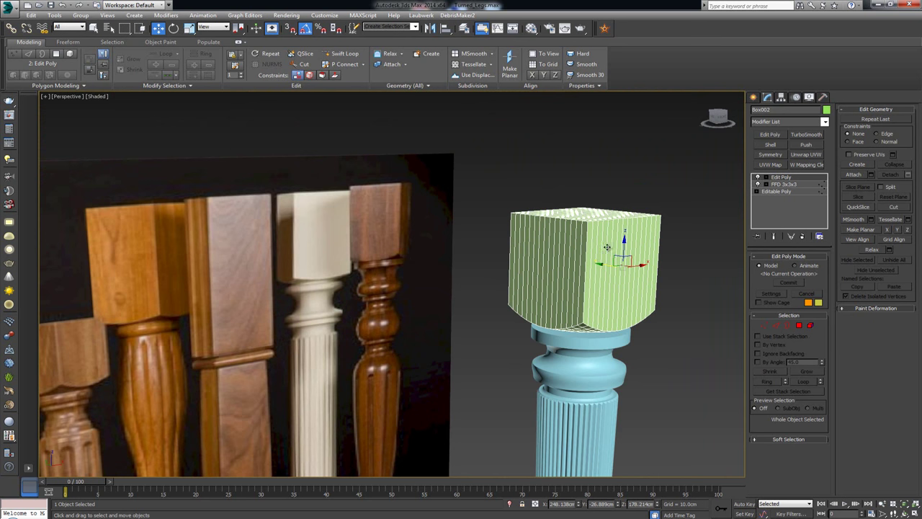
alt+middle_drag(582, 260, 572, 267)
Undo the block's two moves and its rotation.
key(ctrl+z)
key(ctrl+z)
key(ctrl+z)
key(ctrl+z)
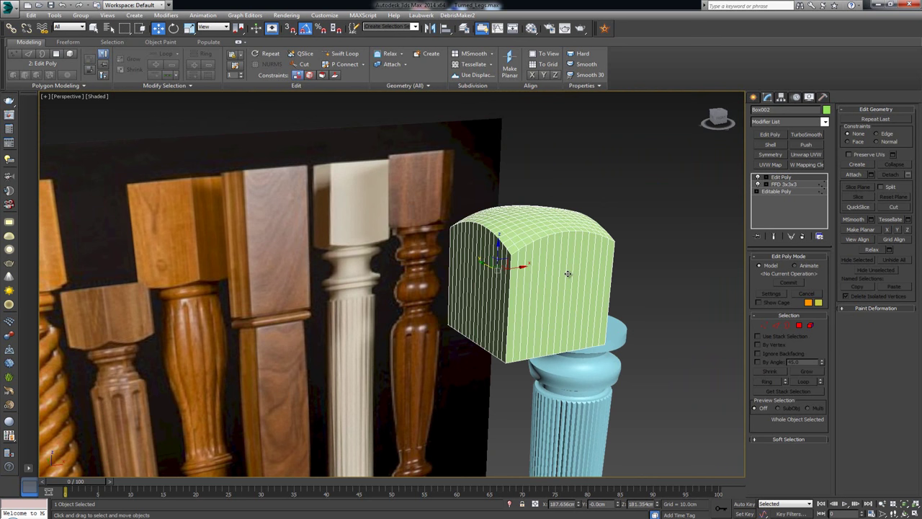
alt+middle_drag(551, 271, 529, 276)
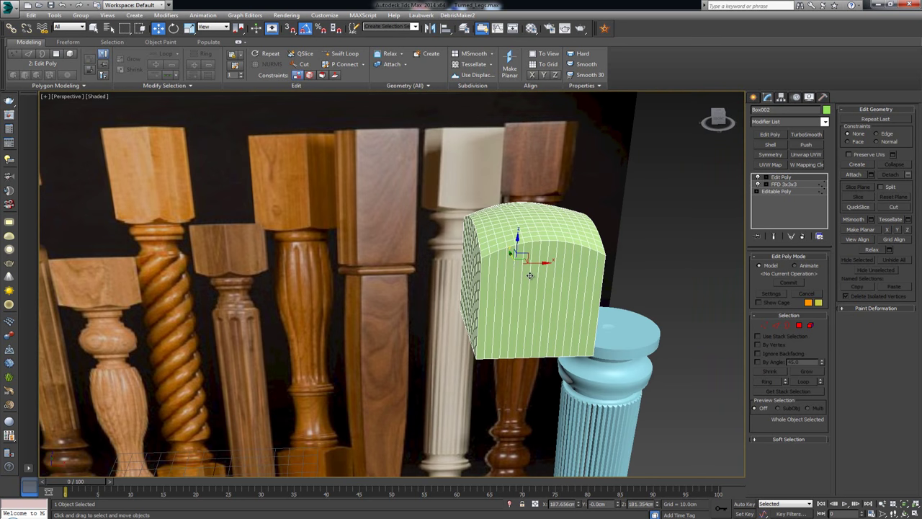
Move the domed block about 159 cm along X, clear of the leg and the reference image.
scroll(553, 269, down, 3)
drag(504, 257, 684, 250)
middle_drag(684, 250, 537, 264)
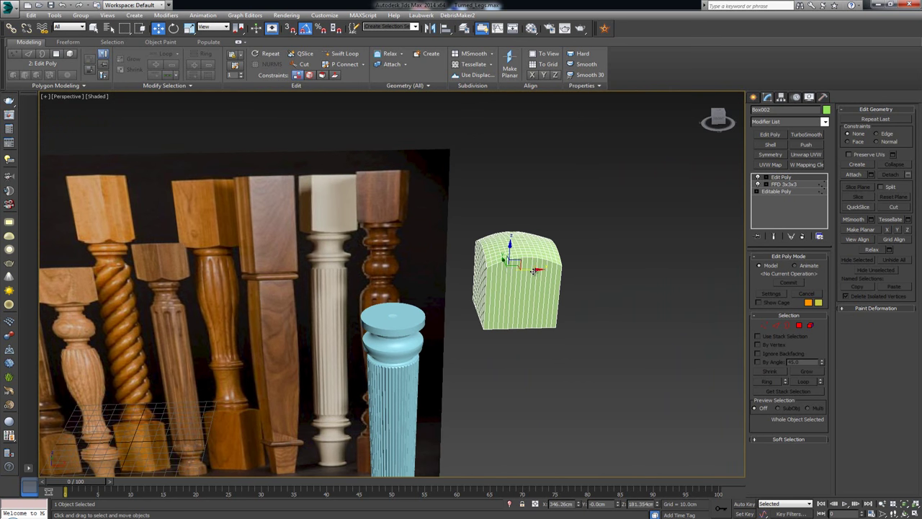
Clone the domed block along X as one independent copy named Box003, and move the copy about 38 cm farther away.
shift+drag(533, 269, 620, 268)
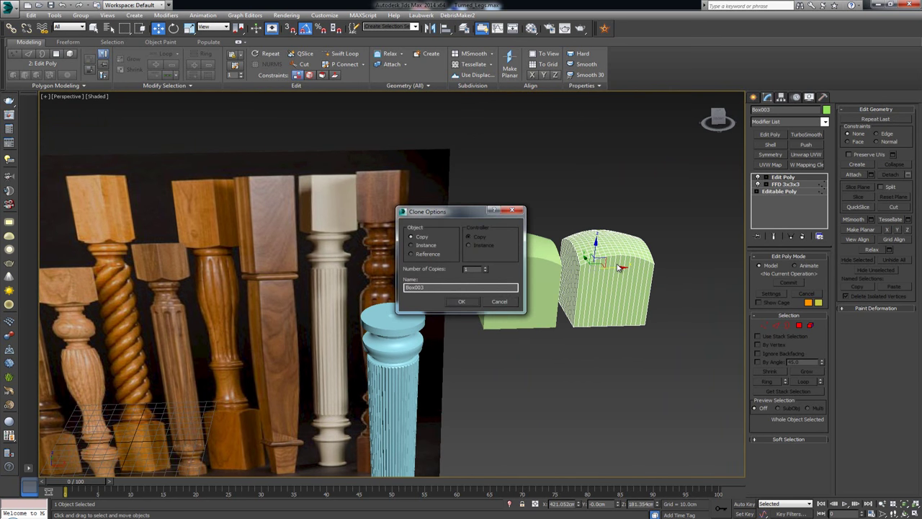
click(468, 301)
key(z)
scroll(415, 256, down, 3)
middle_drag(415, 256, 515, 269)
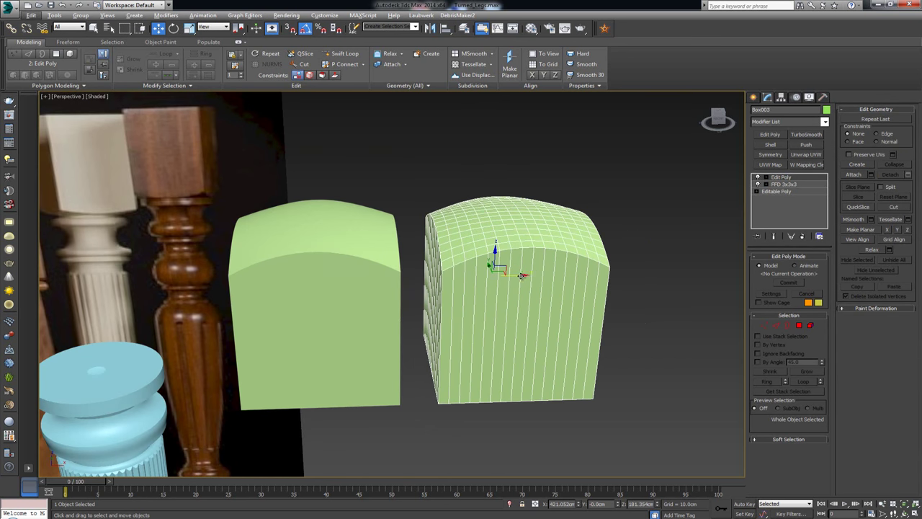
drag(523, 275, 600, 263)
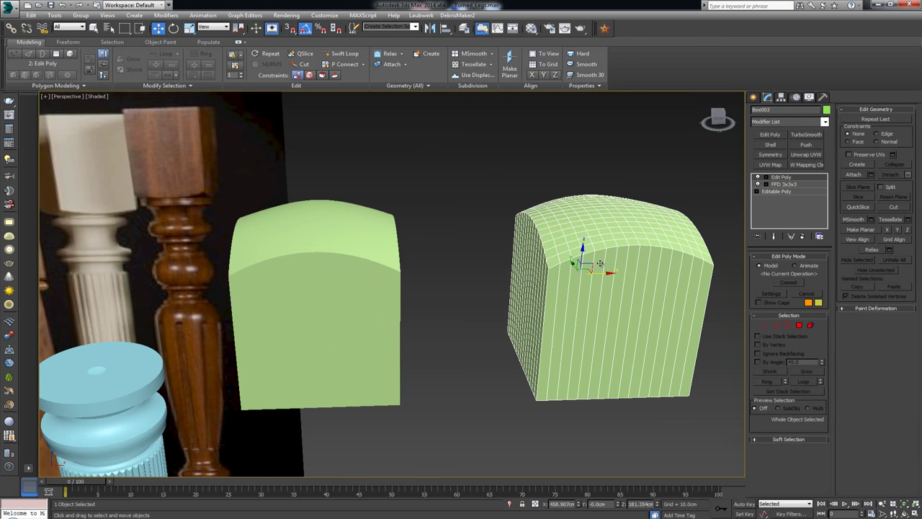
Remove the Edit Poly and FFD 3x3x3 modifiers from the copied block and deselect it.
click(803, 236)
click(804, 236)
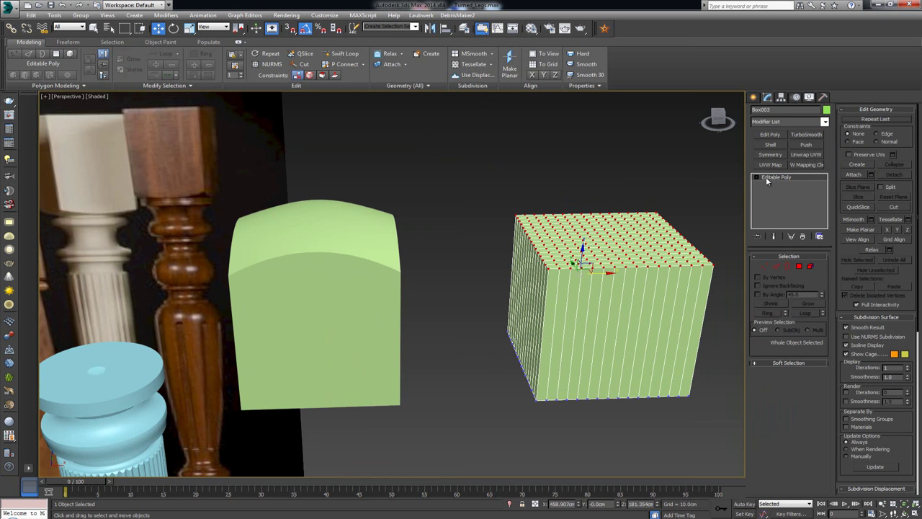
scroll(557, 229, down, 5)
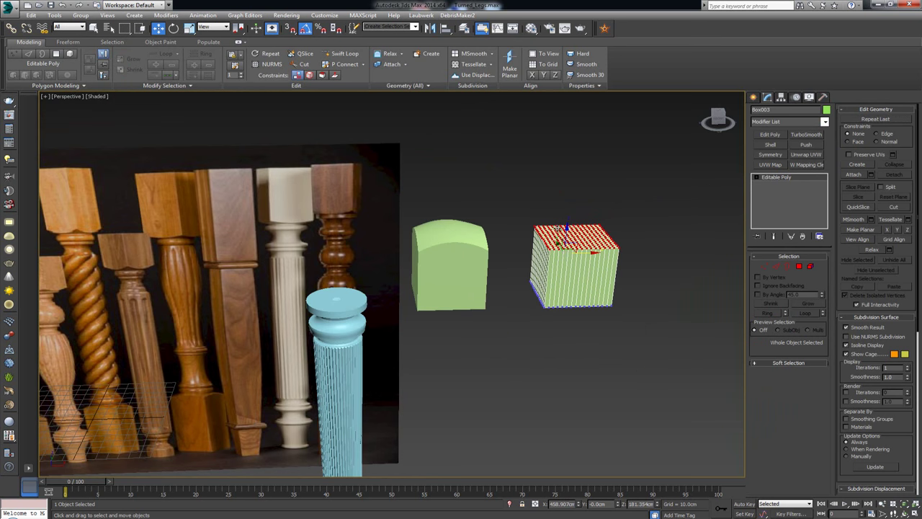
scroll(733, 200, up, 3)
click(603, 260)
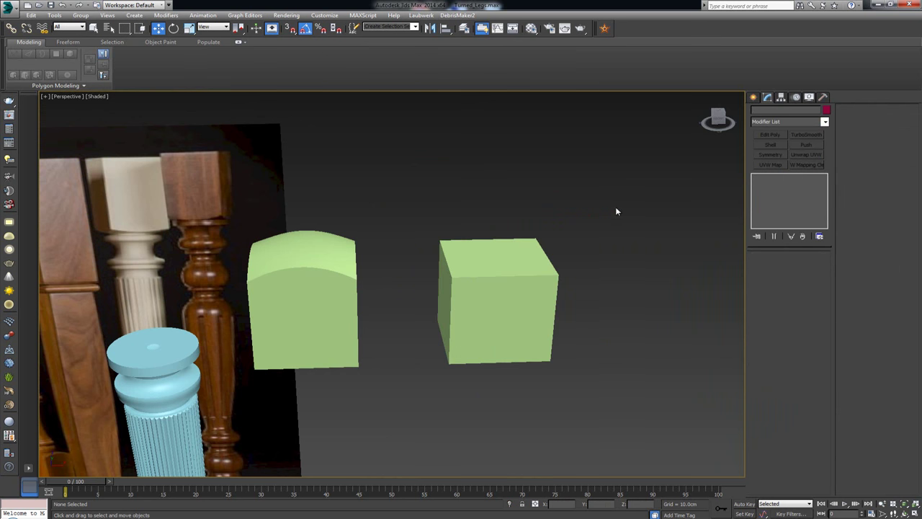
Delete the copied box that has no modifiers.
click(550, 277)
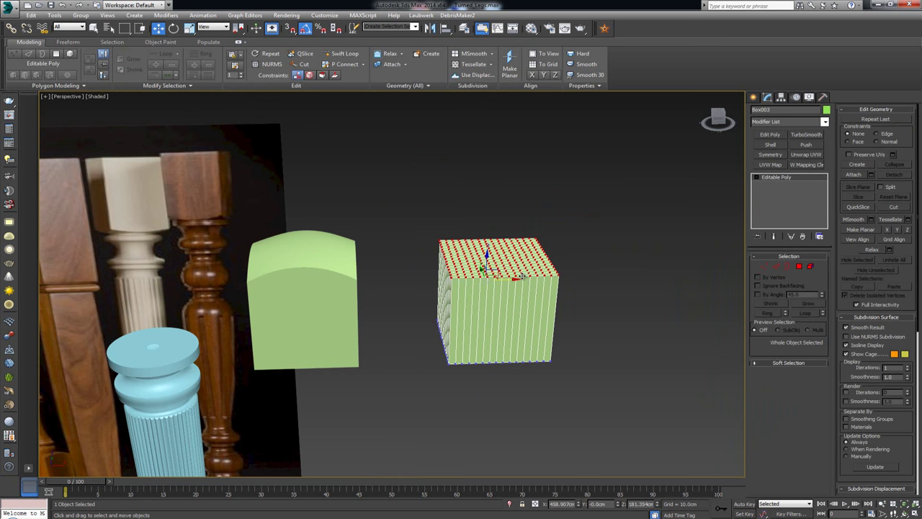
key(Delete)
Draw a box about 60 cm wide in the Front view over the cream leg's square top block.
click(754, 97)
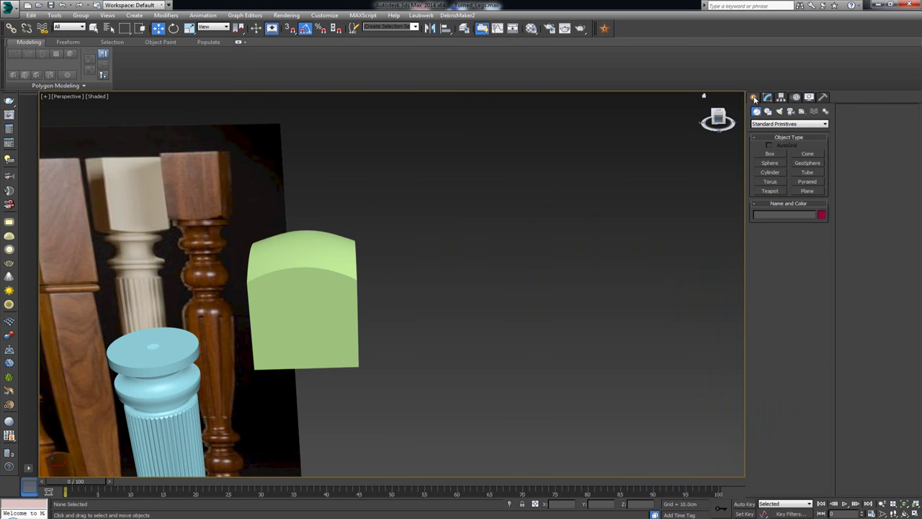
click(770, 154)
key(alt+w)
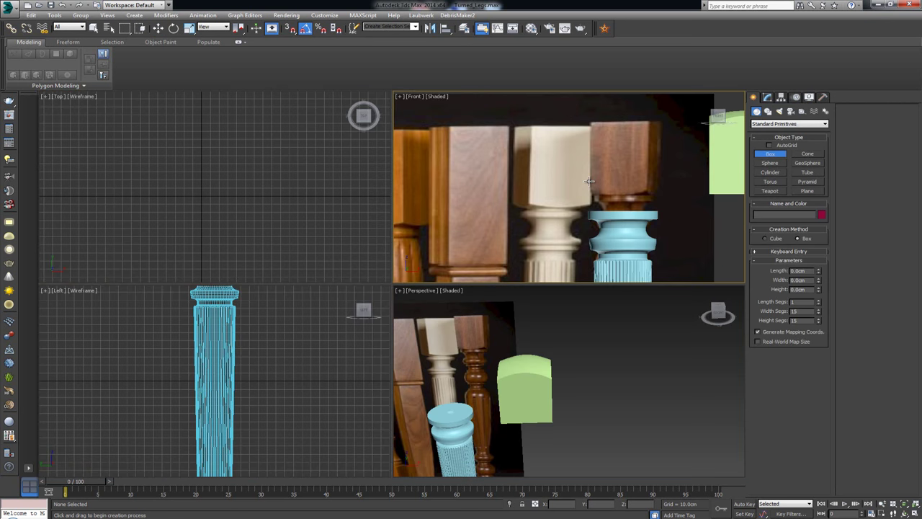
key(alt+w)
drag(282, 175, 432, 288)
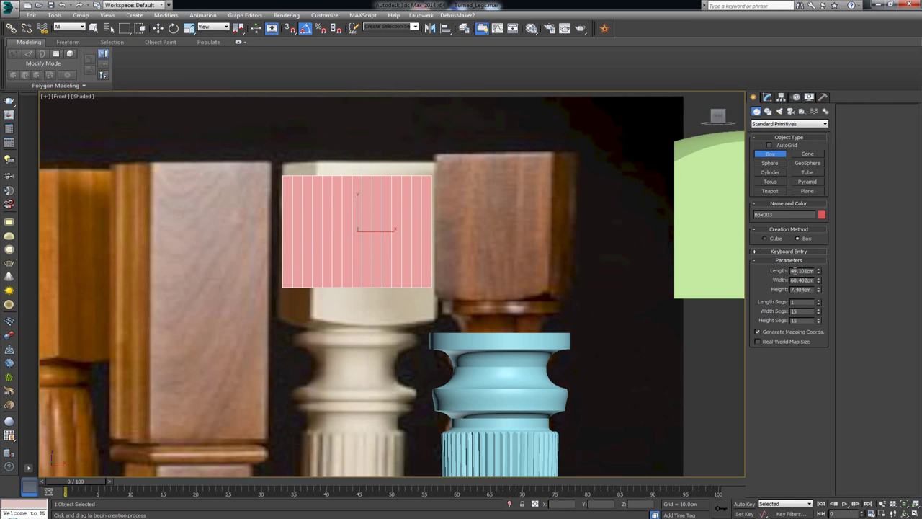
Set the new box's length, width and height to 60 cm and its width and height segments to 1.
text(60)
key(Tab)
text(60)
key(Tab)
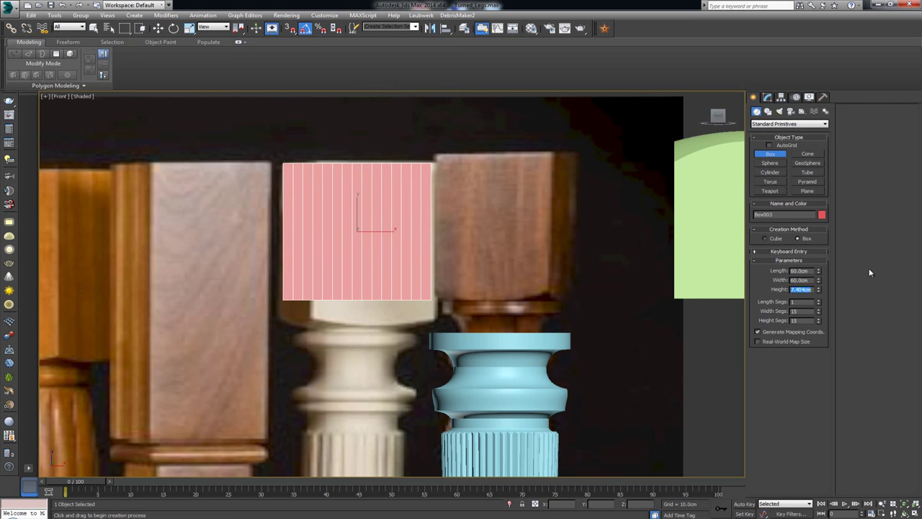
text(60)
key(Return)
right_click(819, 311)
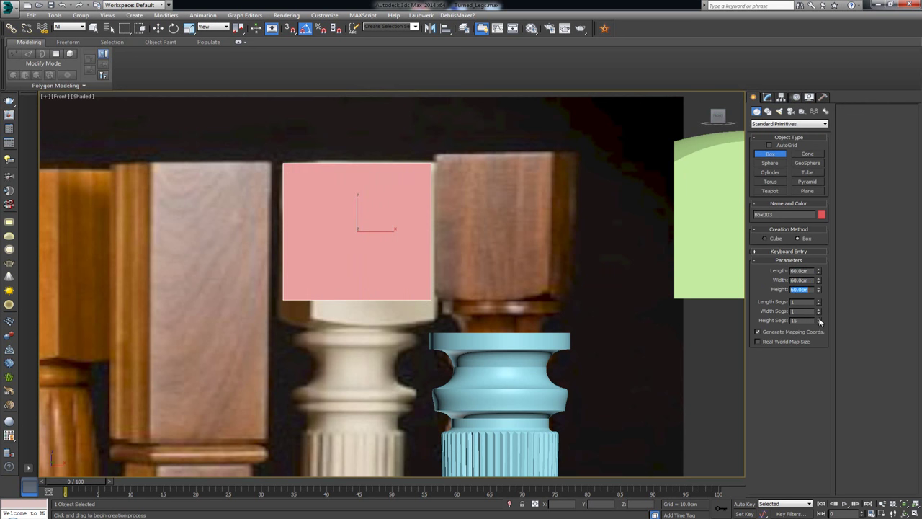
Convert the new box to an Editable Poly.
middle_drag(388, 212, 405, 217)
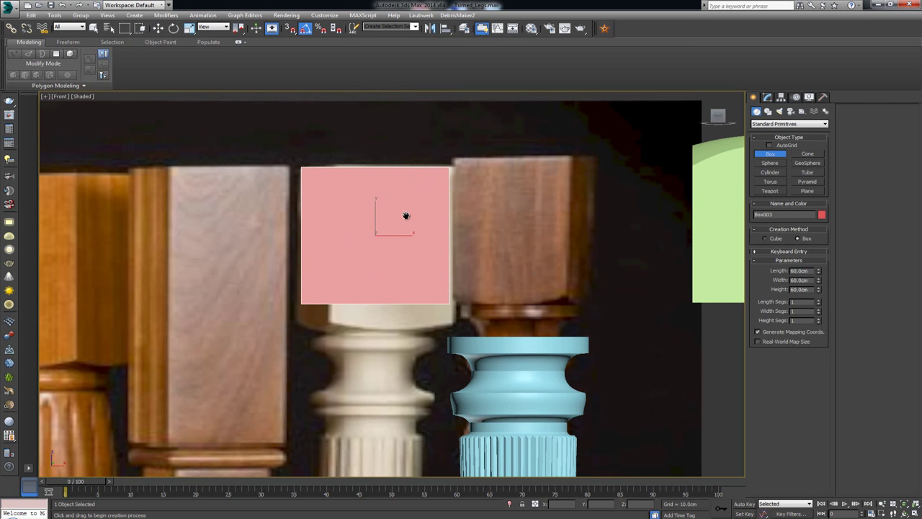
right_click(376, 206)
right_click(380, 206)
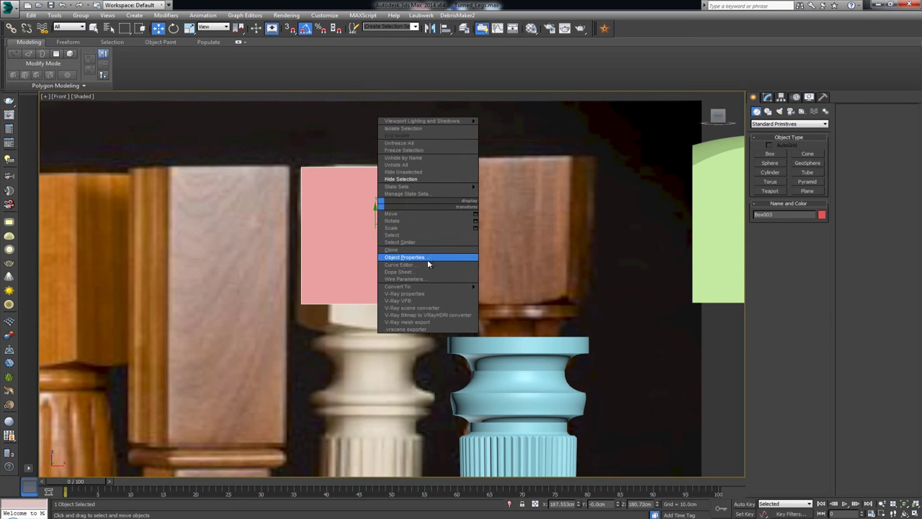
mouse_move(441, 288)
click(508, 294)
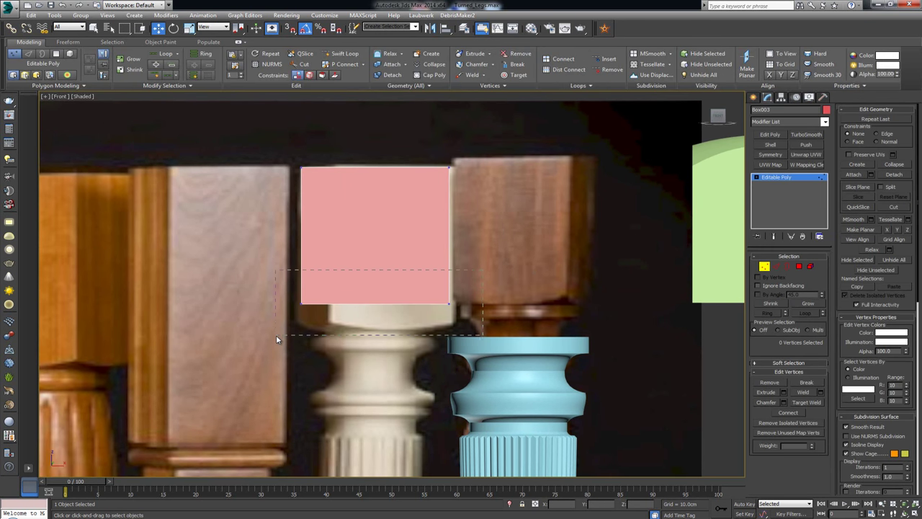
Lower the box's bottom vertices about 12 cm to the cream block's base and raise its top vertices about 1 cm to the block's top edge.
drag(374, 277, 374, 309)
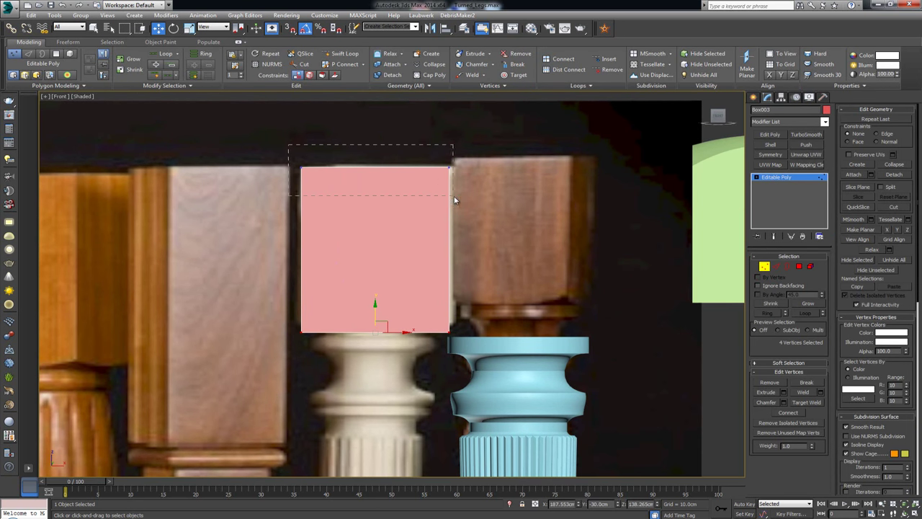
drag(454, 200, 454, 196)
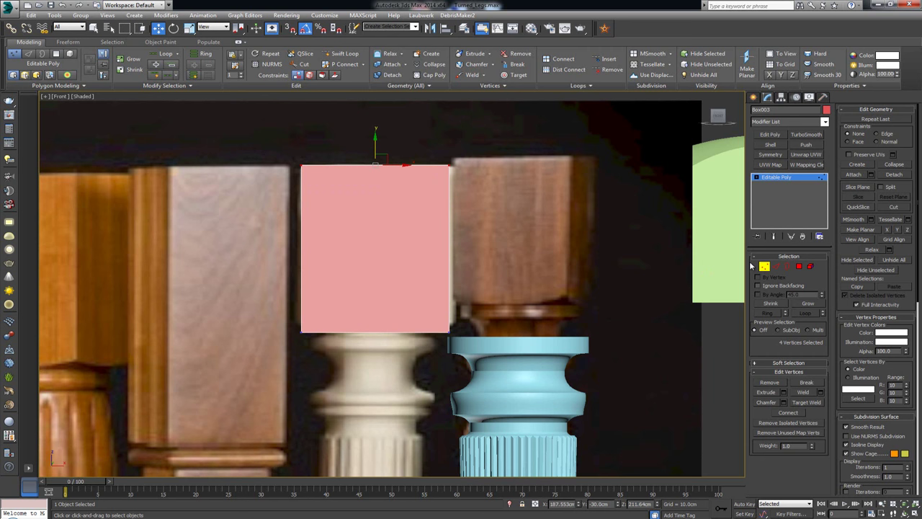
click(764, 266)
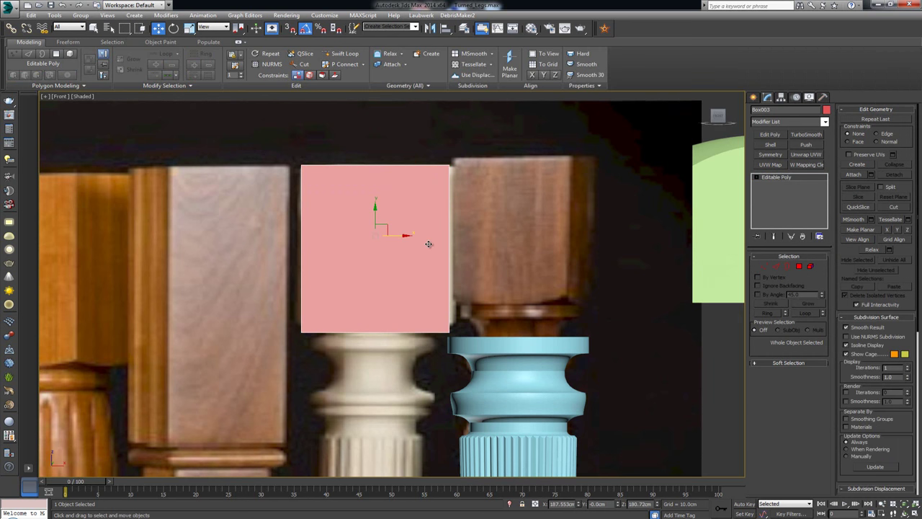
Move the box about 65 cm in the negative X direction so the cream reference block is uncovered.
scroll(425, 242, up, 4)
scroll(410, 216, down, 3)
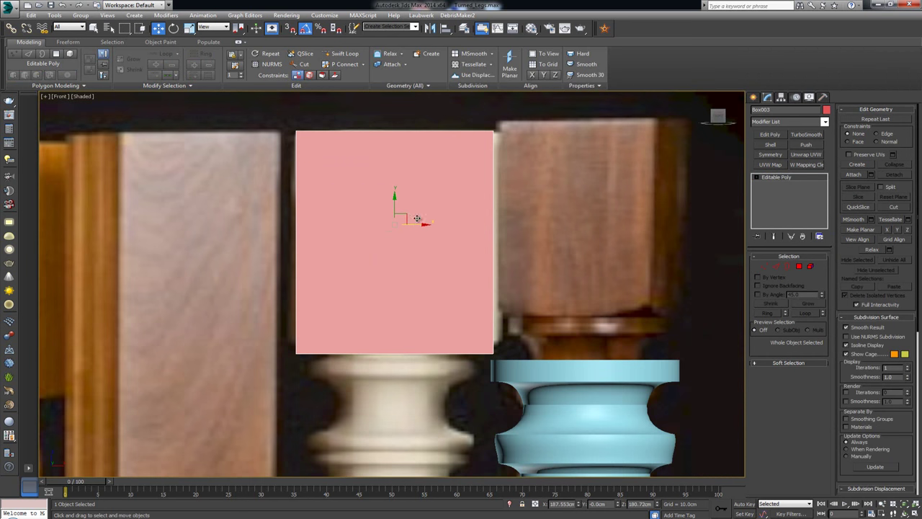
drag(422, 225, 211, 226)
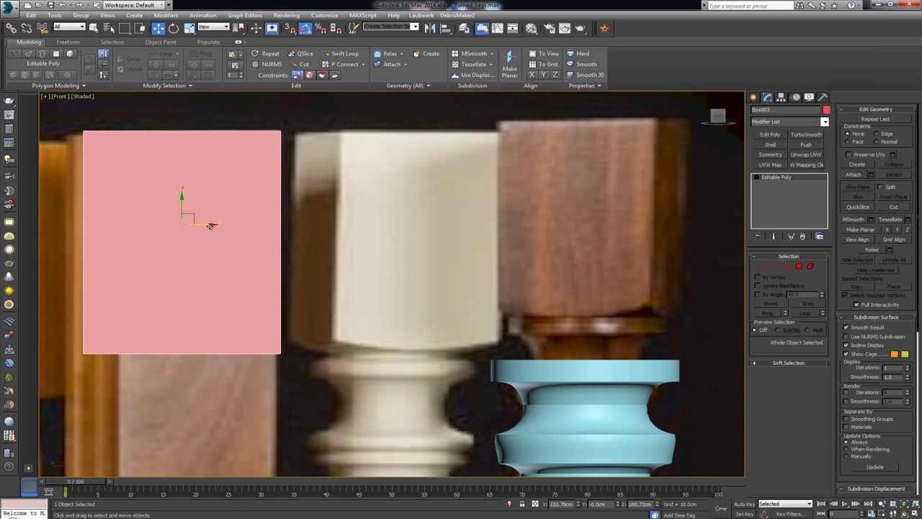
middle_drag(291, 235, 496, 228)
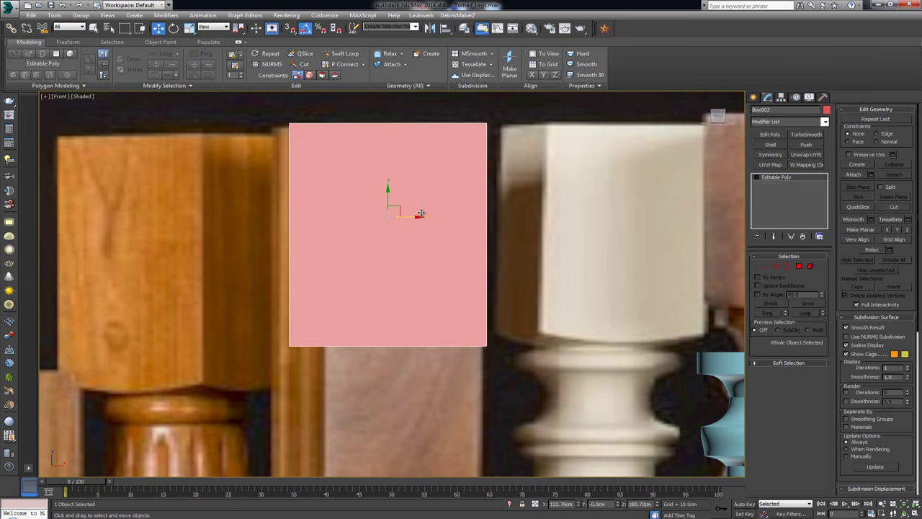
Rotate the box 40 degrees about its vertical axis and check its angle in the Perspective view.
key(e)
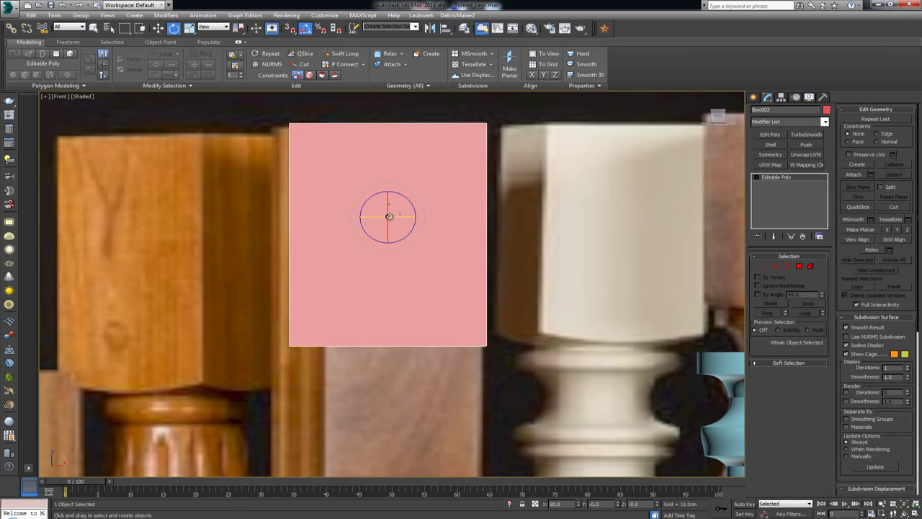
drag(371, 216, 388, 217)
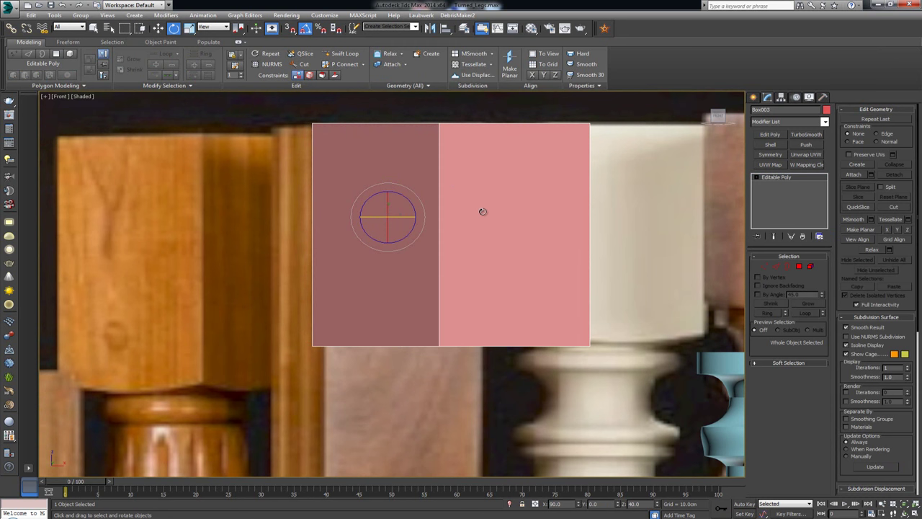
middle_drag(482, 209, 475, 219)
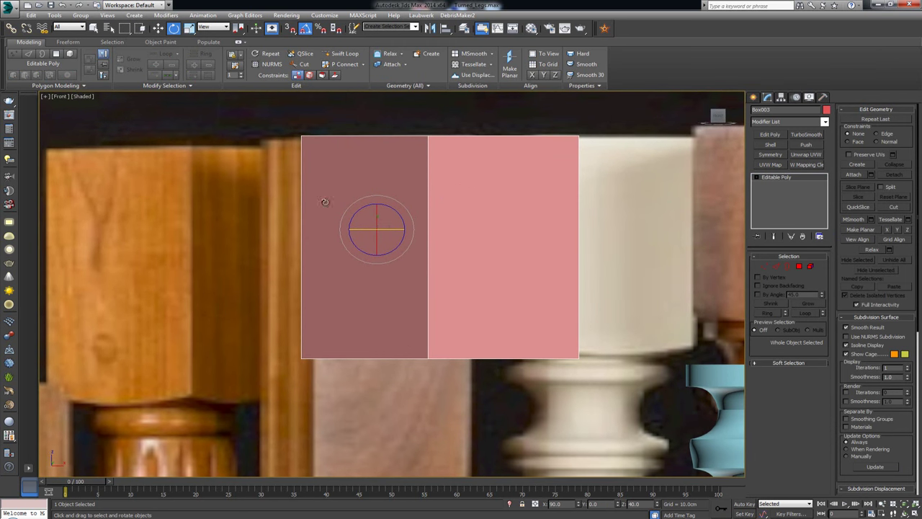
key(alt+w)
alt+middle_drag(513, 304, 594, 339)
middle_drag(516, 359, 561, 343)
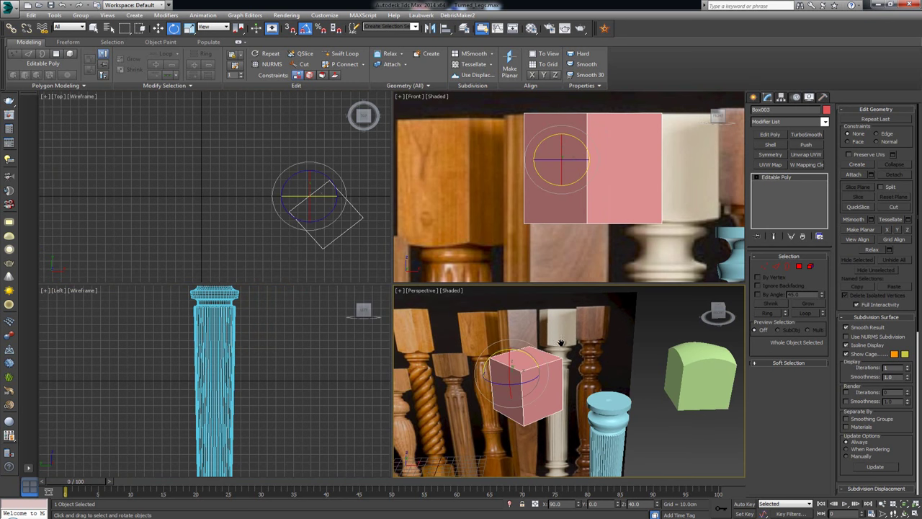
middle_click(549, 180)
key(alt+w)
Draw a closed five-point spline about 17 cm high around the box's lower corner nearest the cream leg, with one slanted side cutting across the corner.
middle_drag(417, 205, 396, 157)
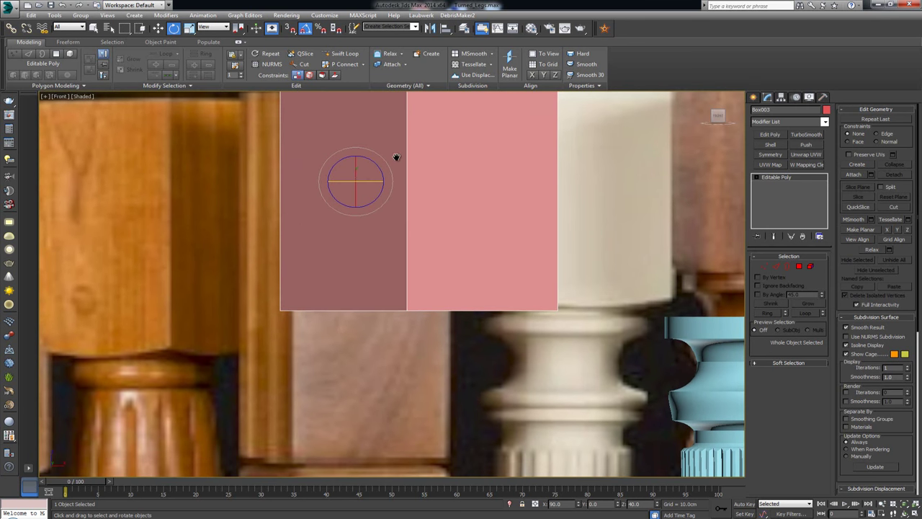
scroll(396, 157, up, 3)
middle_drag(527, 258, 472, 228)
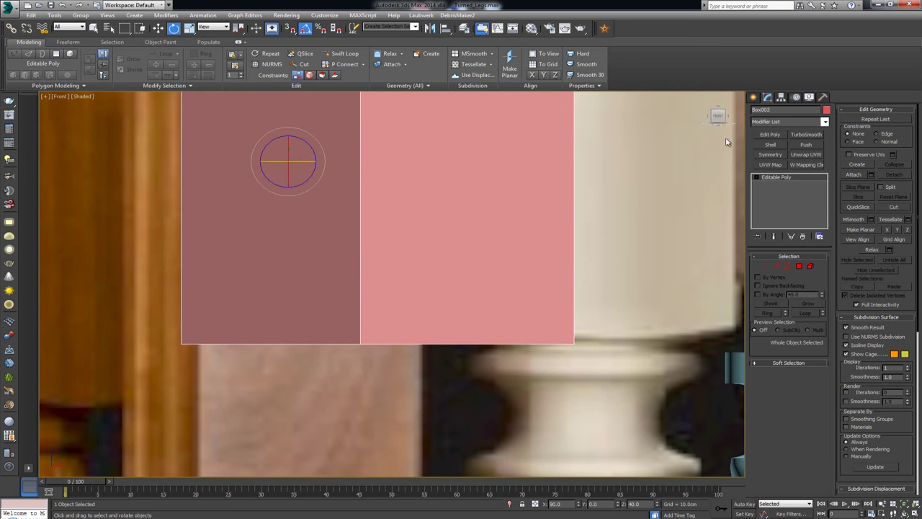
click(755, 98)
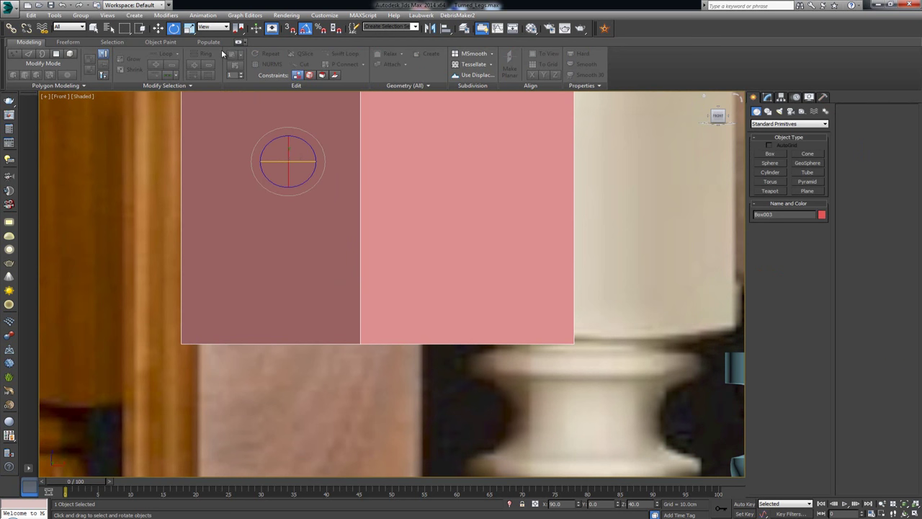
click(239, 41)
click(768, 77)
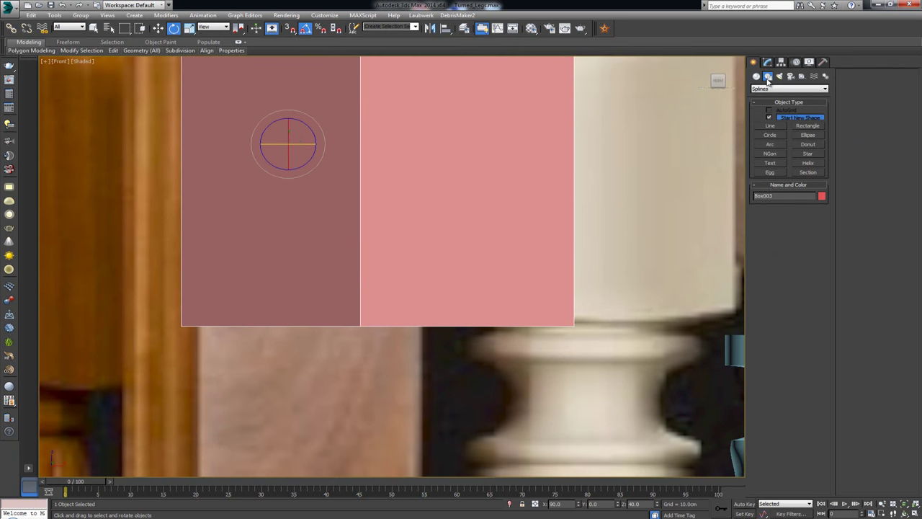
click(774, 126)
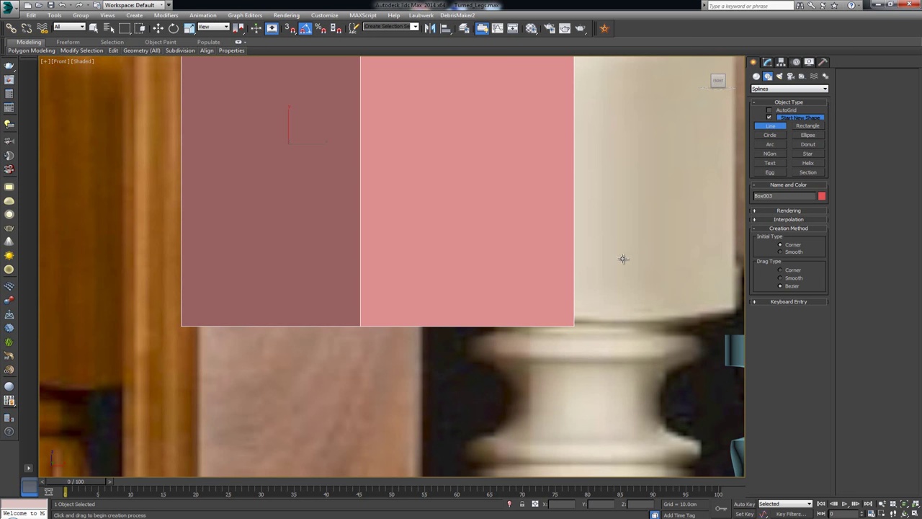
click(581, 286)
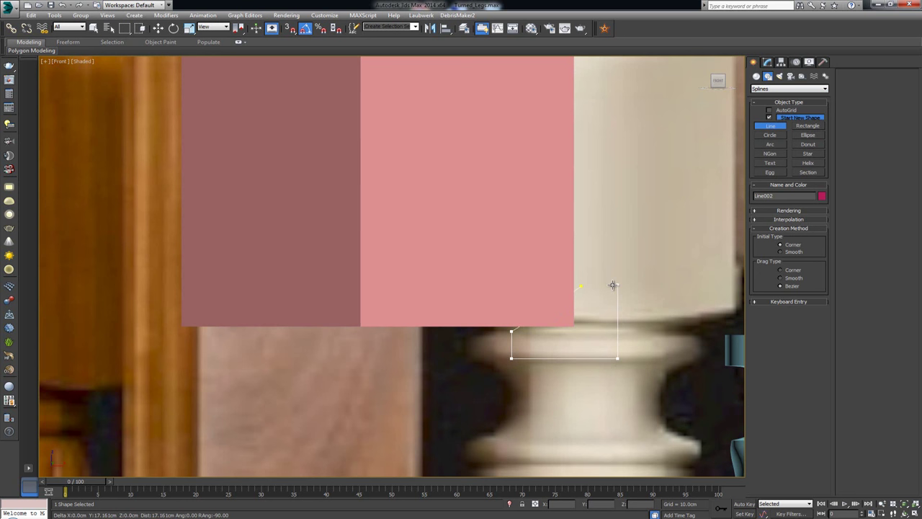
click(613, 285)
click(580, 286)
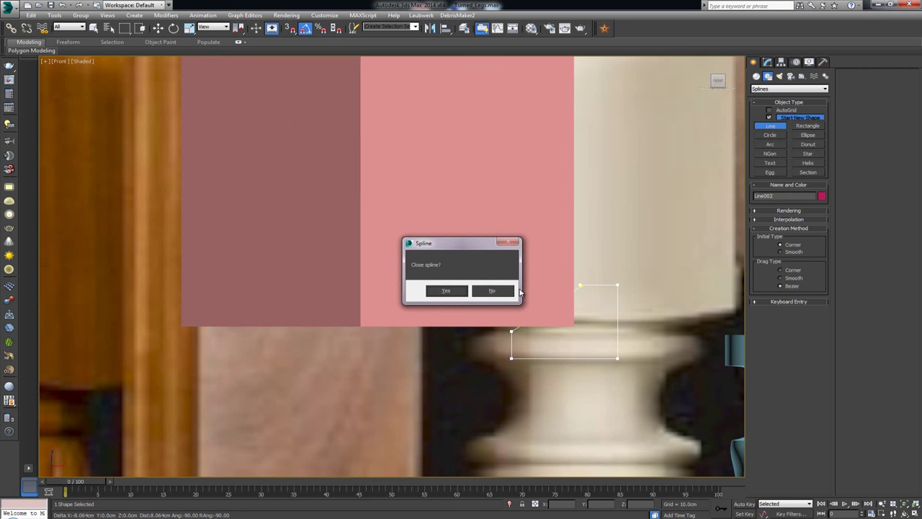
click(446, 290)
Change the two vertices at the ends of the spline's slanted side to Bezier Corner.
key(e)
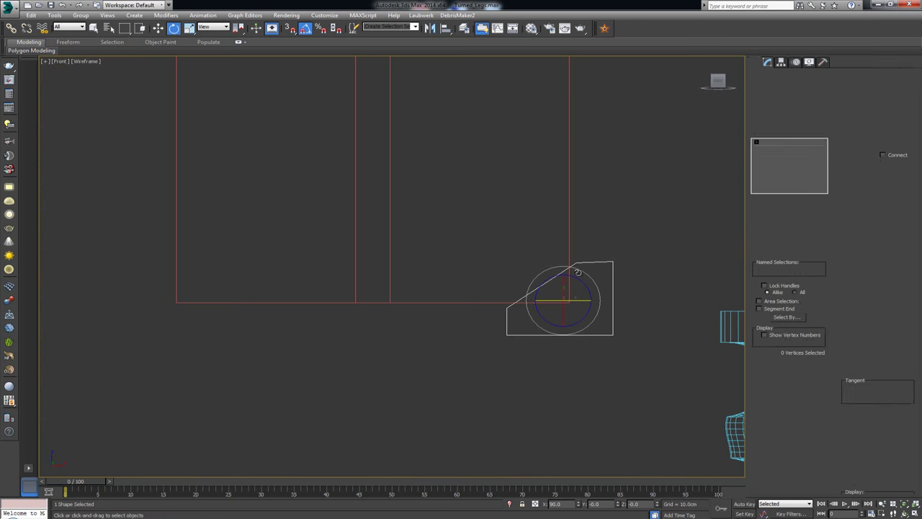
drag(480, 316, 479, 315)
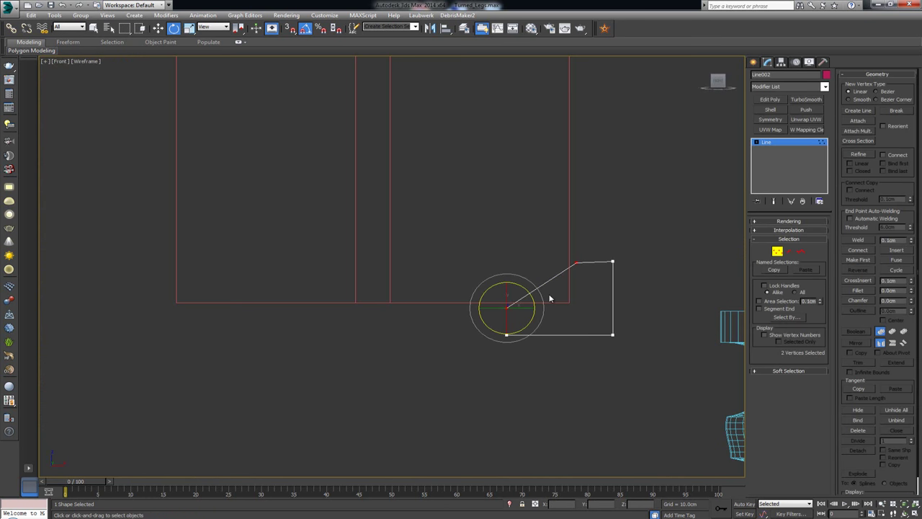
middle_drag(550, 295, 495, 291)
scroll(494, 290, up, 2)
key(w)
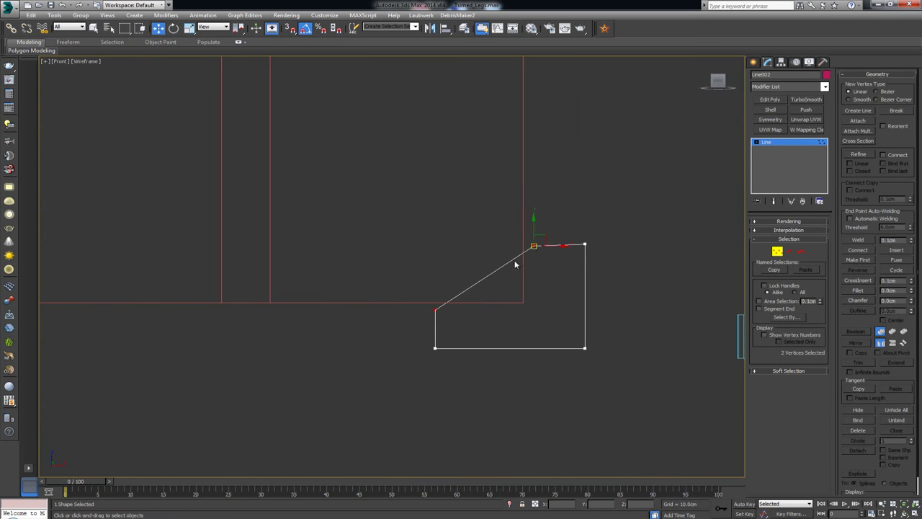
click(435, 310)
right_click(434, 311)
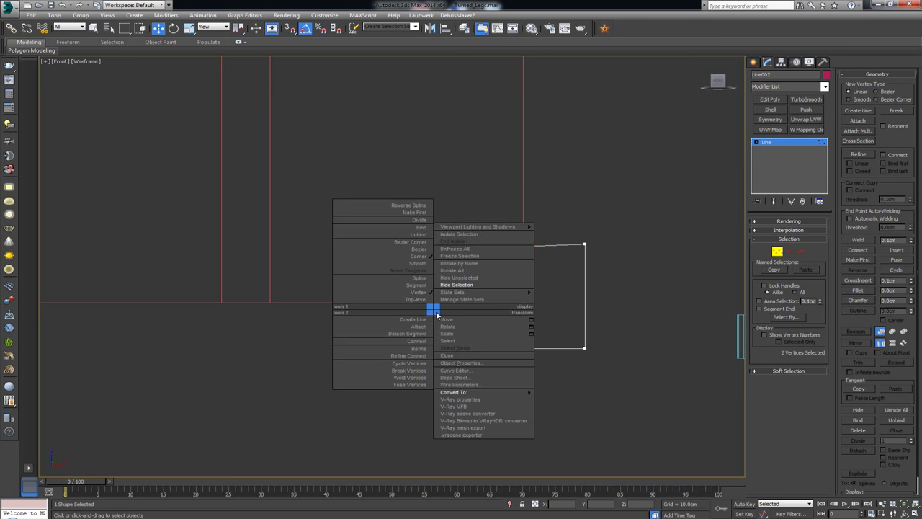
click(403, 243)
Bend the spline's slanted side into a rounded profile, nearly flat at its lower end and steep at its upper end.
scroll(498, 274, up, 2)
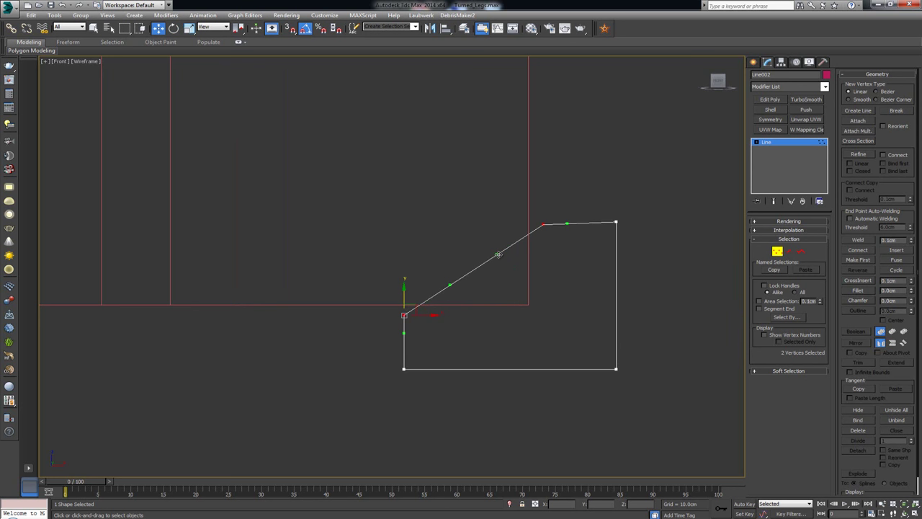
drag(497, 254, 552, 324)
drag(451, 285, 517, 320)
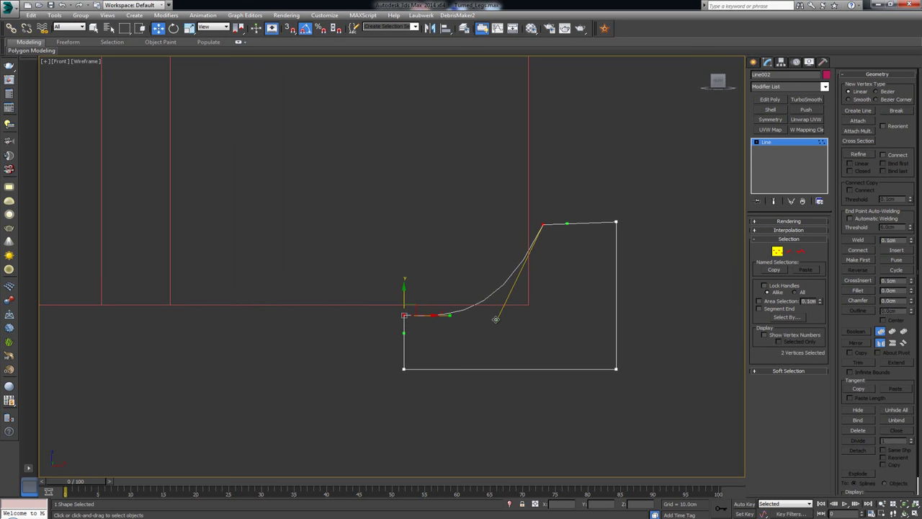
drag(495, 322, 529, 320)
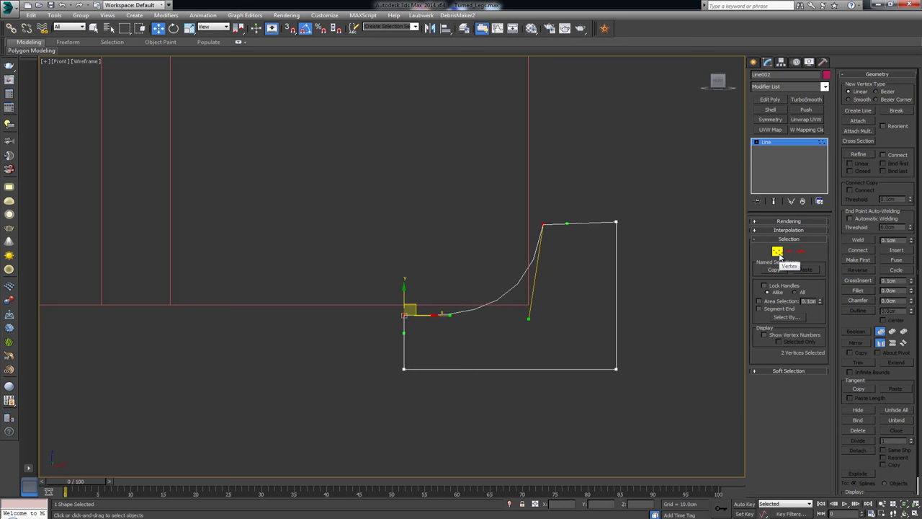
click(779, 254)
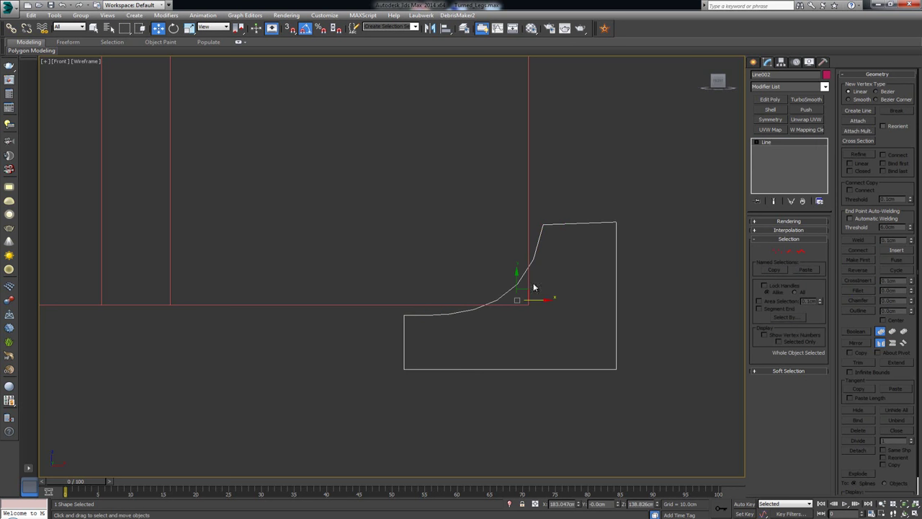
Smooth the profile spline's curve by setting its interpolation steps to 36.
click(791, 230)
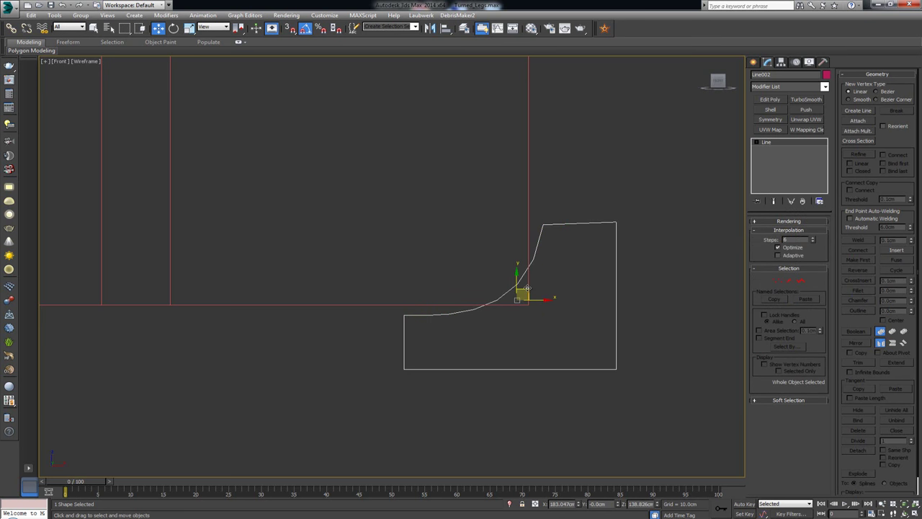
scroll(534, 285, up, 2)
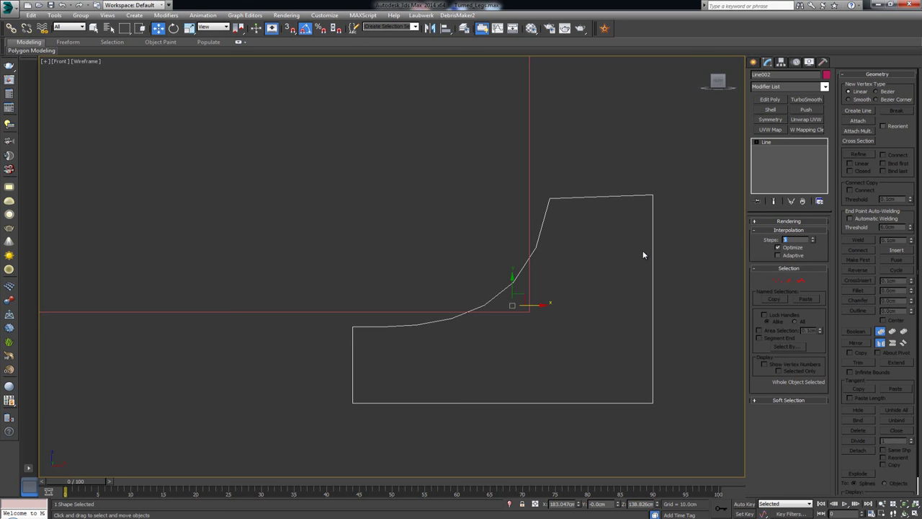
key(Return)
middle_drag(433, 236, 449, 233)
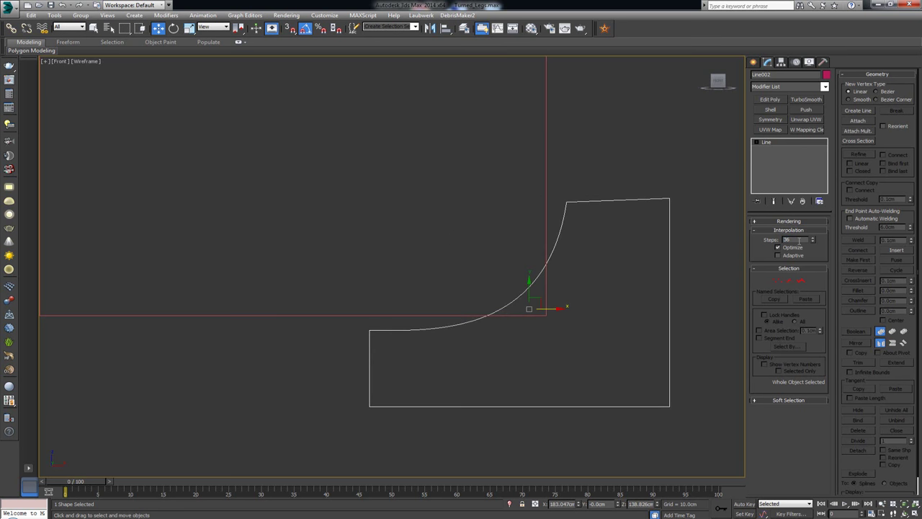
scroll(566, 249, down, 2)
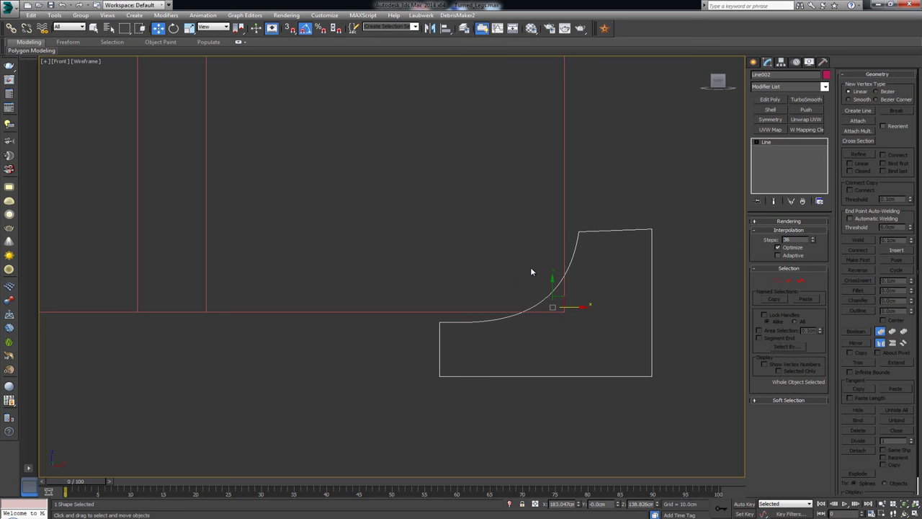
Rotate the box a further 5 degrees about its vertical axis, to 45 degrees.
middle_drag(448, 269, 541, 282)
scroll(561, 312, down, 4)
middle_drag(486, 227, 484, 337)
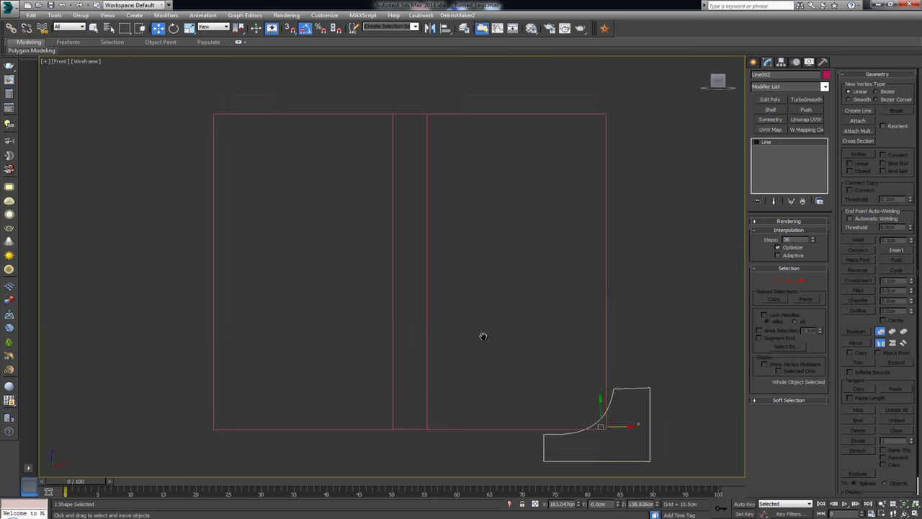
scroll(482, 337, down, 2)
click(440, 320)
middle_drag(441, 298, 442, 257)
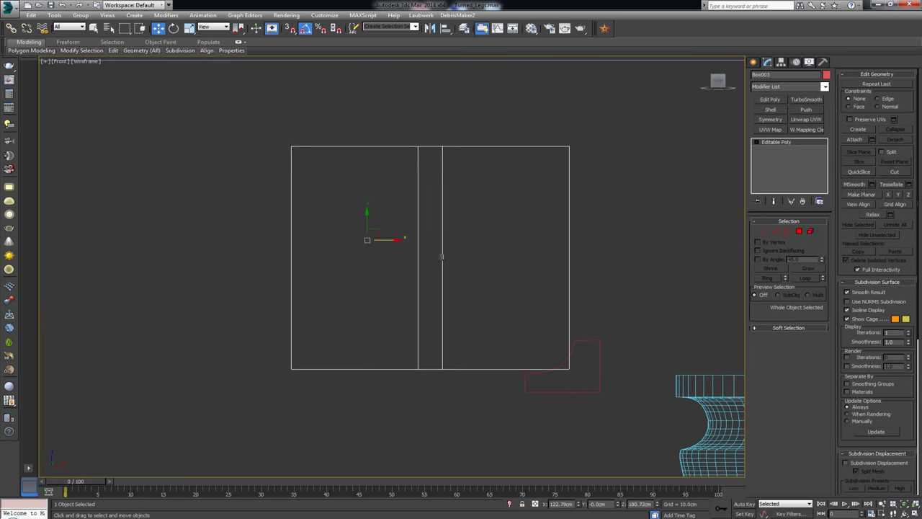
key(e)
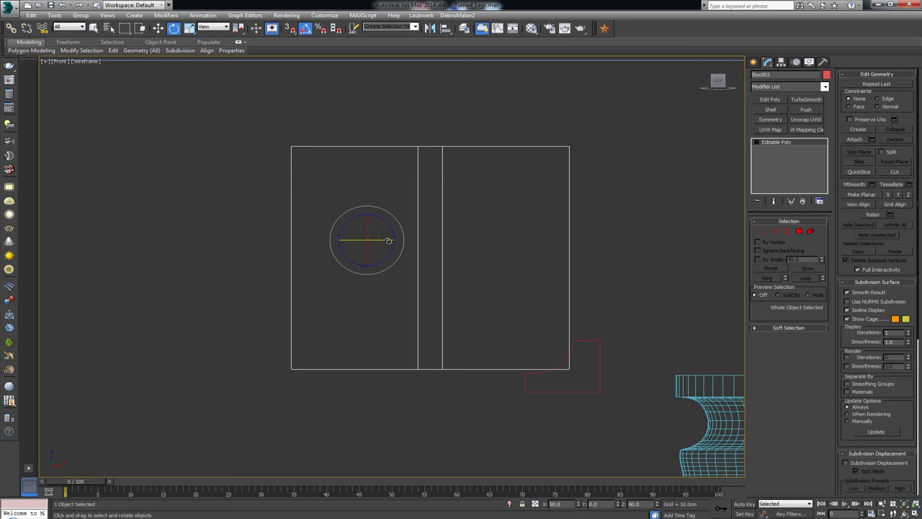
drag(383, 241, 385, 242)
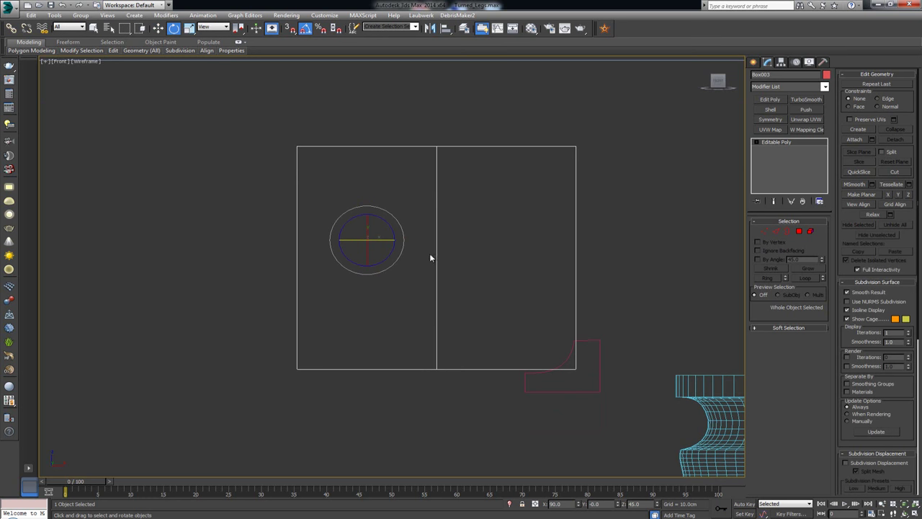
key(w)
Move only the profile spline's pivot up and inward under the box's middle, to about X 153 cm and Z 148 cm.
middle_drag(447, 361, 428, 324)
scroll(428, 323, up, 2)
click(643, 322)
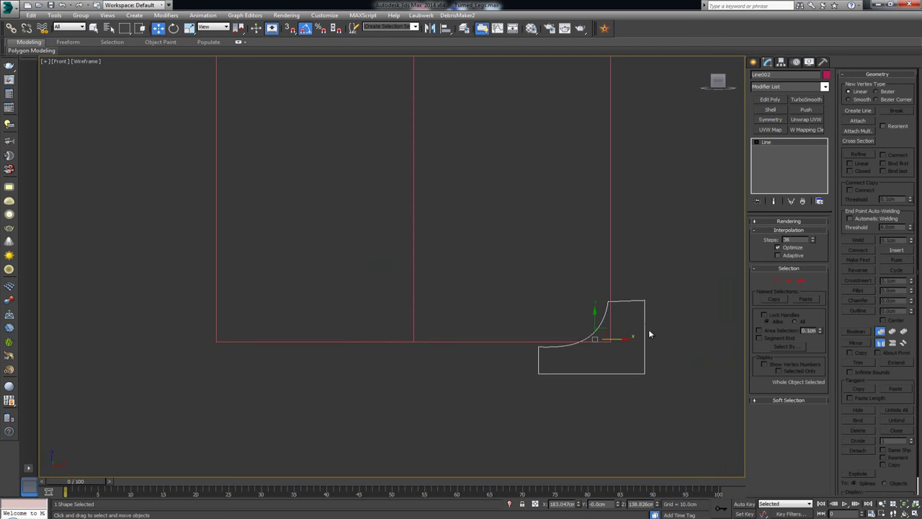
click(781, 63)
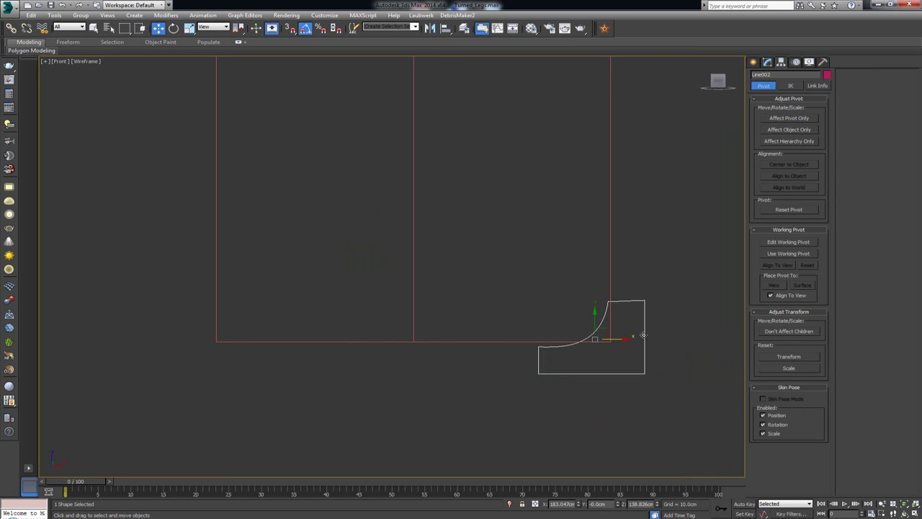
click(790, 118)
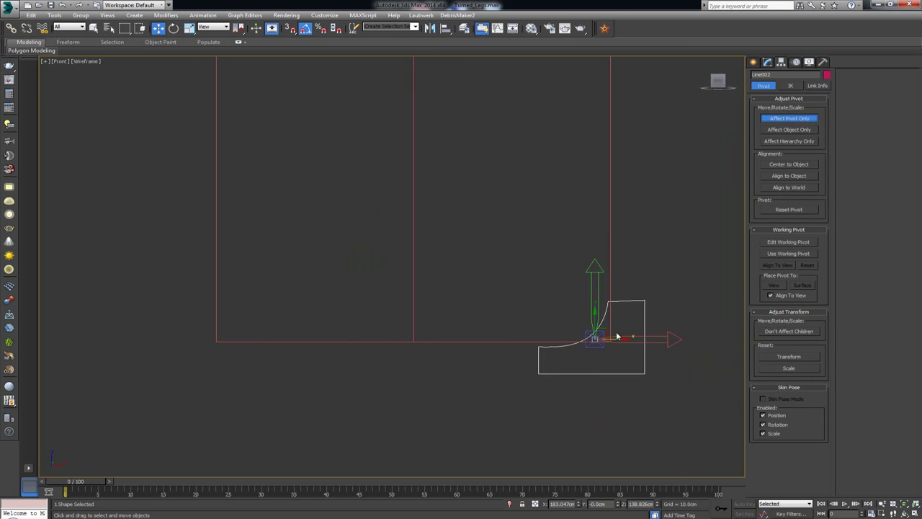
drag(602, 333, 461, 291)
Try to snap the spline's pivot to the box's front lower corner vertex, and undo the move.
scroll(464, 291, up, 2)
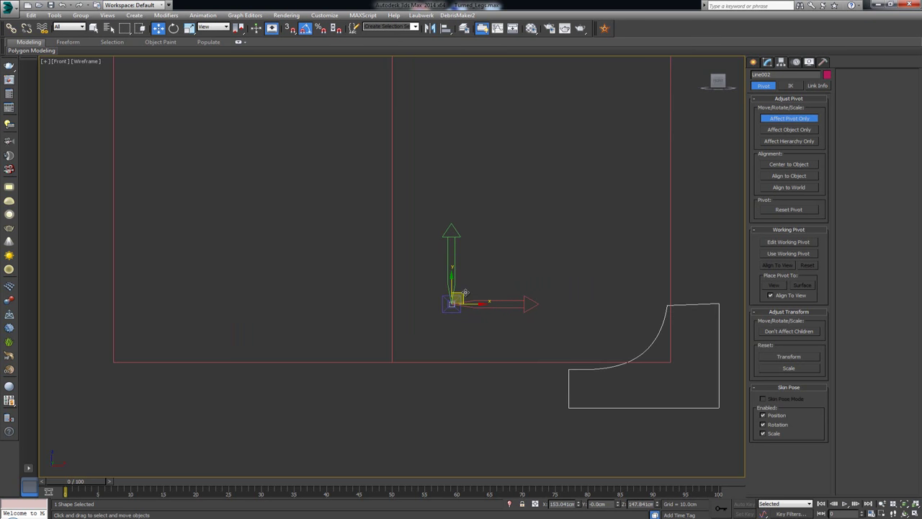
key(s)
drag(456, 299, 391, 361)
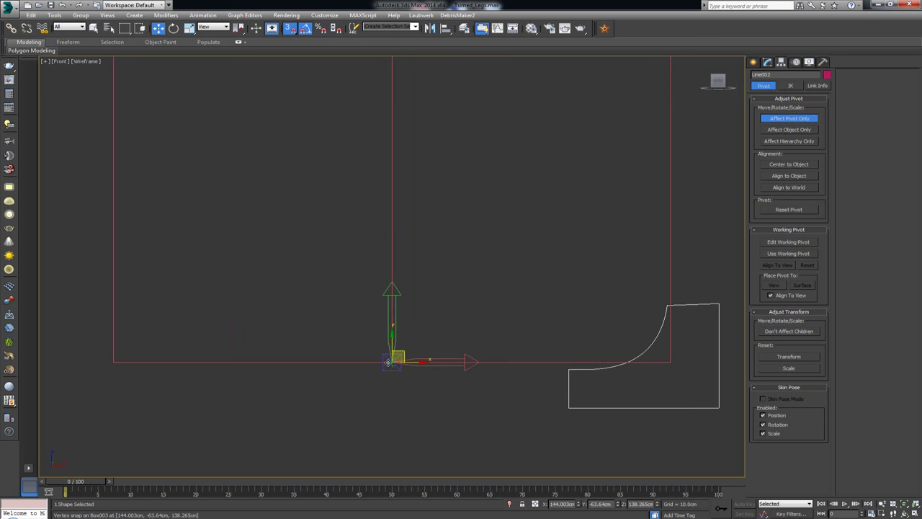
key(s)
key(s)
key(s)
scroll(424, 348, down, 3)
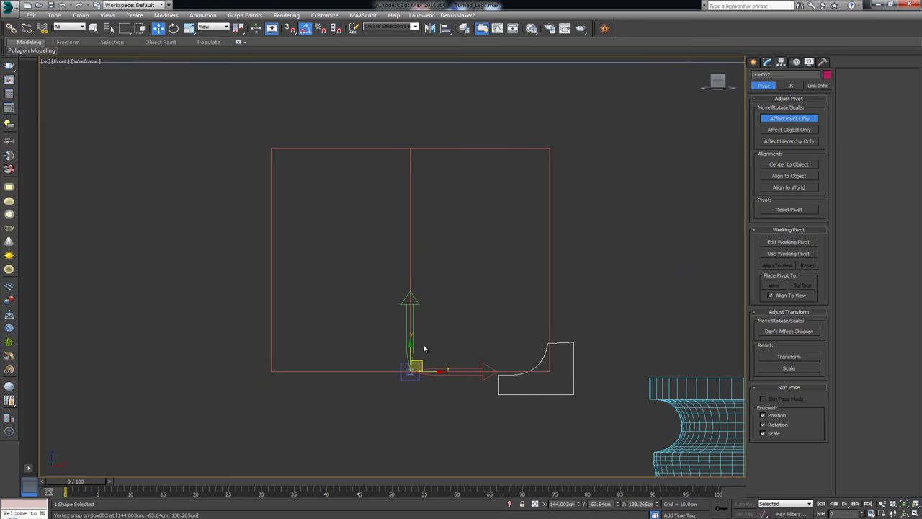
click(795, 120)
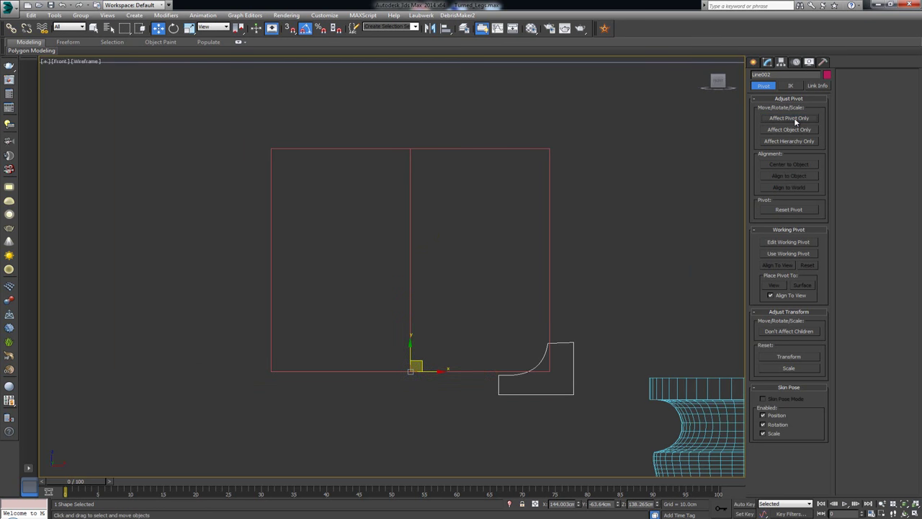
key(alt+w)
alt+middle_drag(546, 384, 548, 326)
key(ctrl+z)
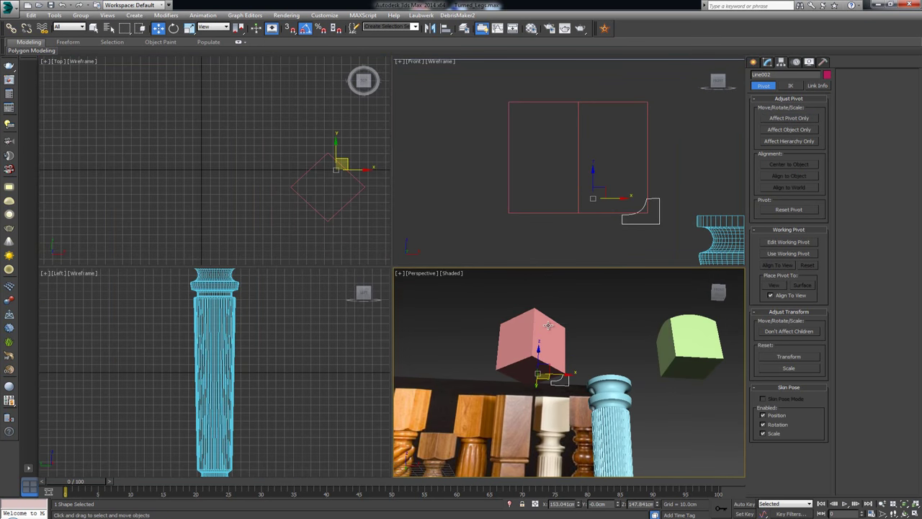
scroll(606, 206, up, 3)
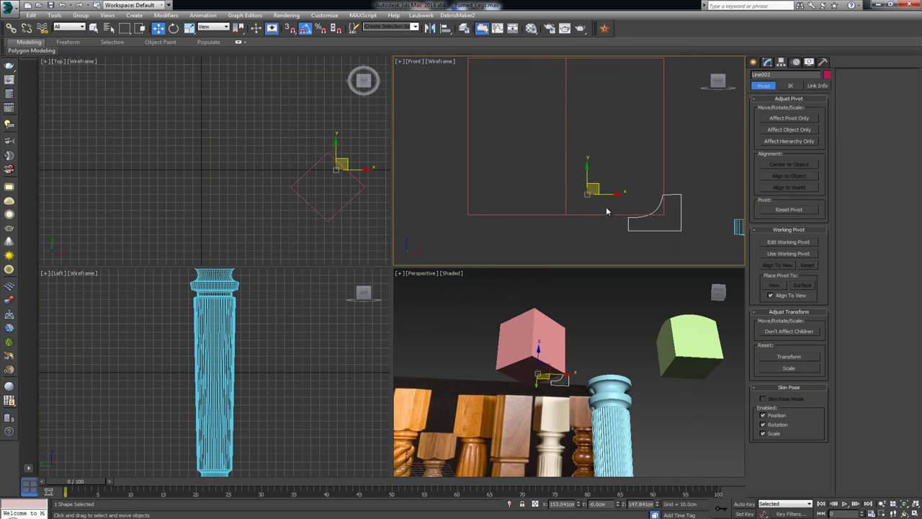
key(s)
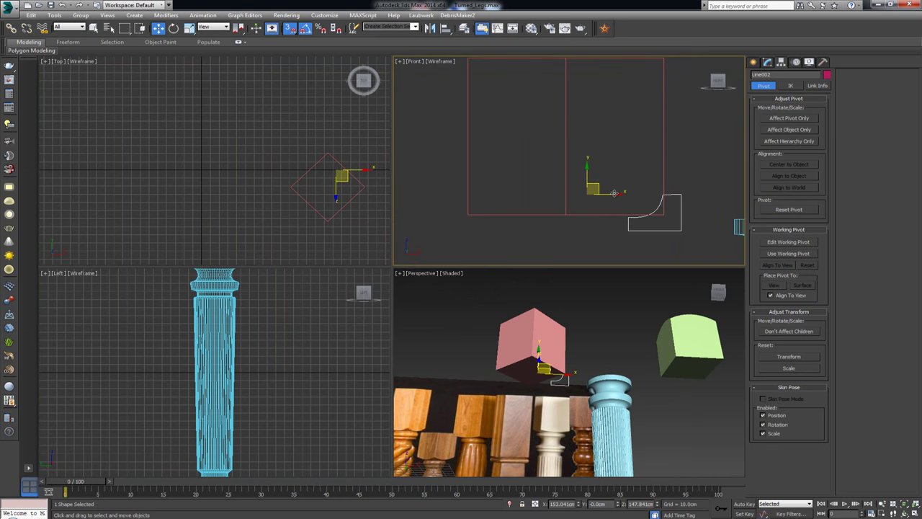
drag(612, 194, 591, 194)
key(ctrl+z)
Move only the spline's pivot along X onto the box's vertical centre edge, at X 144 cm.
click(789, 119)
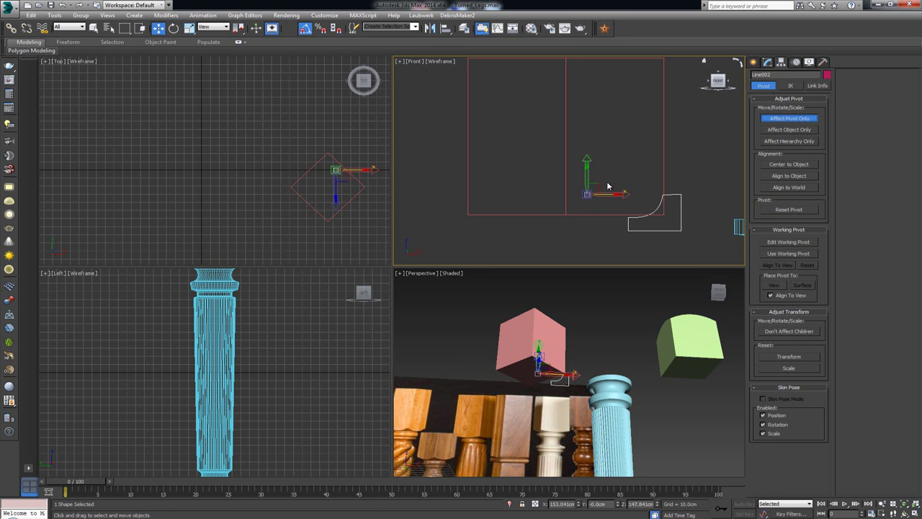
drag(609, 194, 523, 194)
scroll(587, 195, up, 4)
scroll(524, 194, down, 3)
scroll(568, 199, down, 2)
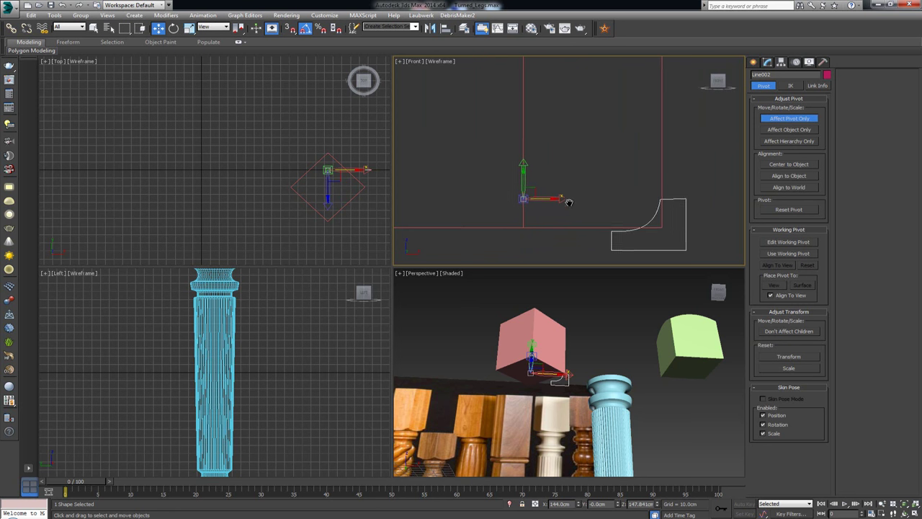
click(787, 118)
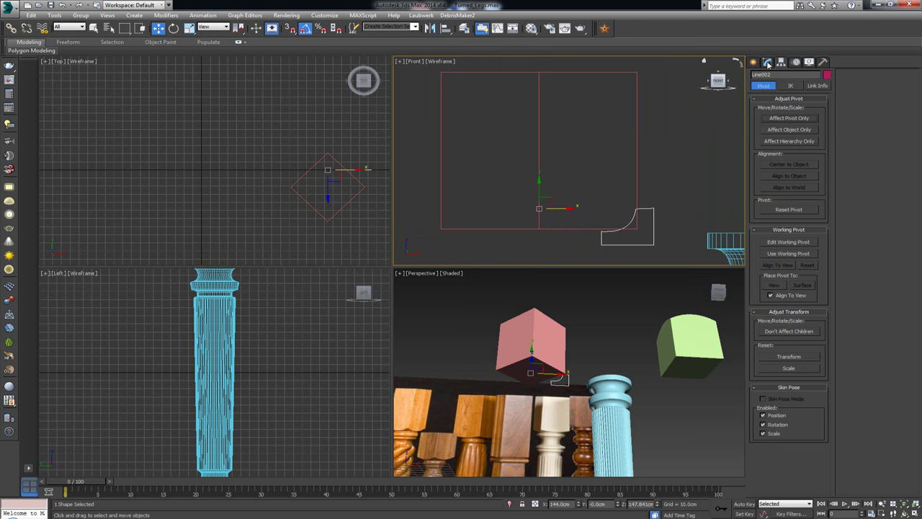
Add a Lathe modifier to the profile spline to revolve it 360 degrees into a ring.
click(768, 63)
click(774, 86)
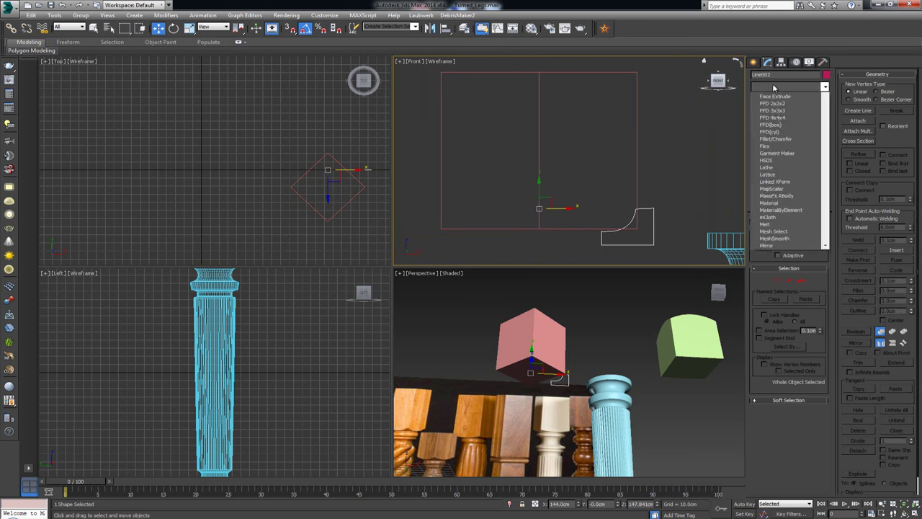
key(l)
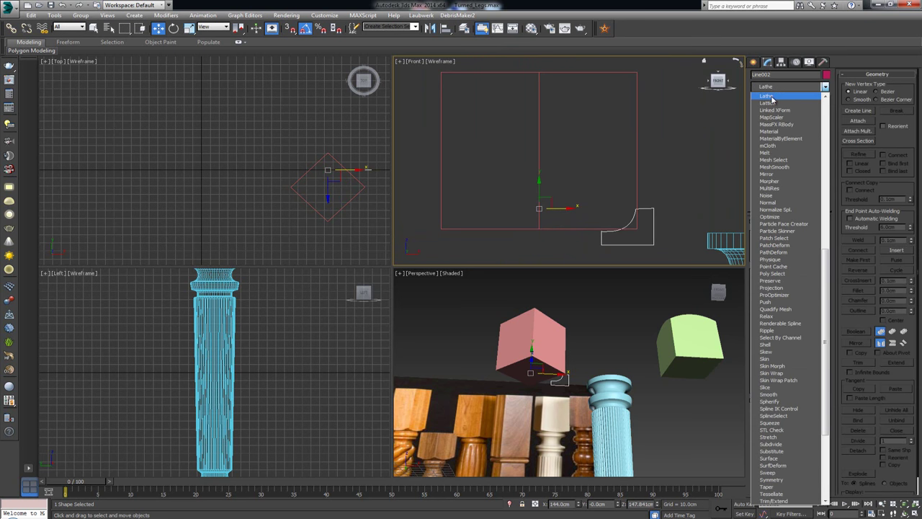
click(770, 99)
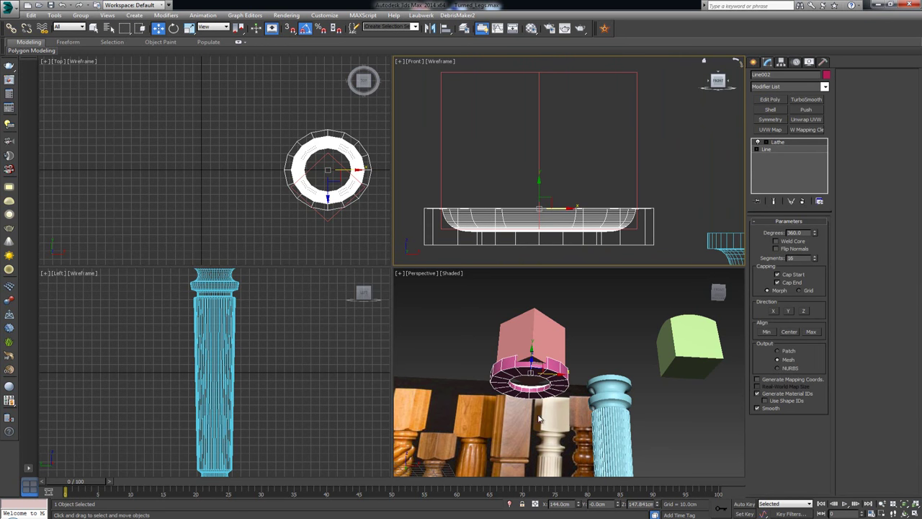
Align the lathed ring to the box centre to centre in X and Y only, leaving out the Z position.
right_click(526, 372)
key(alt+w)
alt+middle_drag(448, 268, 527, 330)
alt+middle_drag(473, 334, 427, 327)
alt+middle_drag(375, 281, 397, 268)
scroll(393, 268, up, 3)
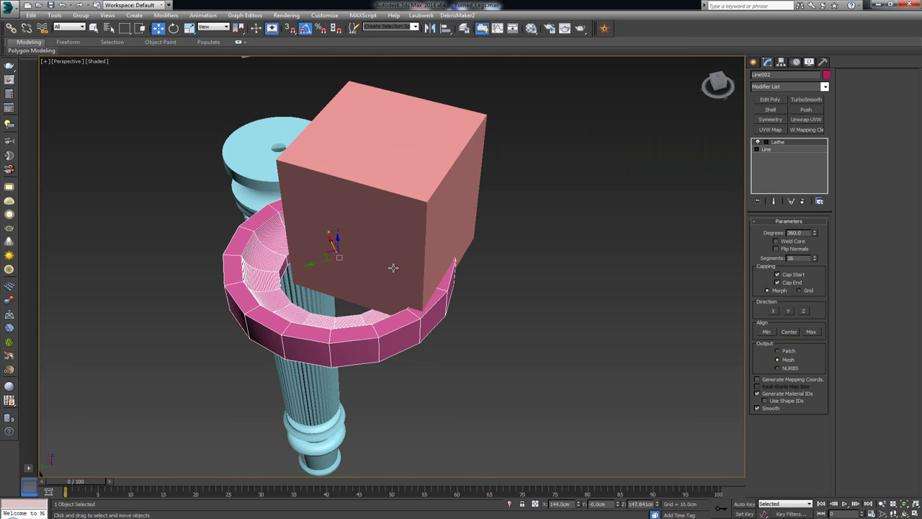
alt+middle_drag(411, 210, 343, 240)
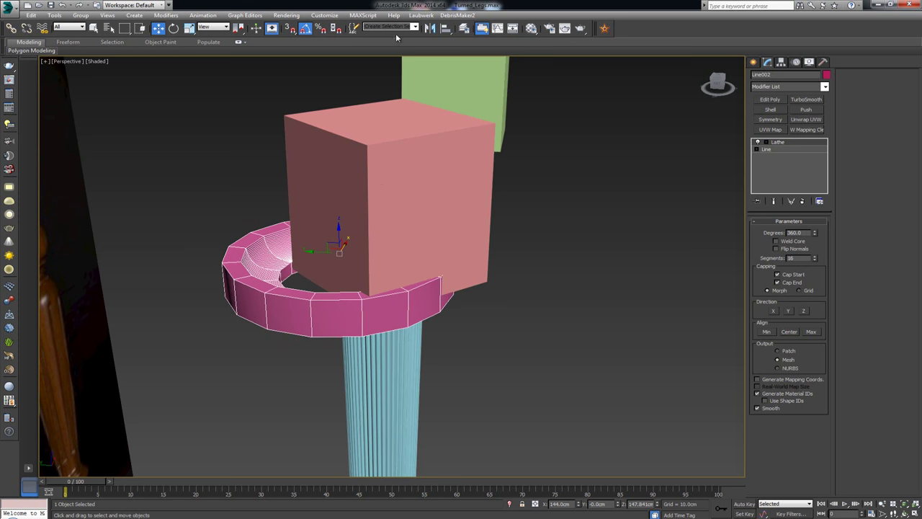
click(448, 29)
click(388, 163)
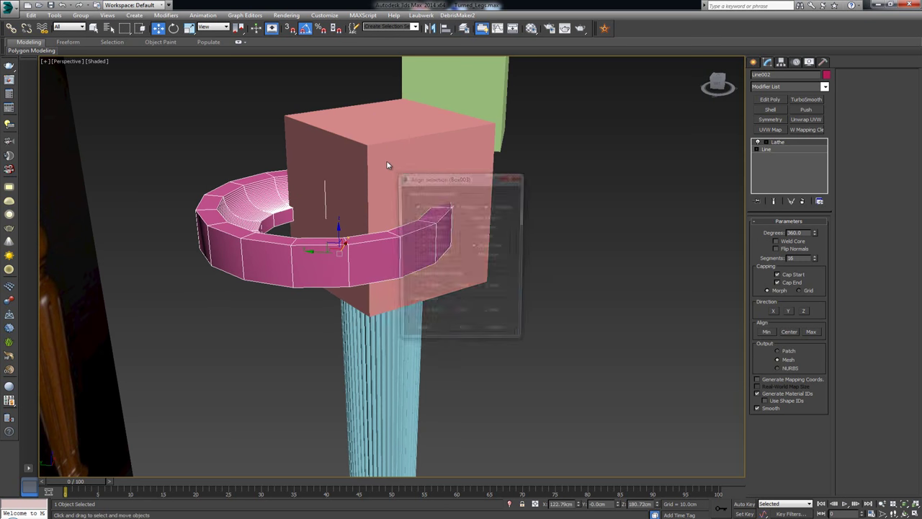
click(433, 240)
click(486, 237)
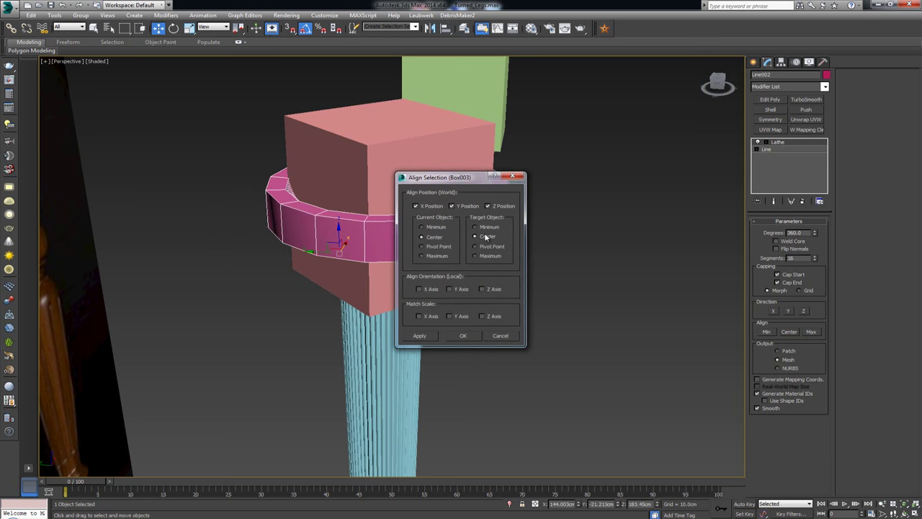
click(489, 206)
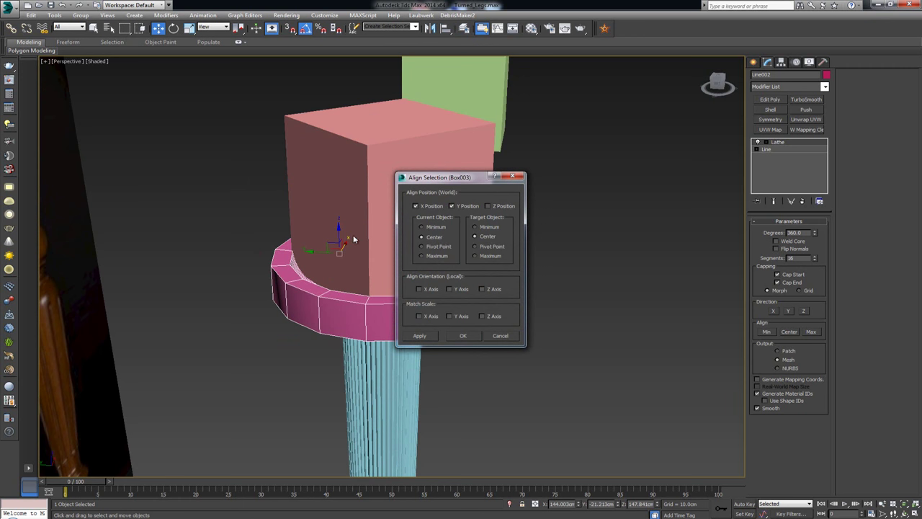
click(457, 339)
Set the ring's Lathe segments to 64.
mouse_move(475, 271)
alt+middle_down()
mouse_move(419, 254)
mouse_move(421, 201)
mouse_move(426, 298)
mouse_move(466, 269)
alt+middle_up()
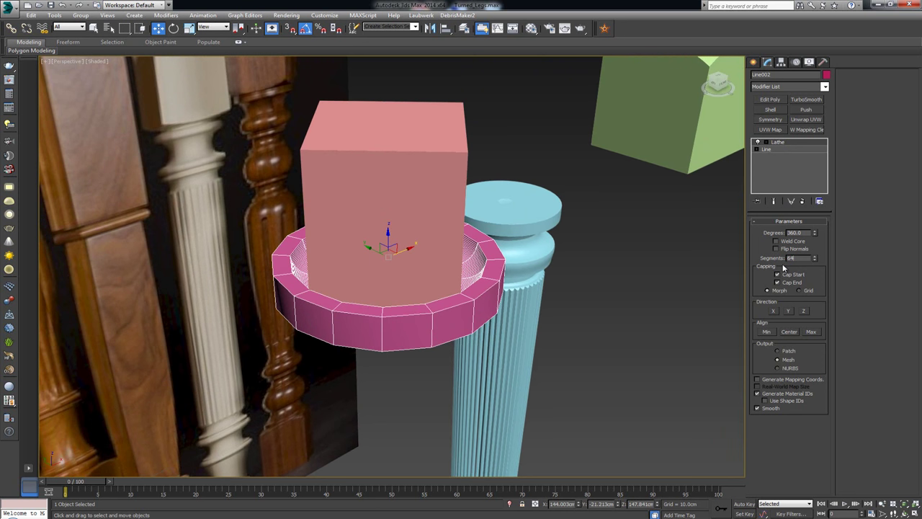
text(64)
key(Return)
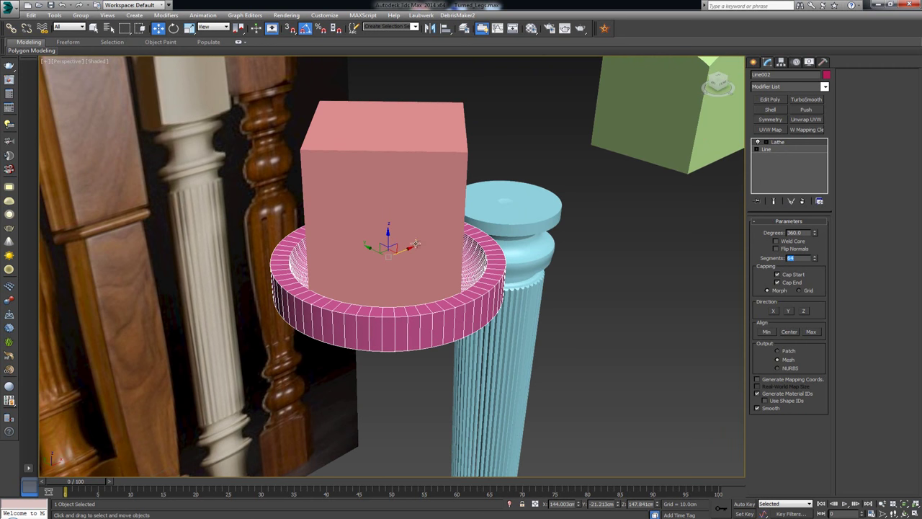
Start a ProBoolean subtraction with the box as the base object.
alt+middle_drag(548, 232, 519, 225)
click(432, 206)
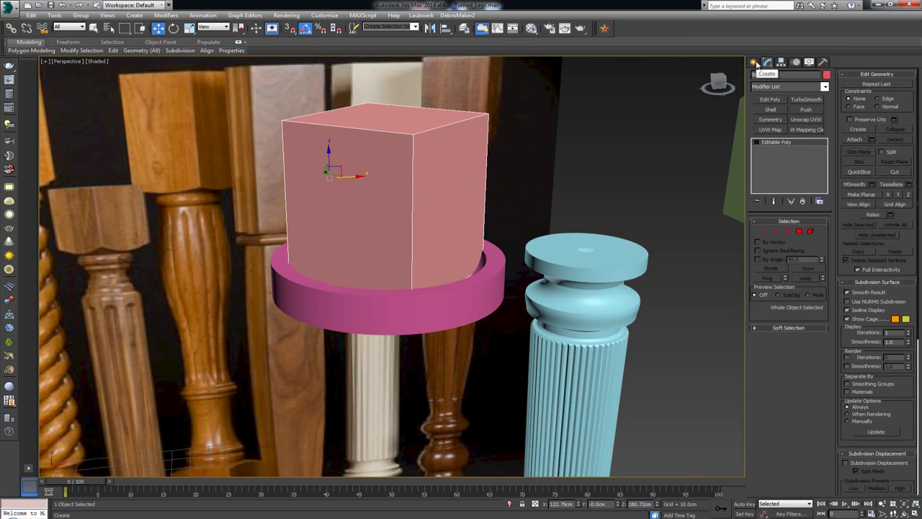
click(755, 62)
click(770, 89)
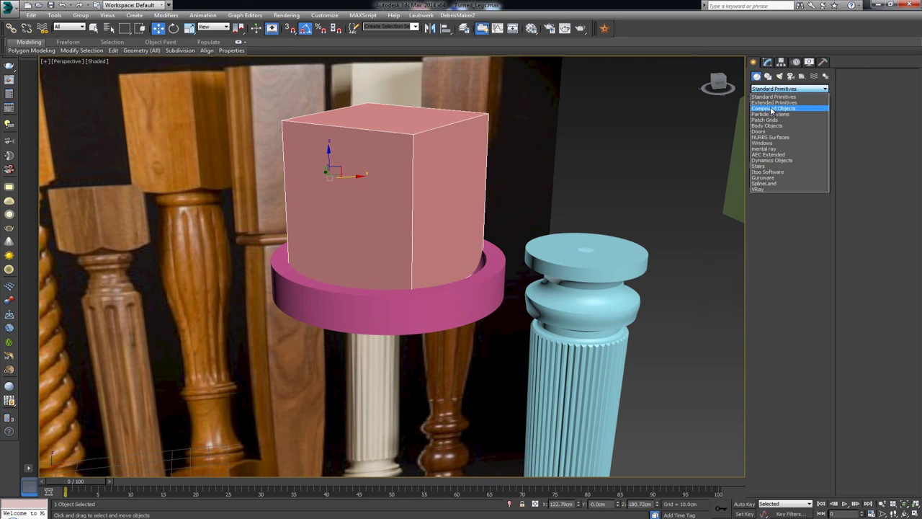
click(771, 109)
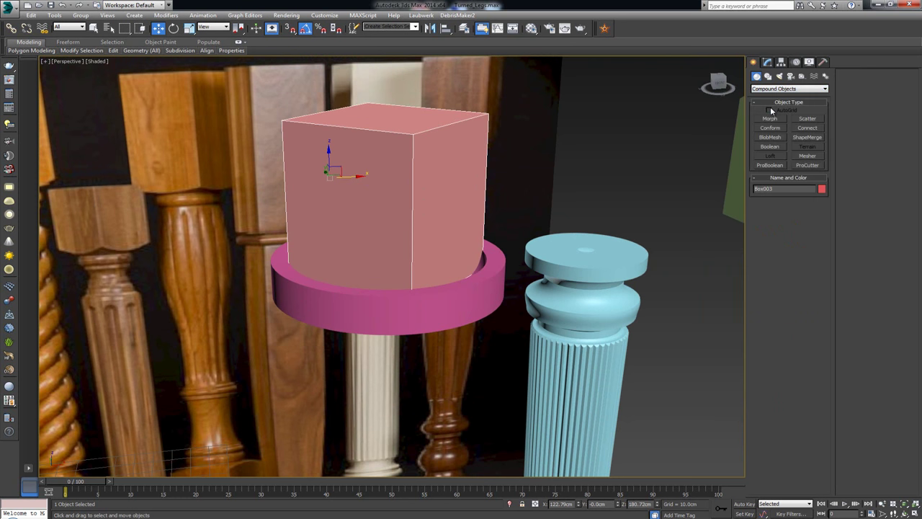
click(769, 165)
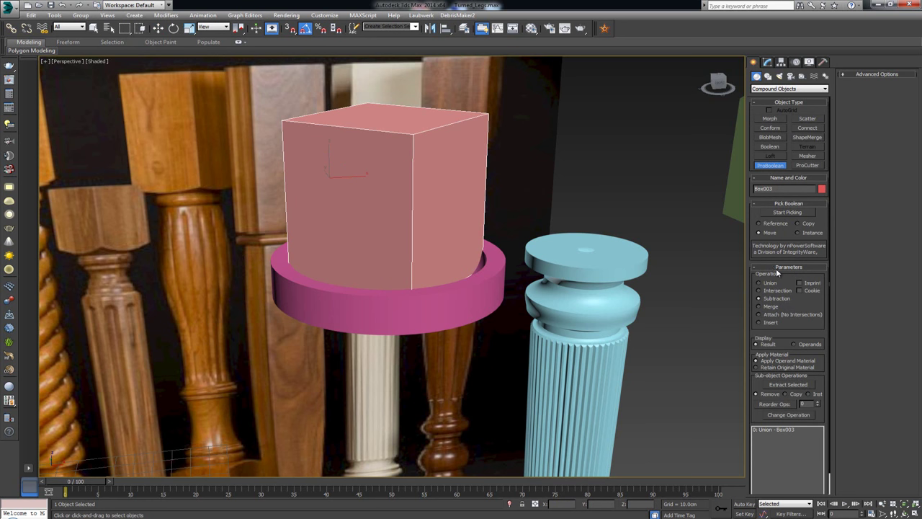
Try subtracting the lathed ring from the box's lower end, and undo the subtraction.
click(800, 212)
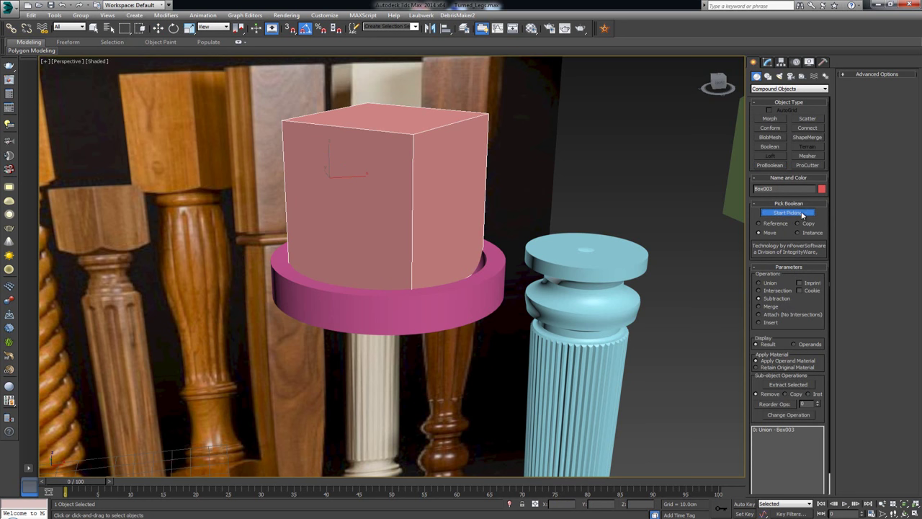
click(499, 280)
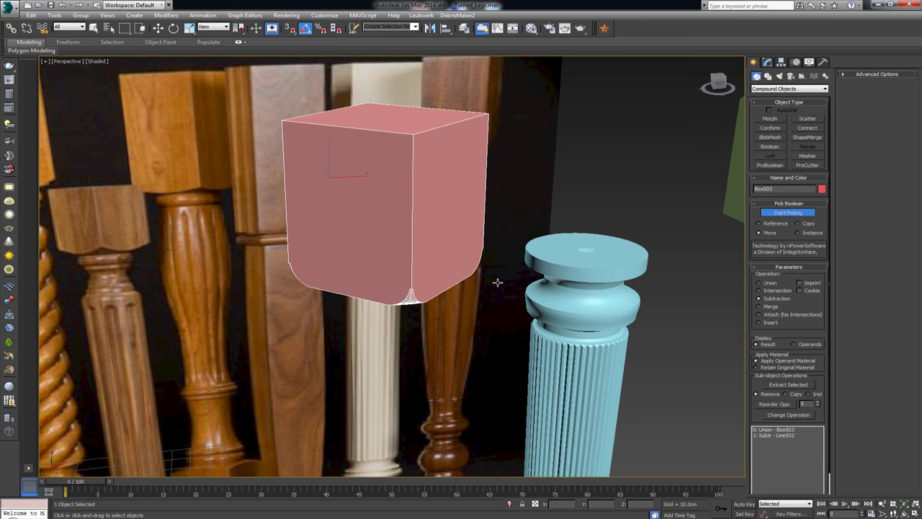
alt+middle_drag(499, 280, 456, 264)
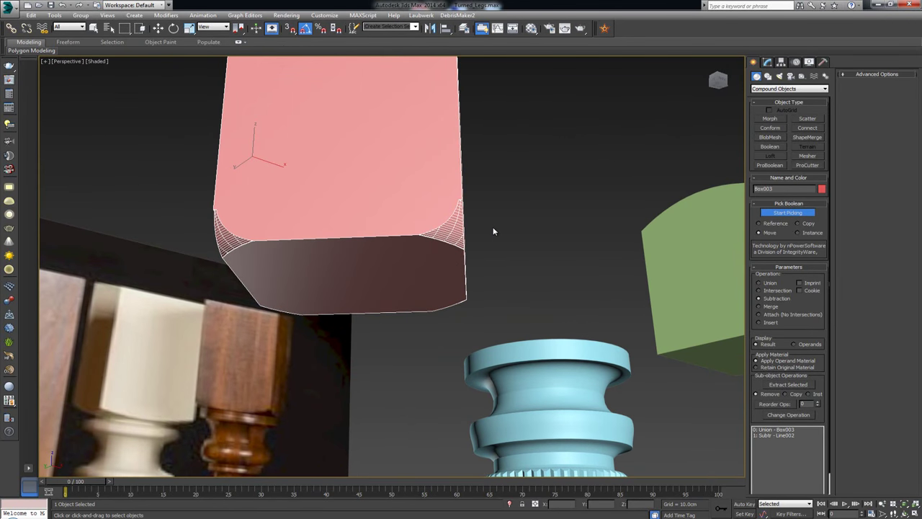
key(w)
key(ctrl+z)
alt+middle_drag(468, 191, 466, 221)
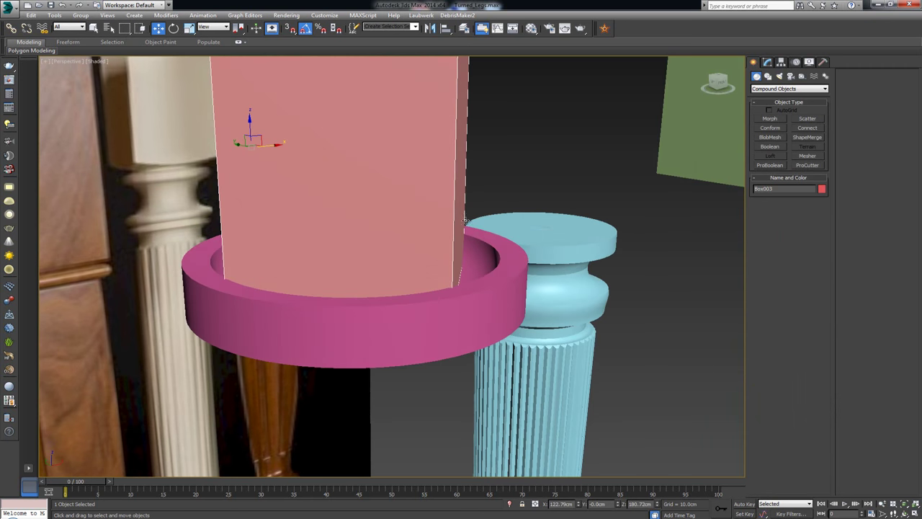
Edit the ring's profile spline in the Front view, moving its two inner vertices horizontally toward the box's centre.
click(489, 256)
key(alt+w)
middle_click(536, 186)
key(alt+w)
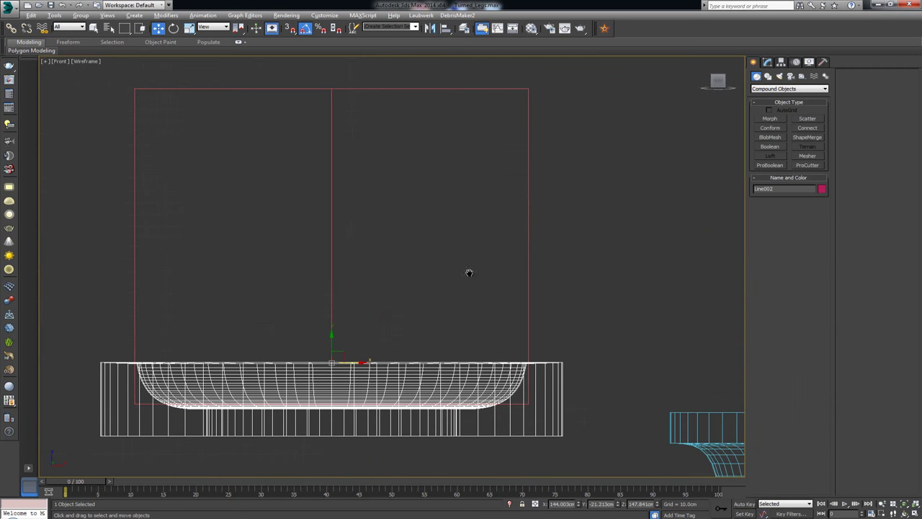
middle_drag(469, 272, 483, 184)
scroll(483, 184, up, 3)
click(768, 63)
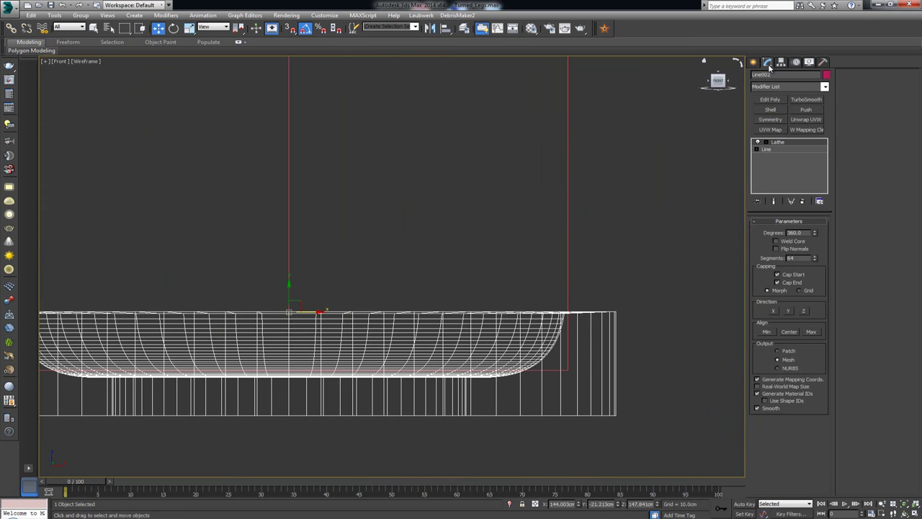
click(766, 150)
key(1)
click(566, 313)
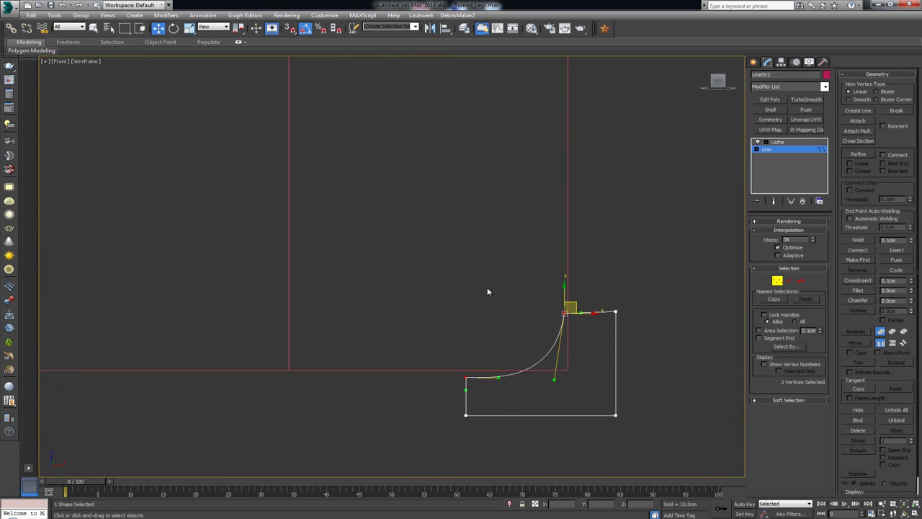
drag(429, 317, 510, 447)
drag(492, 377, 410, 375)
Raise the profile's two upper vertices along the box side and shift its outer and upper vertices slightly outward.
drag(667, 364, 666, 363)
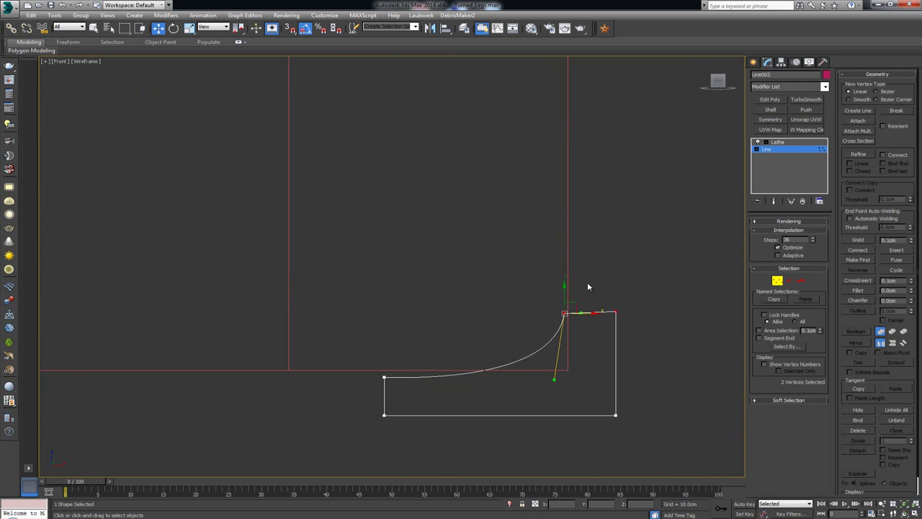
drag(616, 288, 650, 234)
right_click(650, 234)
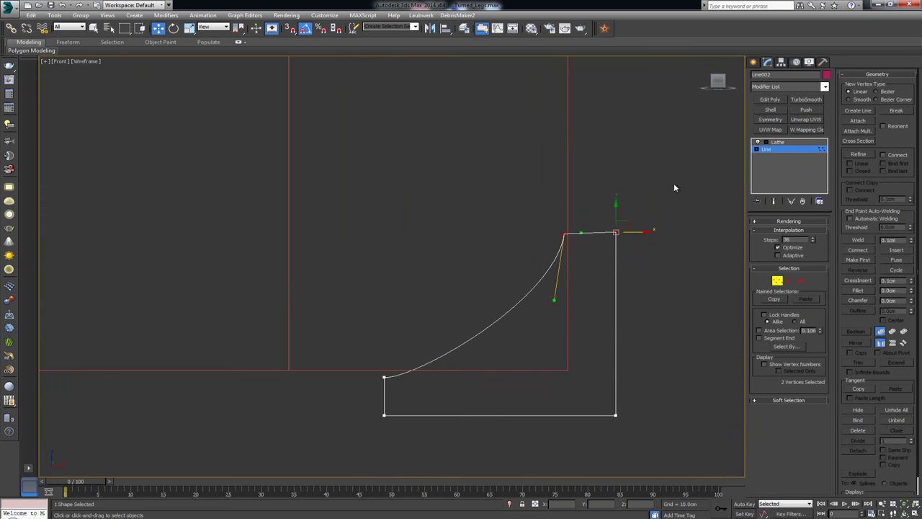
drag(531, 467, 531, 465)
drag(634, 414, 646, 414)
middle_drag(430, 315, 448, 320)
scroll(446, 320, down, 3)
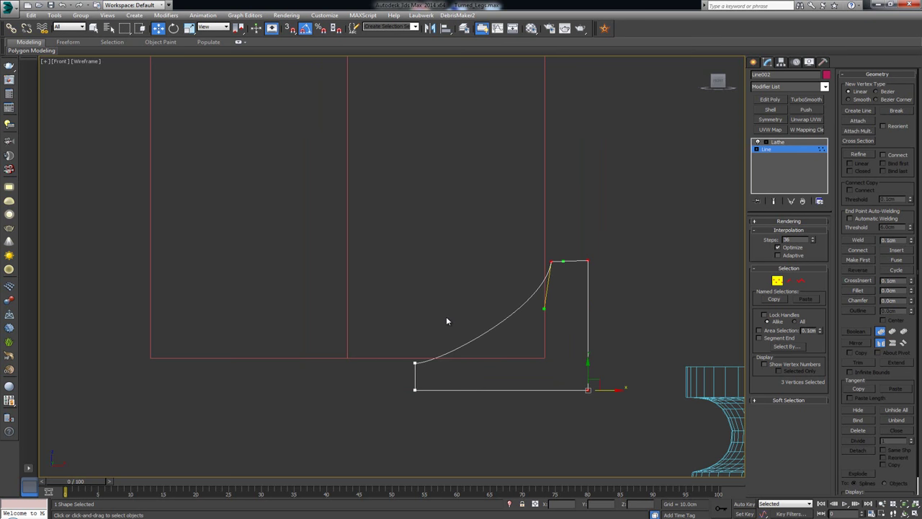
middle_drag(461, 364, 457, 331)
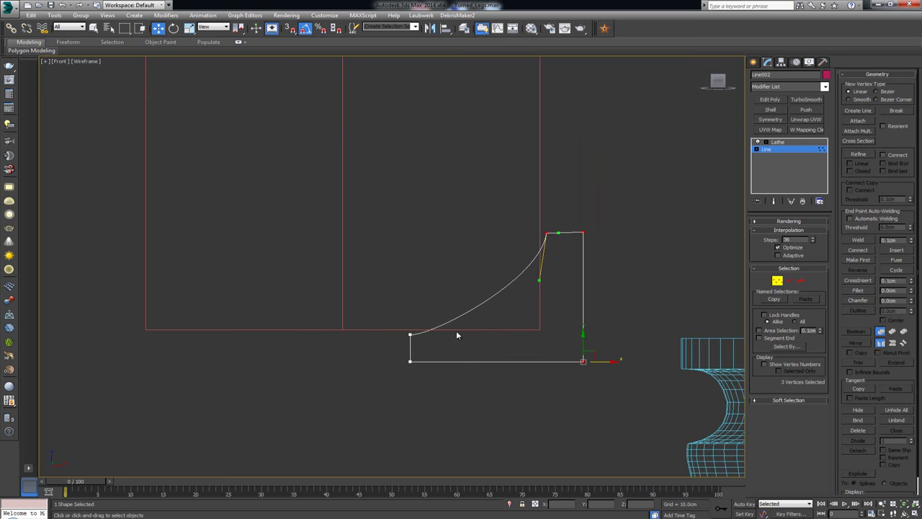
scroll(456, 331, up, 2)
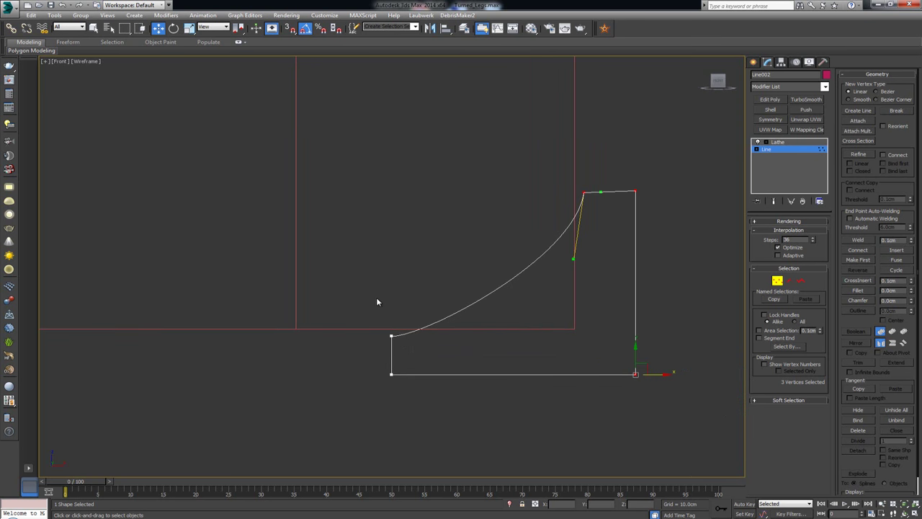
Lengthen the horizontal Bezier handle of the profile's upper inner vertex to round the curve, and return to the Lathe modifier.
drag(448, 353, 447, 354)
scroll(429, 344, up, 3)
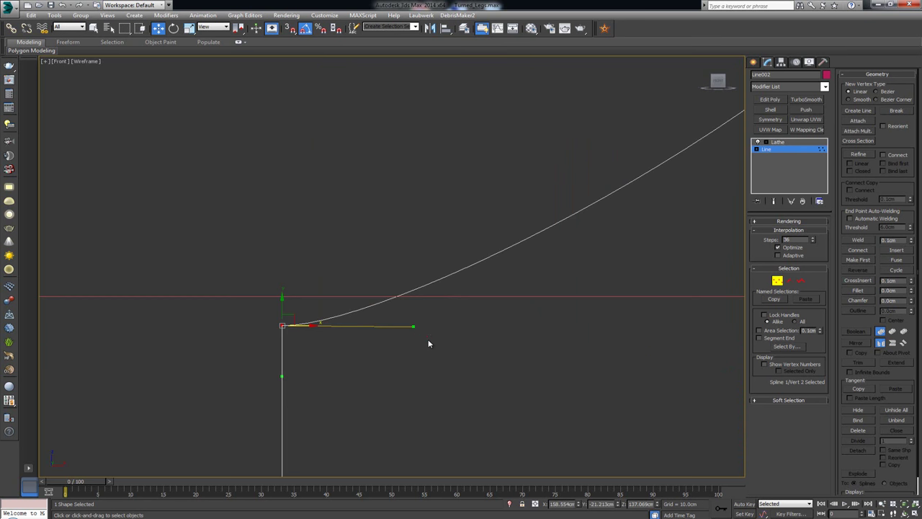
drag(413, 328, 586, 327)
middle_drag(502, 312, 490, 342)
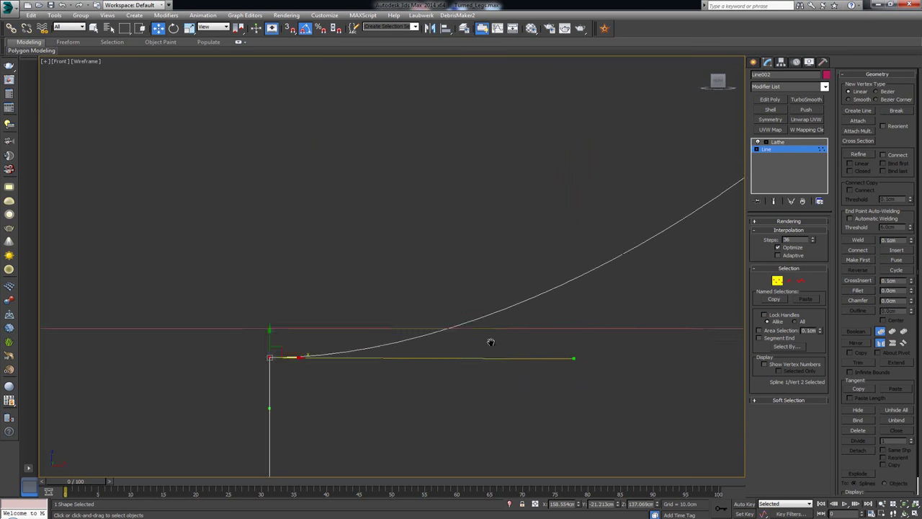
scroll(476, 385, down, 3)
middle_drag(476, 382, 327, 389)
scroll(327, 390, down, 3)
middle_drag(226, 382, 345, 378)
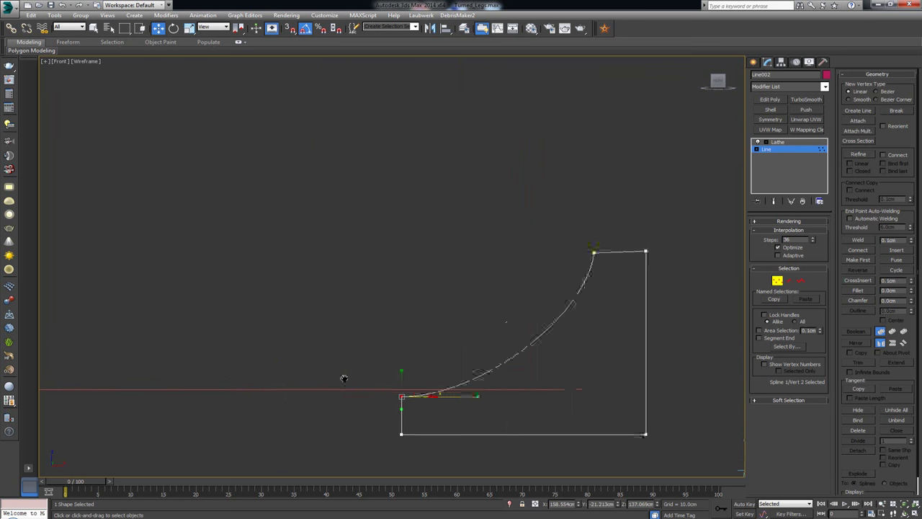
scroll(346, 375, down, 2)
click(777, 281)
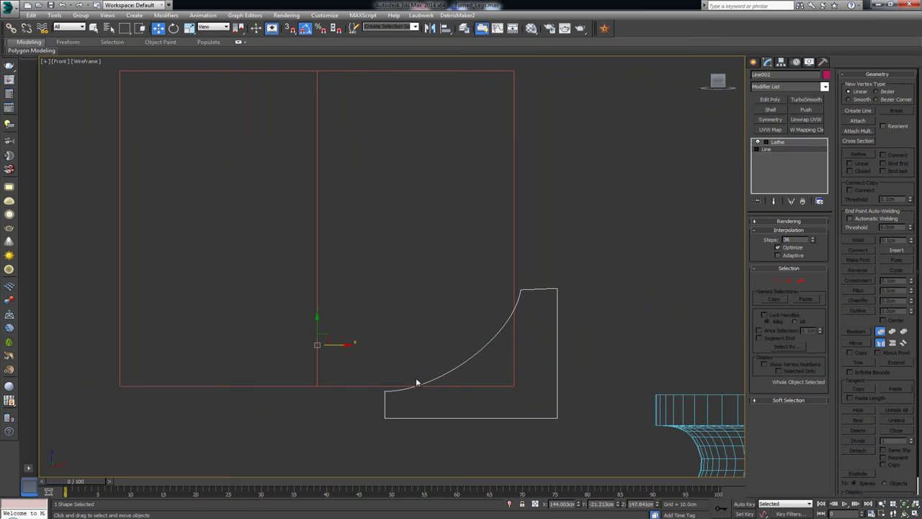
click(786, 143)
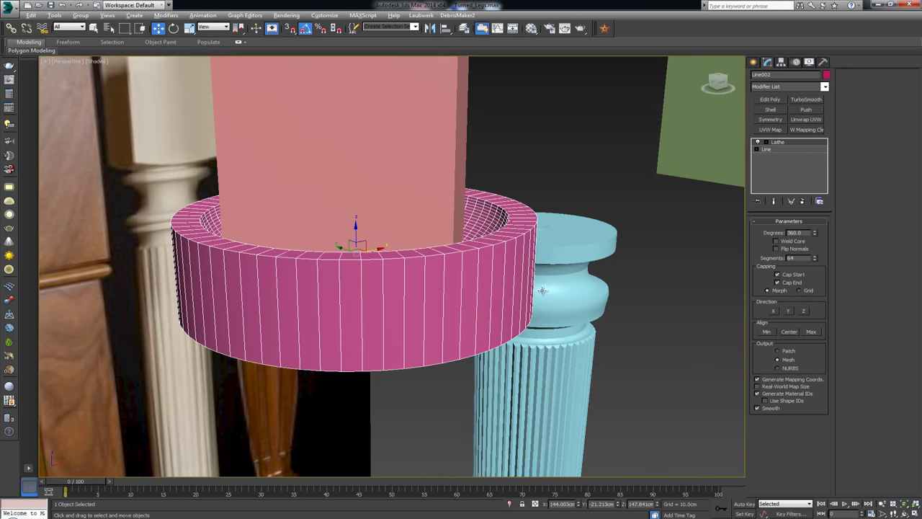
Subtract the reshaped lathed ring from the box using its ProBoolean operation.
click(448, 188)
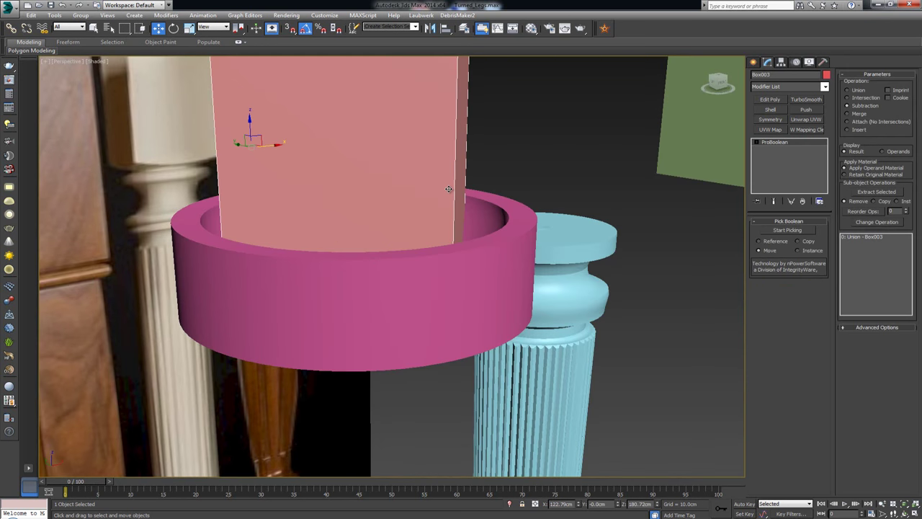
click(788, 230)
click(502, 211)
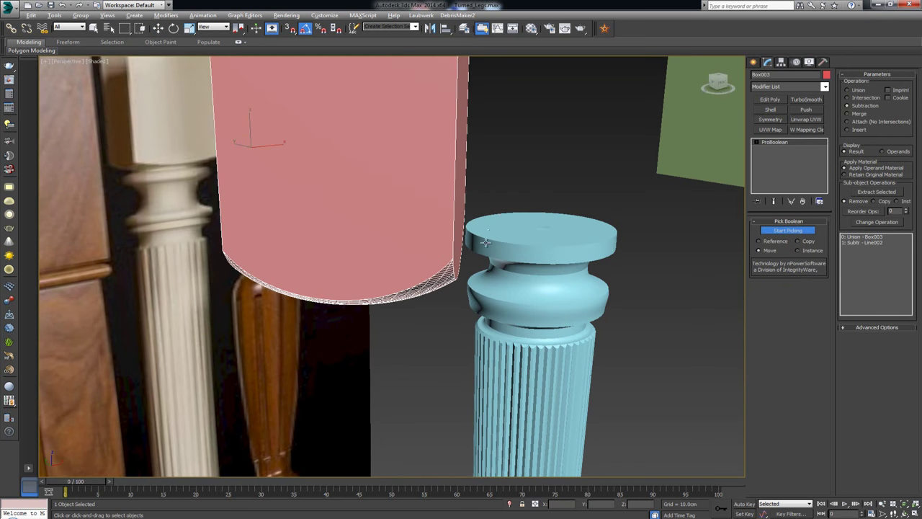
mouse_move(486, 242)
alt+middle_down()
mouse_move(494, 206)
mouse_move(515, 238)
mouse_move(483, 252)
alt+middle_up()
key(w)
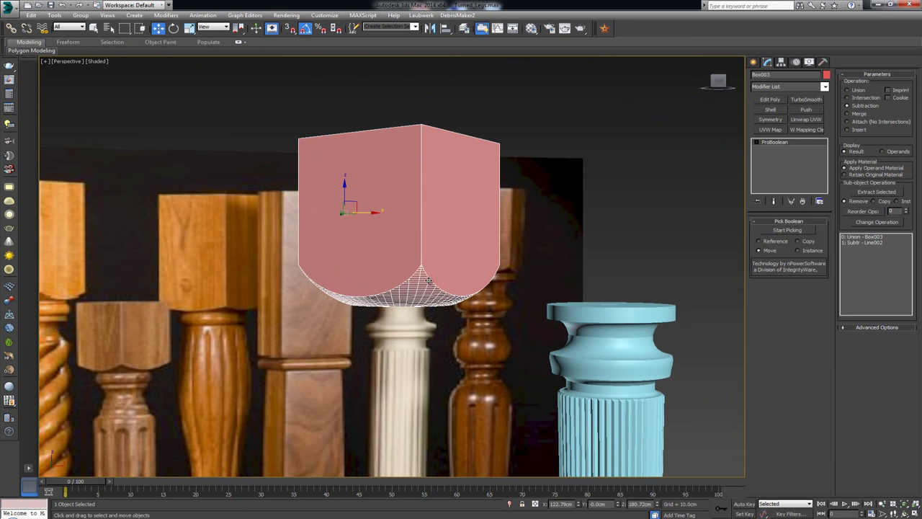
Examine the rounded underside and corner curves of the cut block from below and compare them with the reference leg.
click(646, 204)
alt+middle_drag(516, 231, 545, 187)
scroll(548, 225, up, 3)
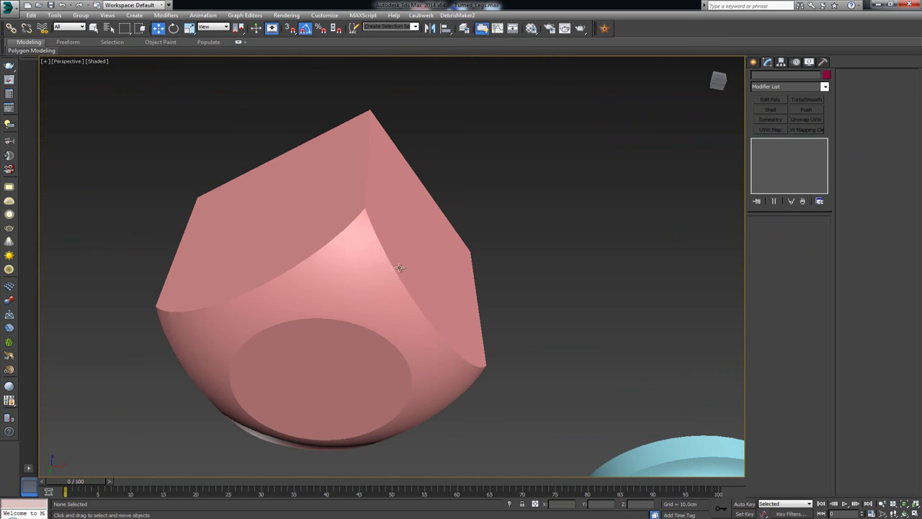
alt+middle_drag(400, 268, 410, 228)
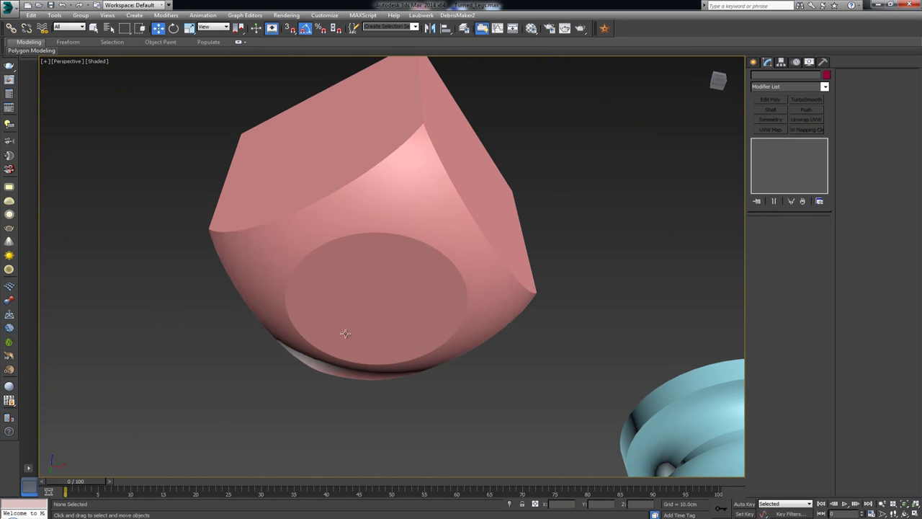
alt+middle_drag(466, 247, 465, 307)
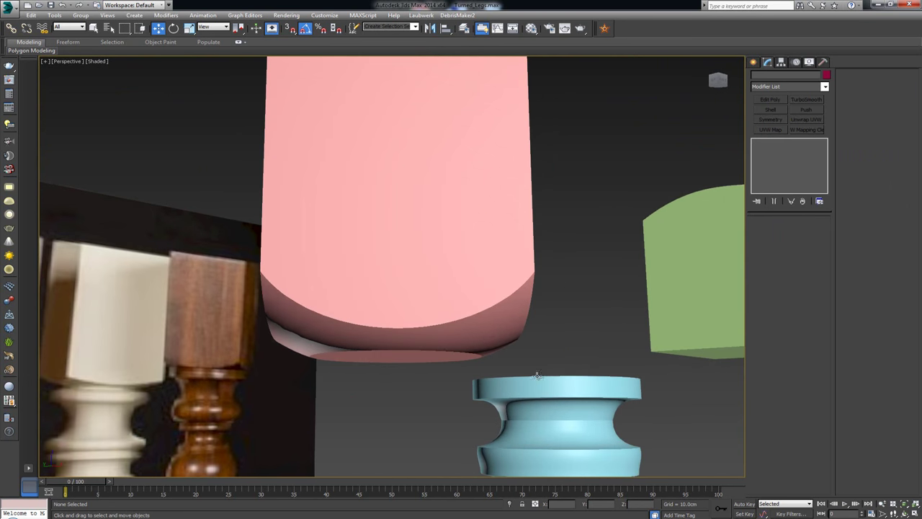
middle_drag(509, 389, 458, 276)
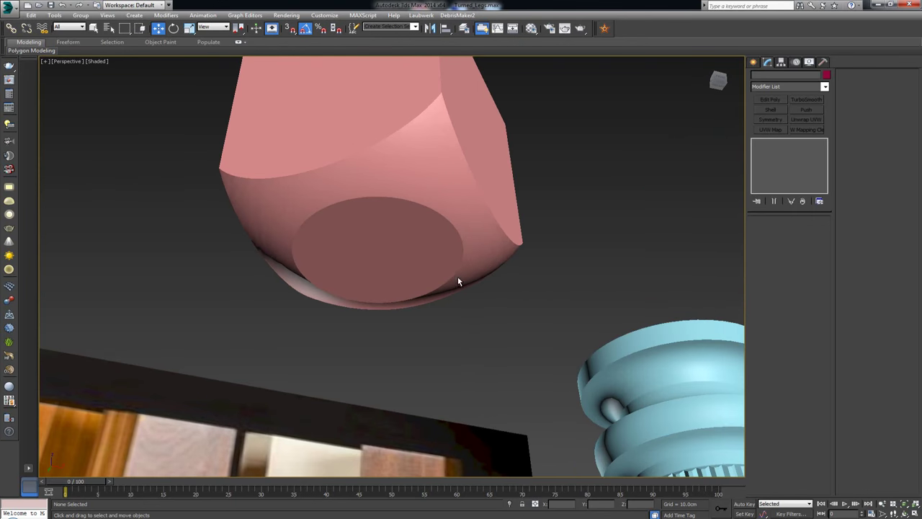
Center the cut block's pivot to the object.
click(398, 222)
mouse_move(437, 225)
alt+middle_down()
mouse_move(446, 217)
mouse_move(436, 206)
mouse_move(438, 239)
alt+middle_up()
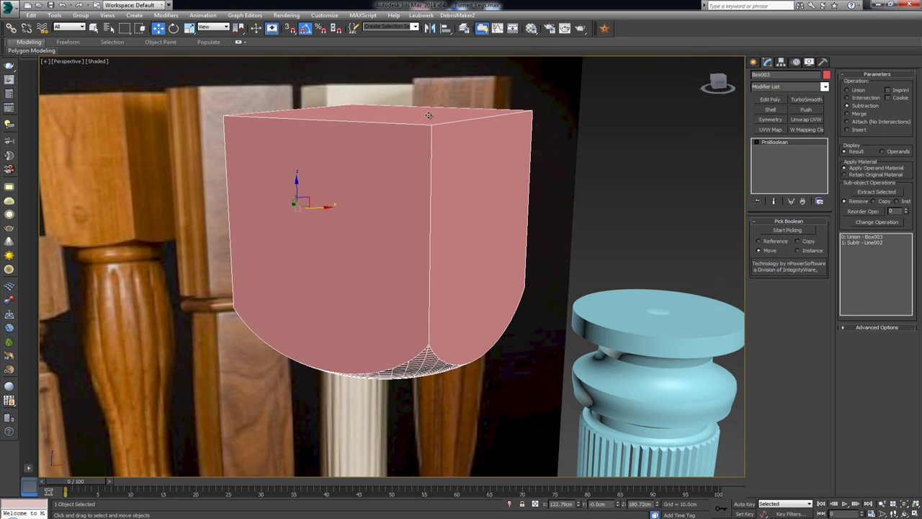
click(782, 63)
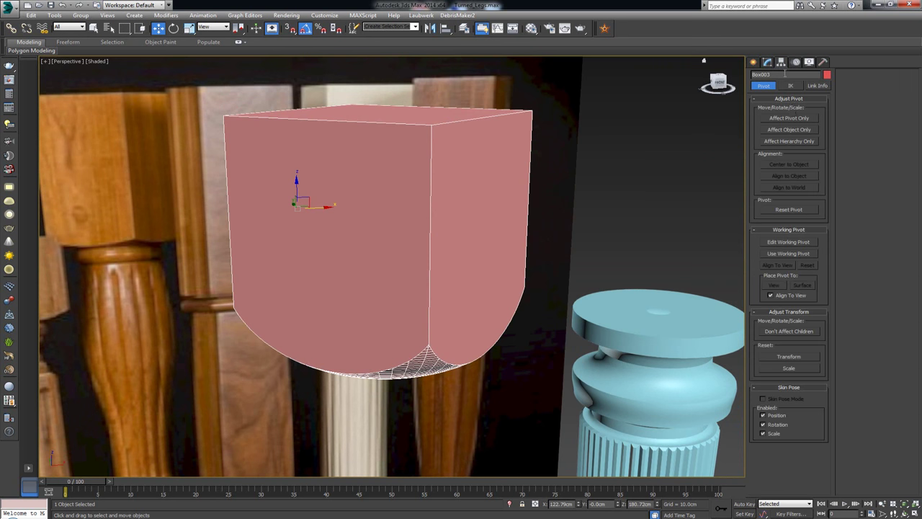
click(792, 117)
click(789, 164)
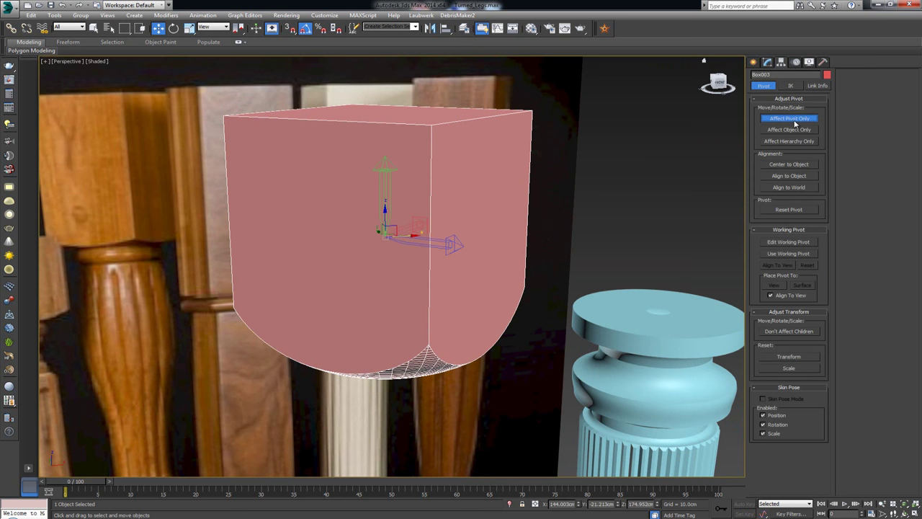
click(794, 119)
Mirror the block's rounded lower end onto its upper end with a Symmetry modifier on the Y axis, flipped.
click(768, 63)
scroll(579, 159, down, 3)
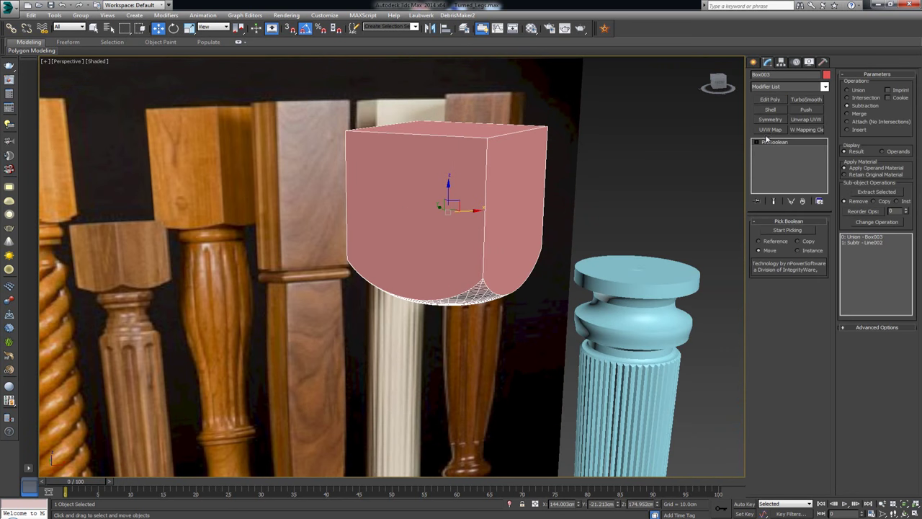
click(770, 120)
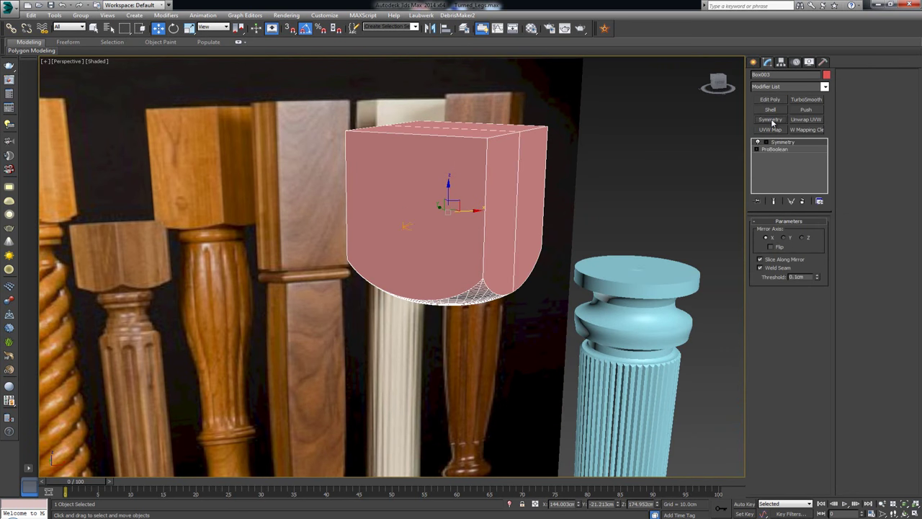
click(804, 238)
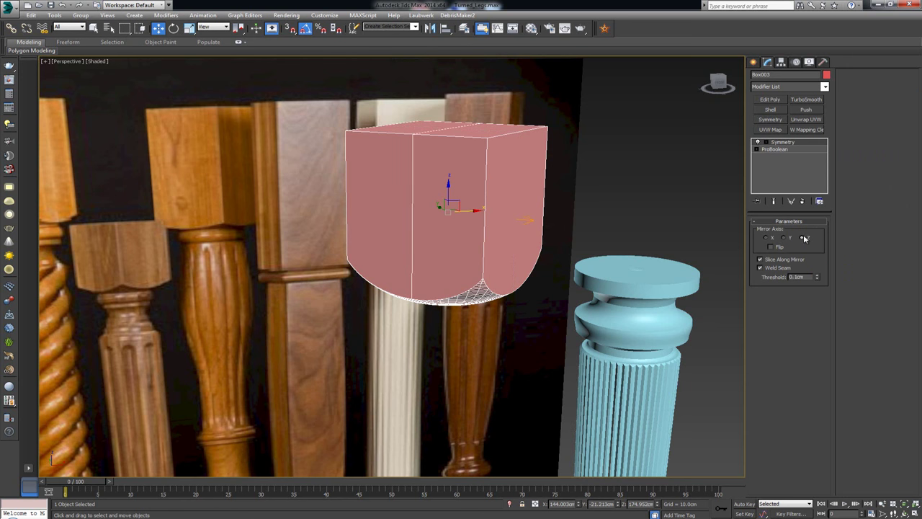
click(790, 237)
click(771, 247)
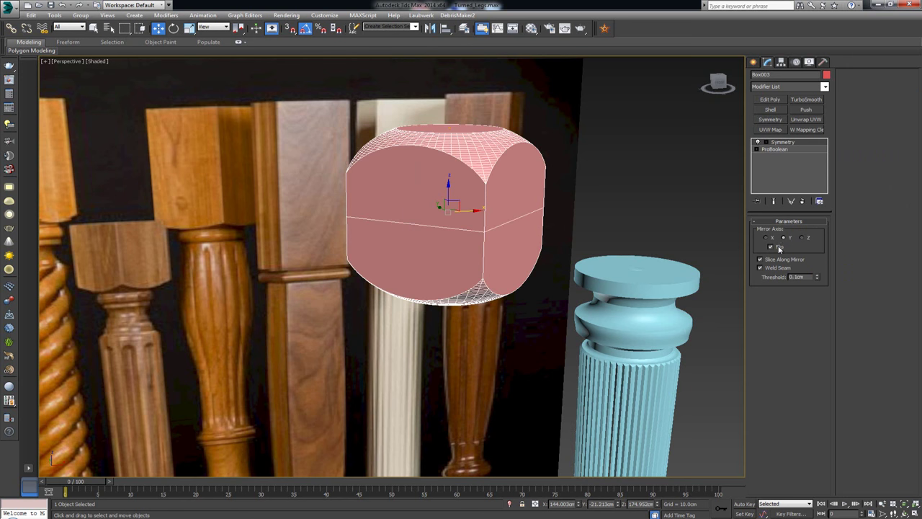
alt+middle_drag(558, 168, 531, 172)
Add an Edit Poly modifier to the mirrored block and start editing its edges.
click(770, 99)
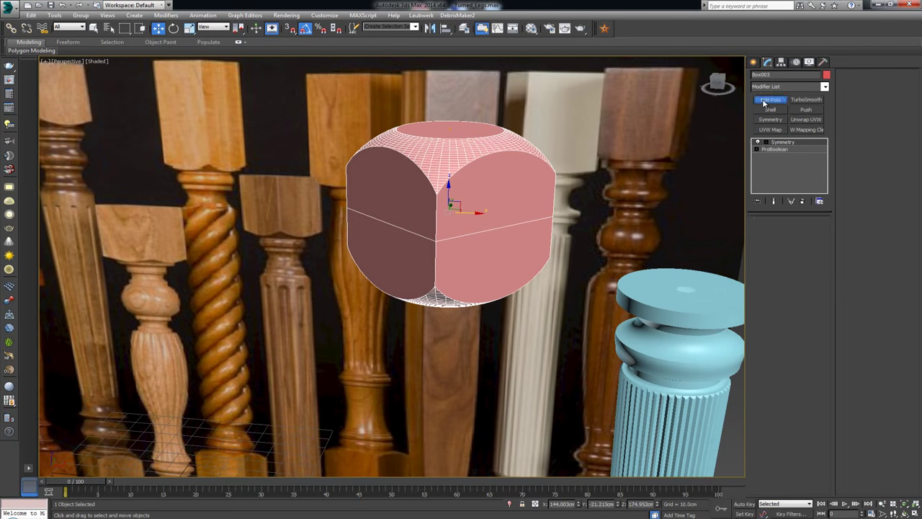
scroll(528, 137, up, 4)
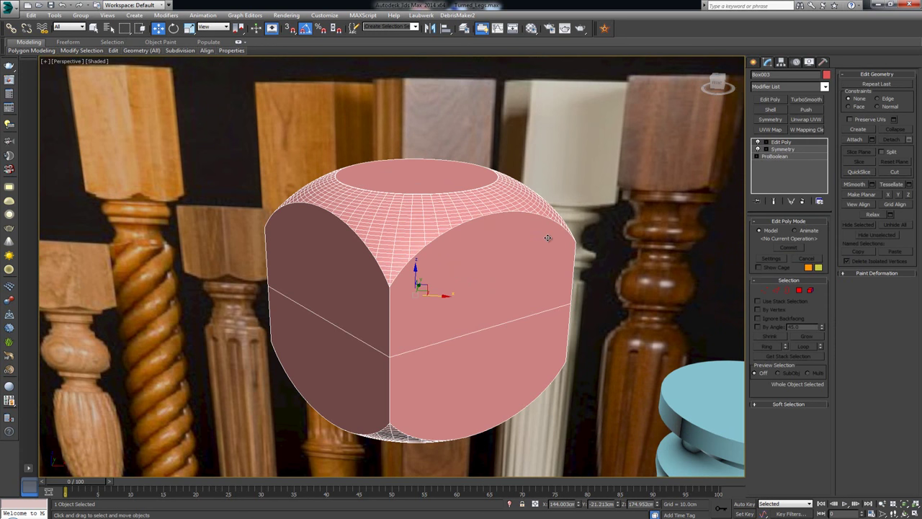
key(2)
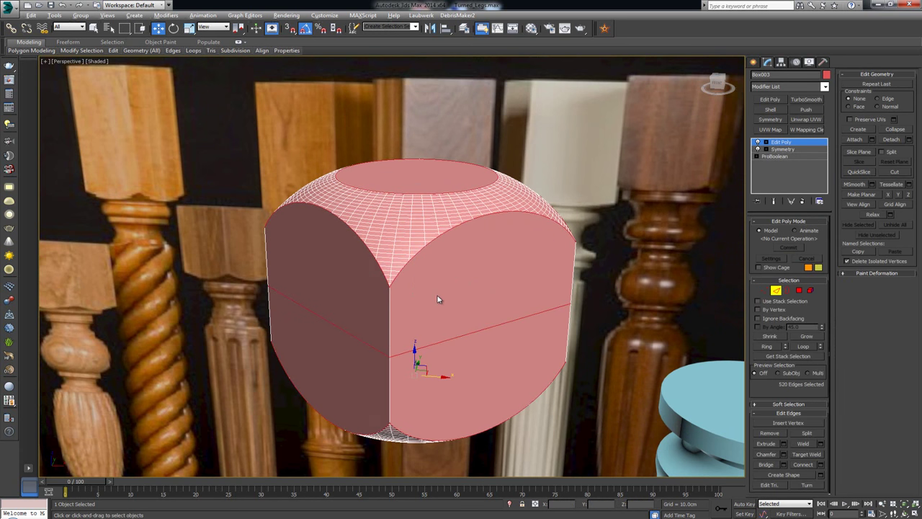
alt+middle_drag(438, 299, 439, 275)
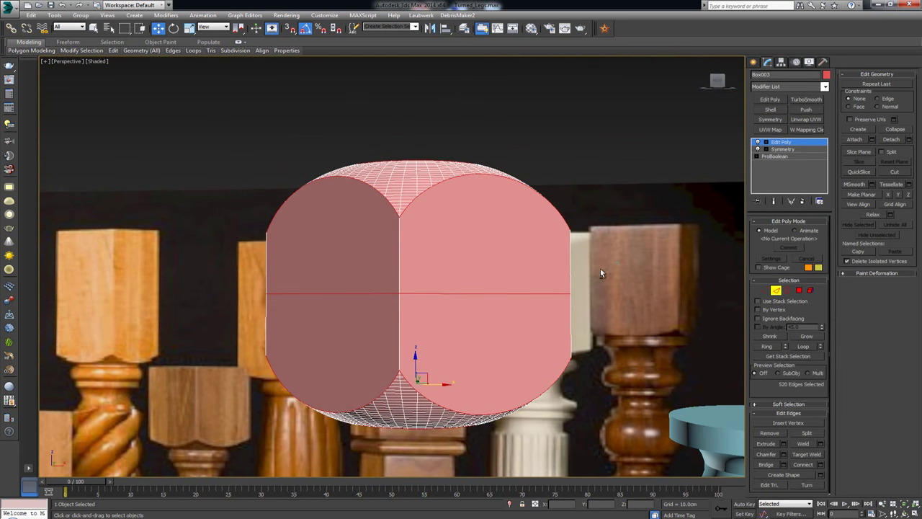
Drop the horizontal mid-seam edges from the block's edge selection and add its vertical corner edges to the curved outlines.
alt+drag(598, 263, 226, 306)
alt+middle_drag(320, 278, 481, 290)
ctrl+click(435, 287)
ctrl+click(483, 284)
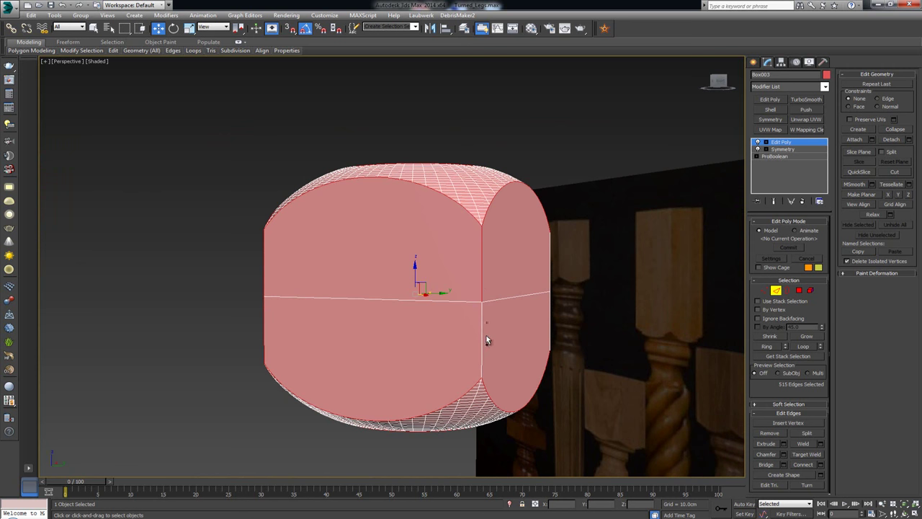
ctrl+click(484, 335)
alt+middle_drag(531, 324, 434, 335)
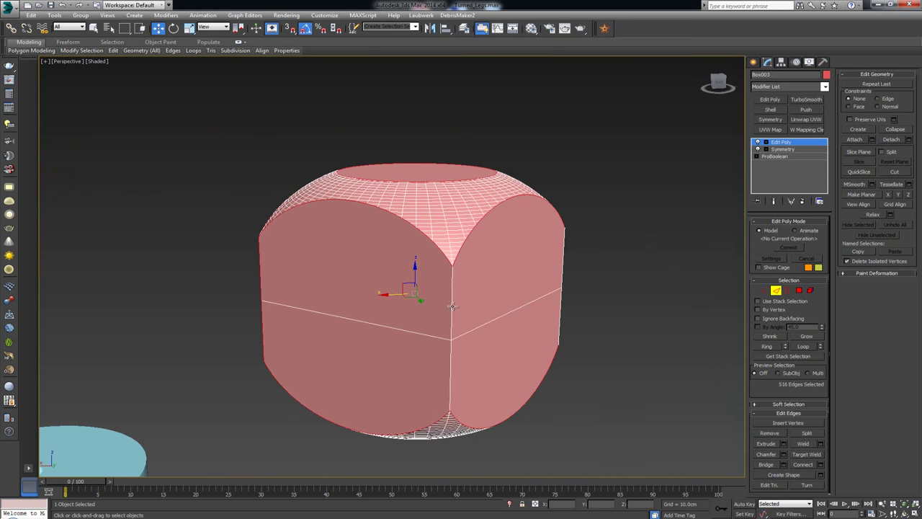
ctrl+click(449, 362)
alt+middle_drag(517, 341, 428, 316)
alt+middle_drag(436, 268, 439, 294)
scroll(438, 294, up, 2)
scroll(619, 374, up, 3)
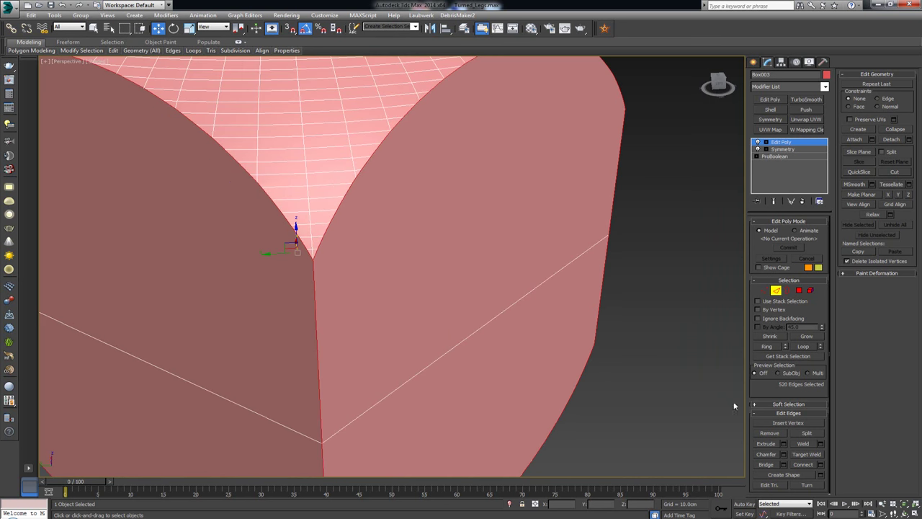
Chamfer the selected outline and corner edges by 0.04 cm with 2 segments, leave edge editing and check the block's edges.
click(783, 455)
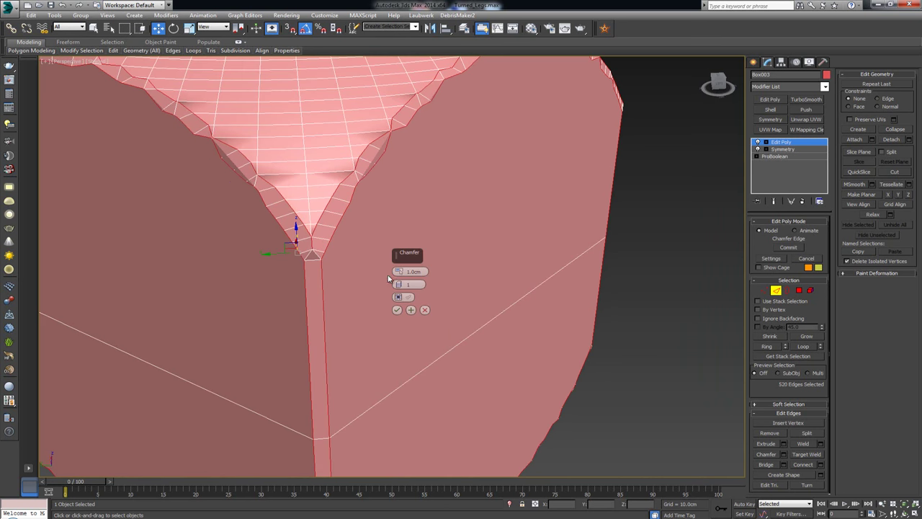
right_click(399, 274)
click(401, 271)
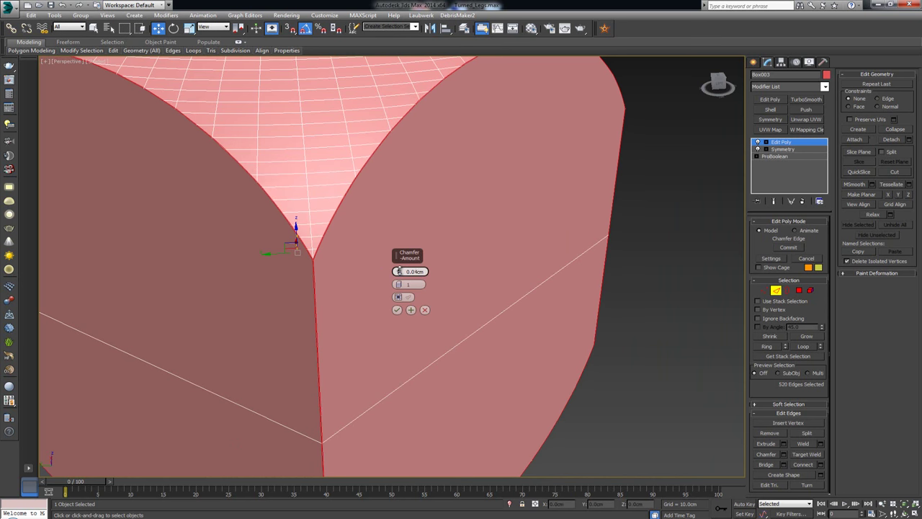
click(401, 271)
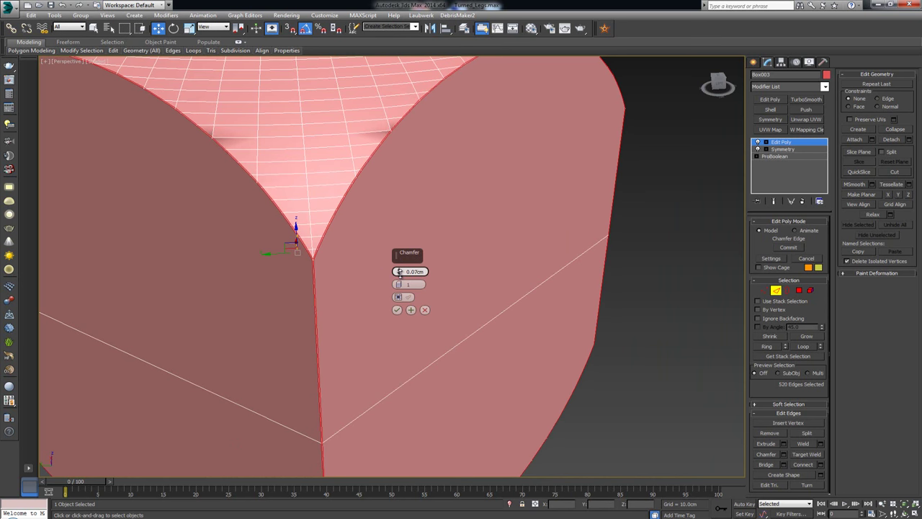
drag(400, 272, 401, 276)
scroll(341, 253, up, 4)
middle_drag(301, 254, 336, 243)
click(400, 284)
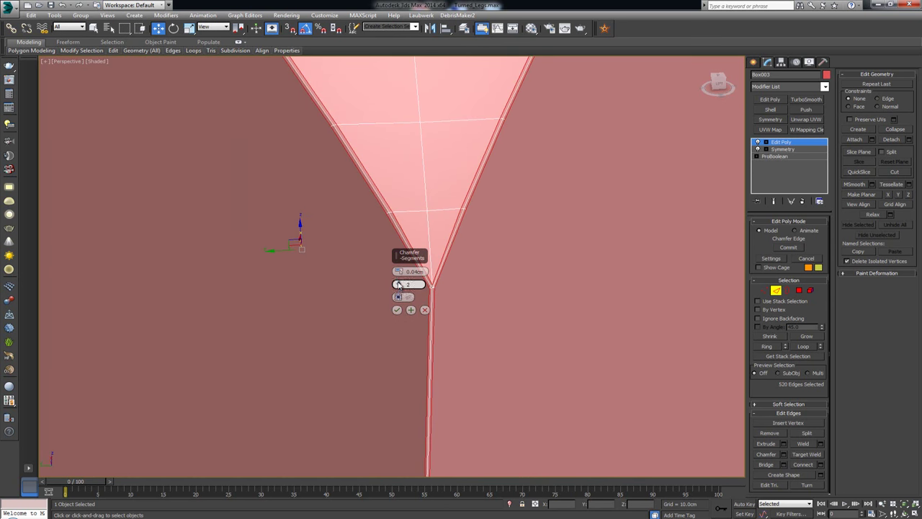
click(396, 310)
scroll(416, 292, up, 3)
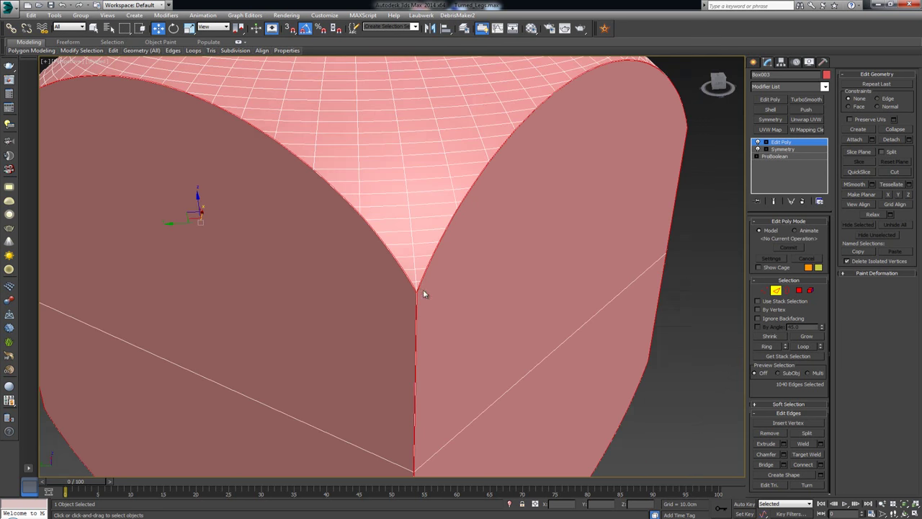
scroll(423, 293, down, 3)
click(776, 290)
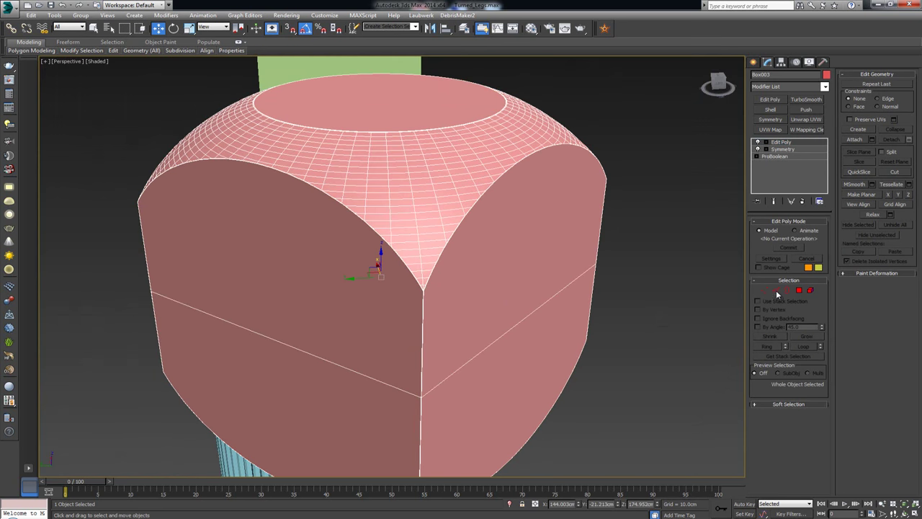
click(694, 240)
scroll(511, 245, down, 5)
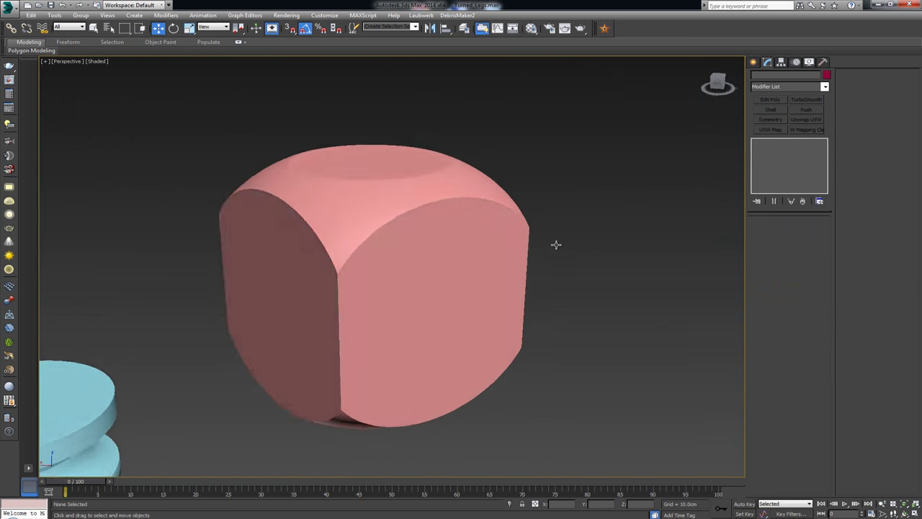
alt+middle_drag(556, 244, 529, 230)
Reselect the block and show it in a maximized, shaded Front view.
key(alt+w)
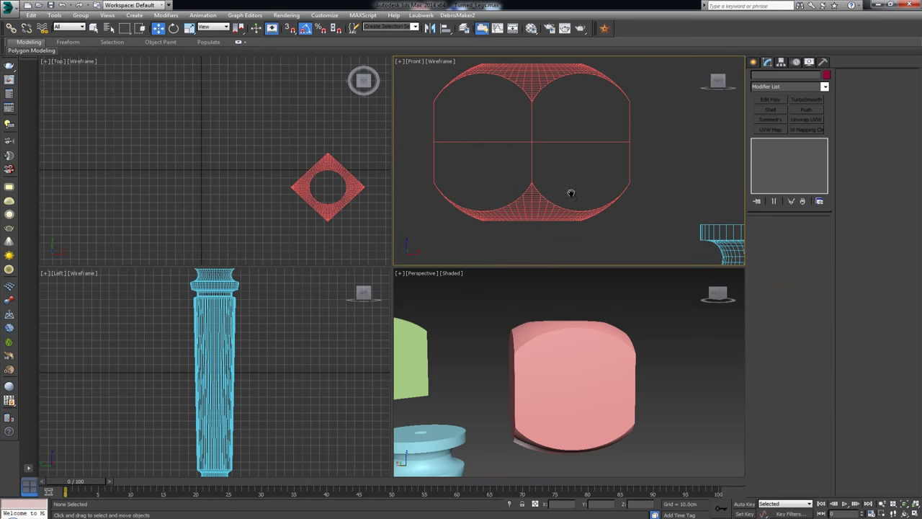
click(560, 371)
right_click(534, 243)
scroll(536, 247, down, 4)
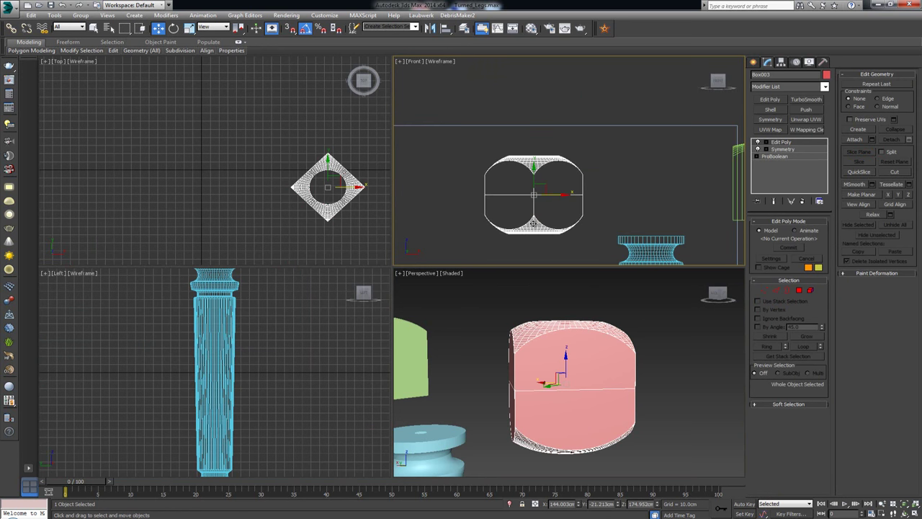
key(F3)
scroll(533, 224, down, 2)
key(alt+w)
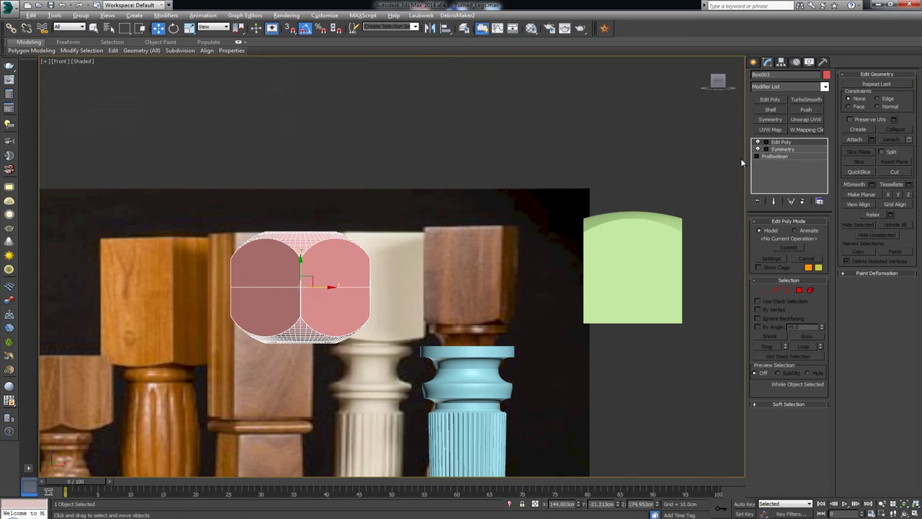
Delete the Edit Poly and Symmetry modifiers from the block, keeping only its ProBoolean.
click(784, 150)
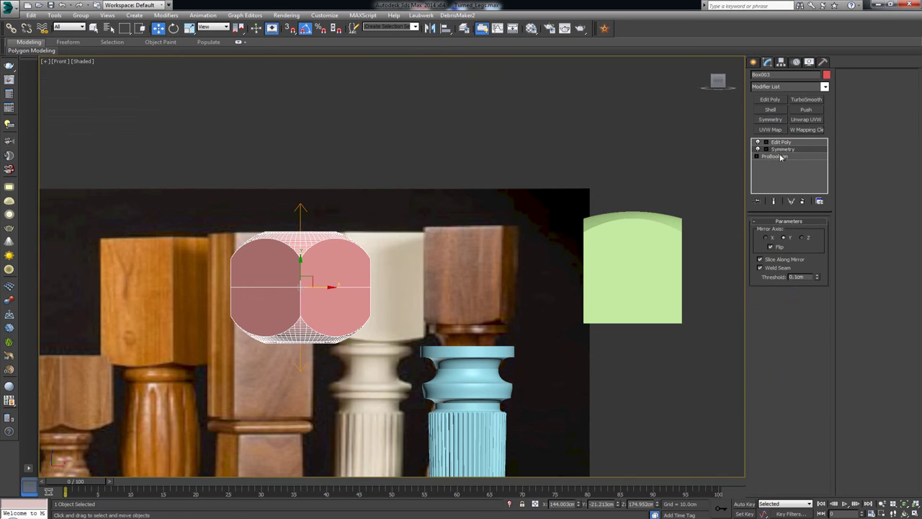
click(803, 202)
click(803, 202)
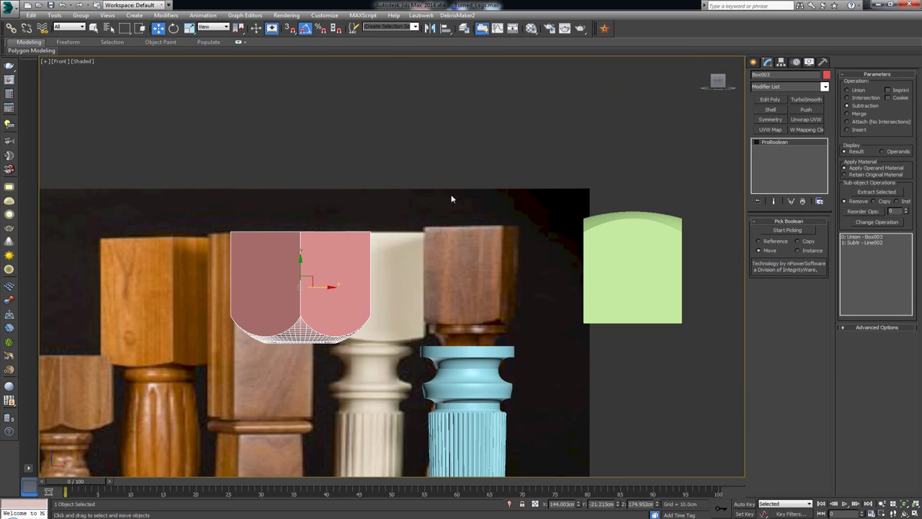
Move the block along X to about 245 cm, above the blue fluted leg.
key(e)
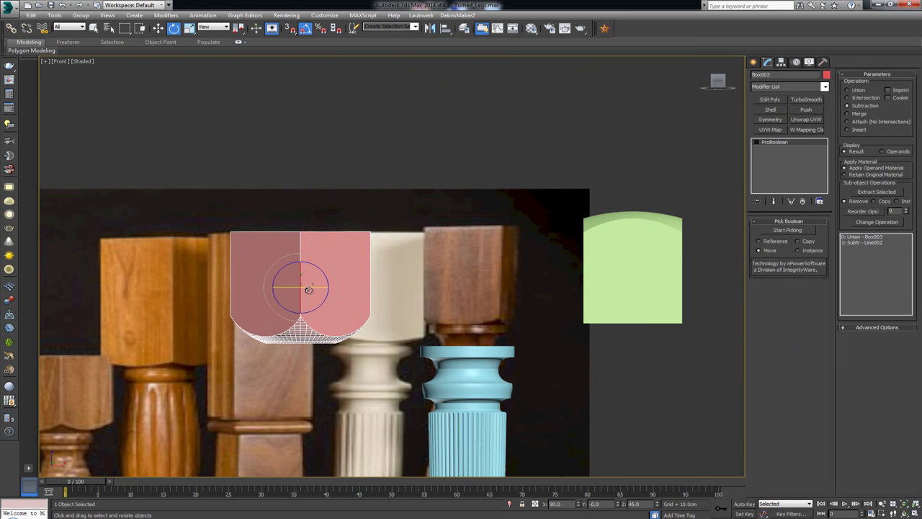
drag(309, 289, 487, 291)
key(w)
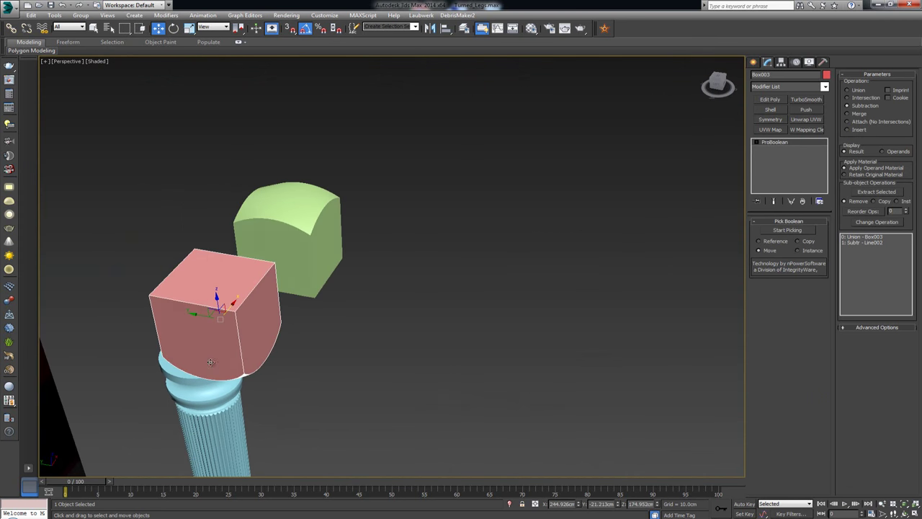
Align the block center to center with the fluted leg in X and Y, and lower it about 2.4 cm onto the top disc.
click(305, 343)
drag(291, 417, 316, 419)
click(303, 269)
key(z)
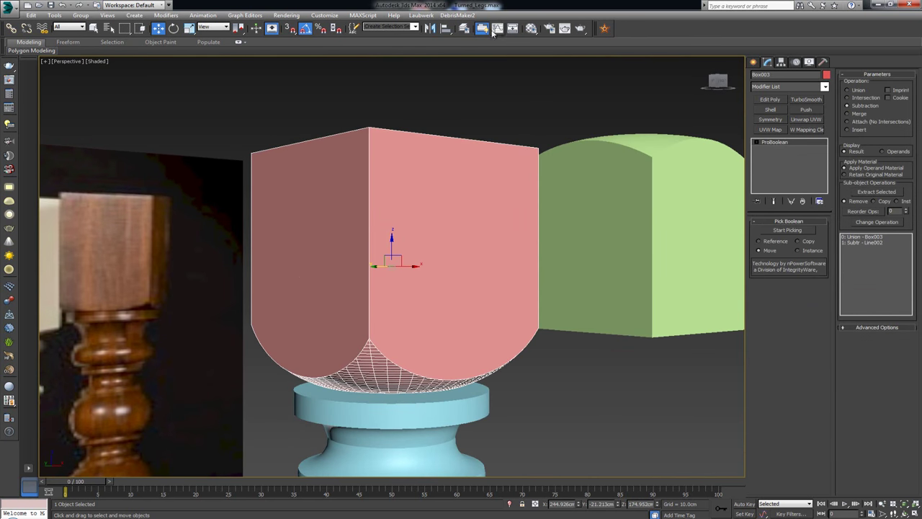
click(445, 29)
middle_drag(438, 269, 465, 179)
click(426, 308)
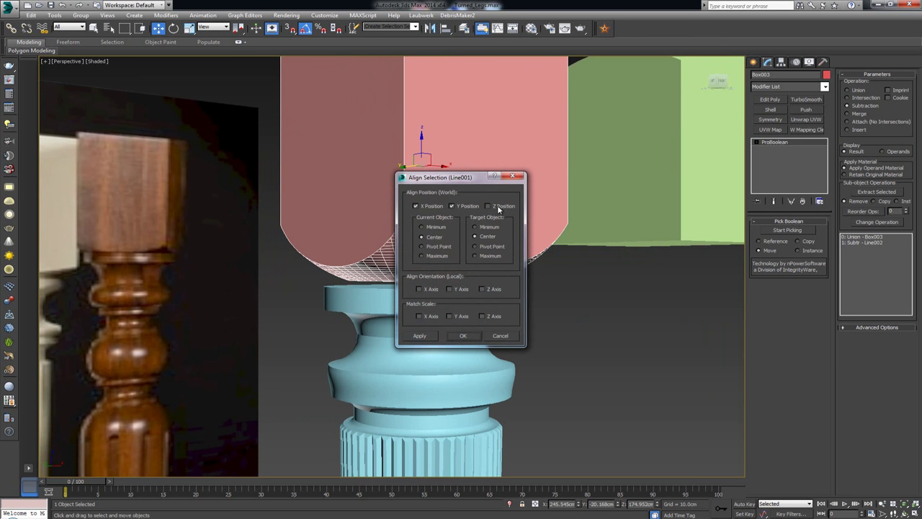
click(463, 336)
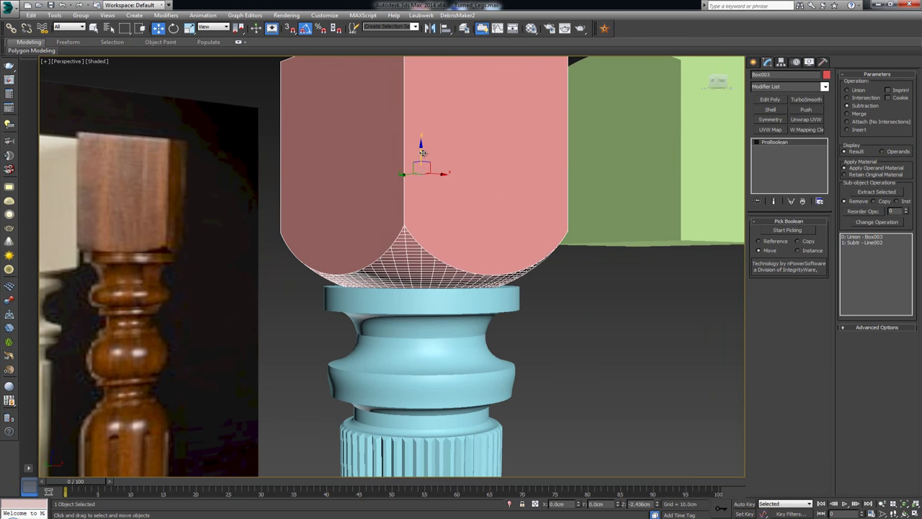
alt+middle_drag(423, 149, 423, 182)
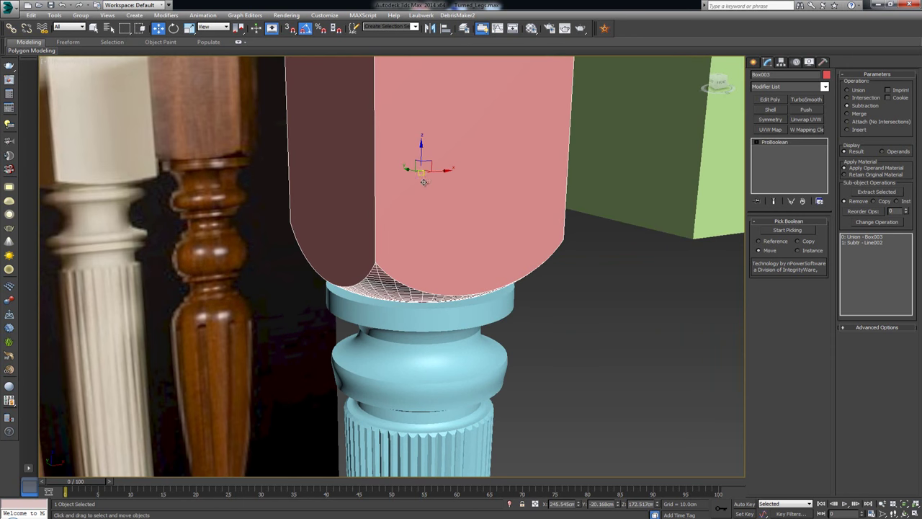
scroll(500, 317, down, 6)
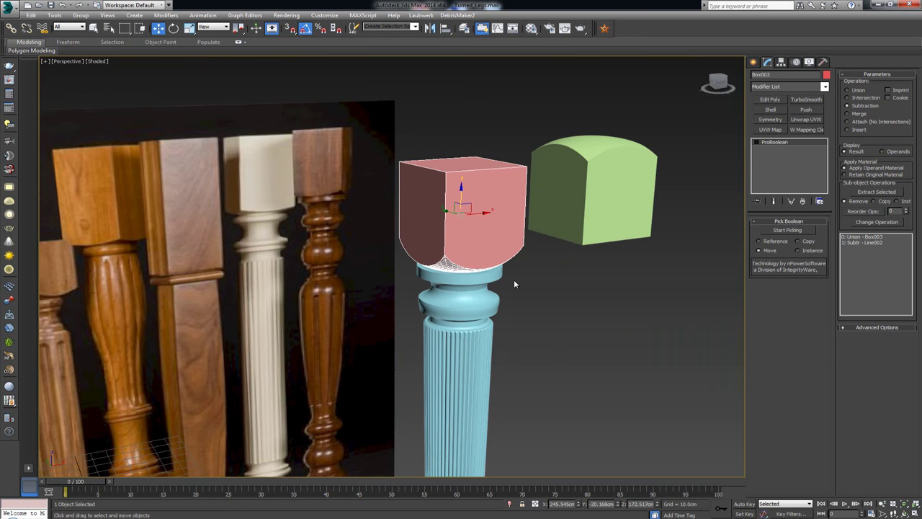
Replace Material #2 with a new VRayMtl and assign it to the block and the fluted leg.
key(m)
click(95, 121)
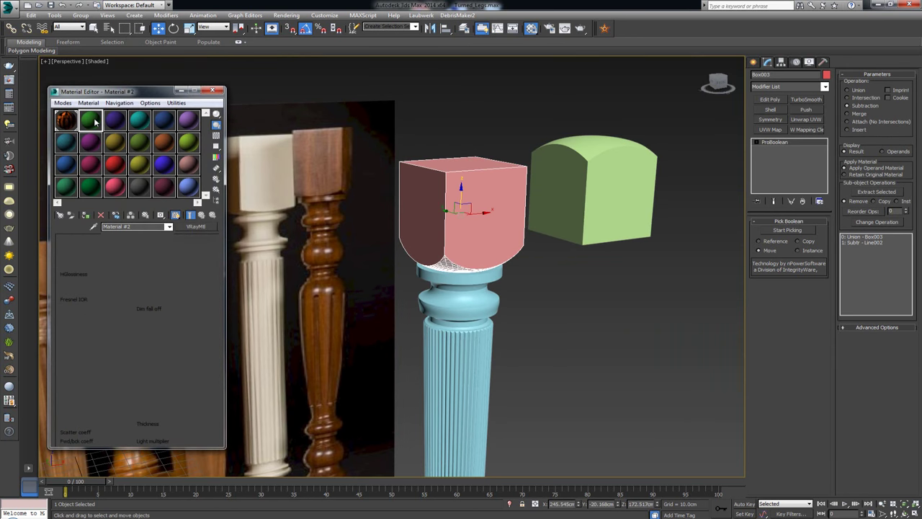
click(191, 227)
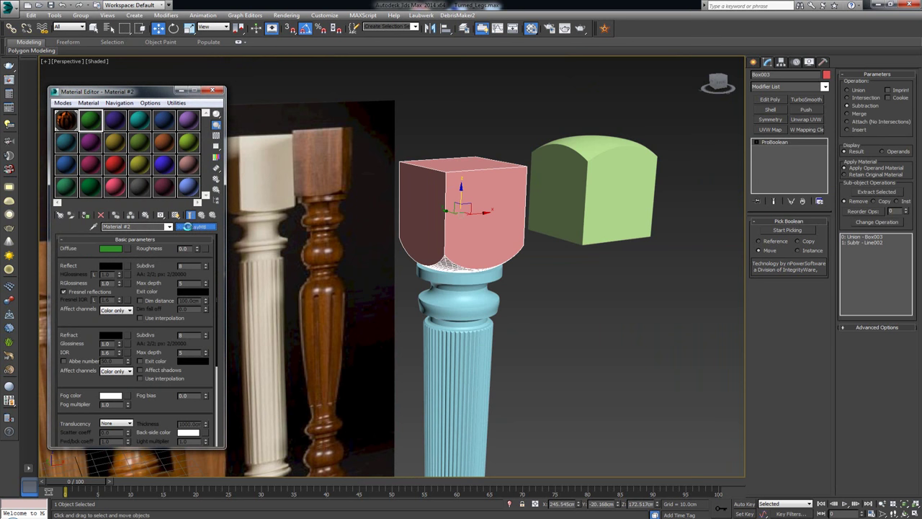
click(165, 282)
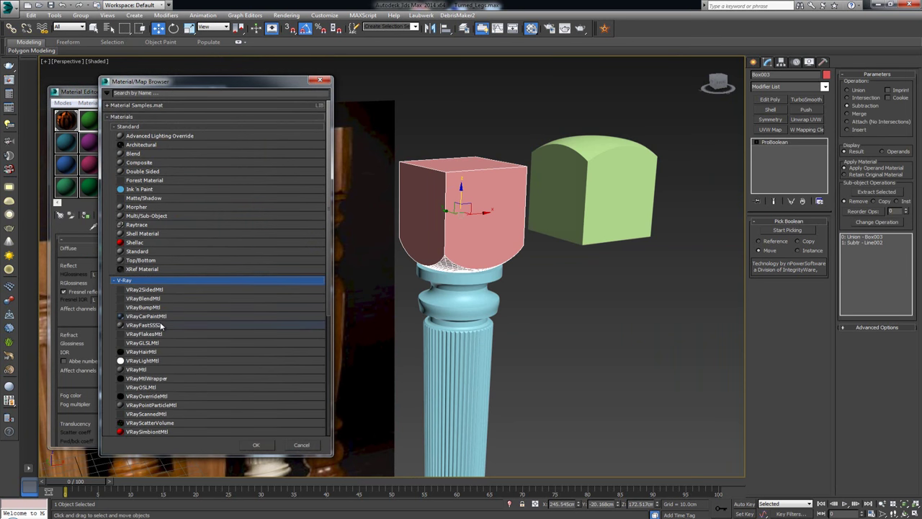
double_click(149, 369)
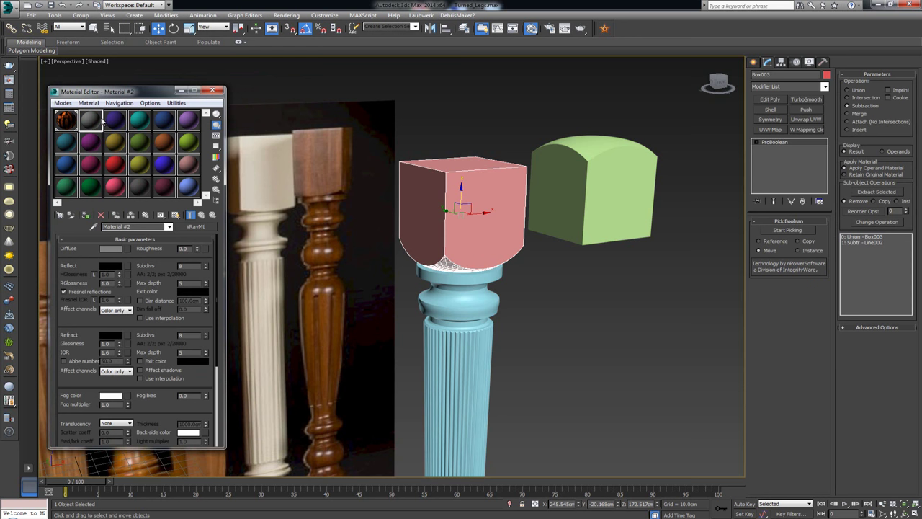
drag(389, 232, 442, 236)
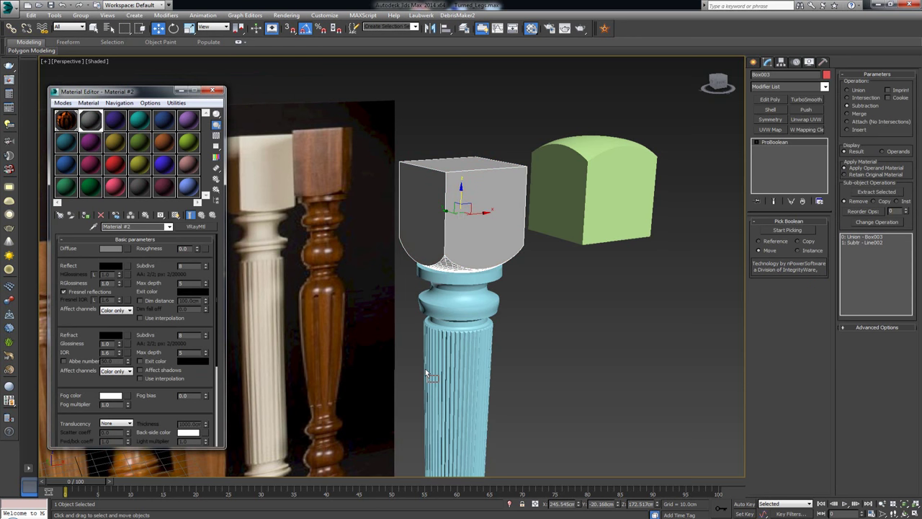
drag(464, 371, 464, 370)
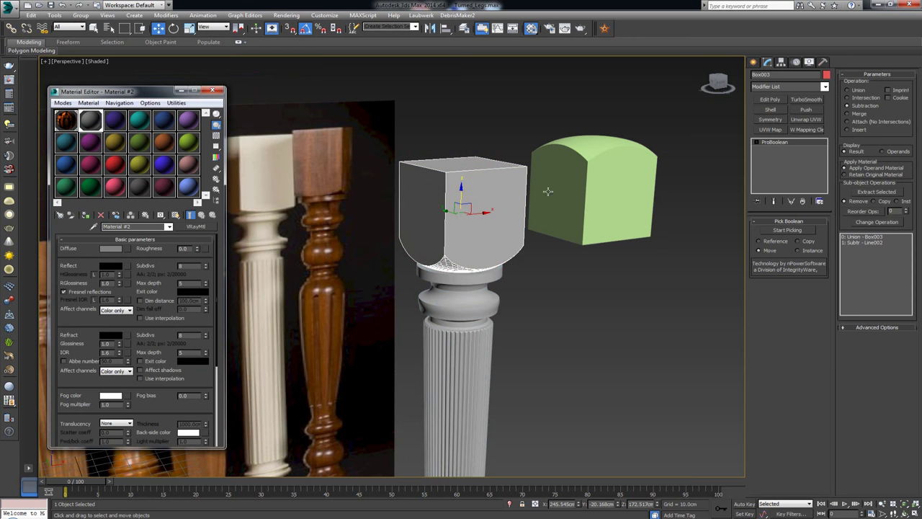
Select both the block and the fluted leg and set their object color to black.
ctrl+click(490, 294)
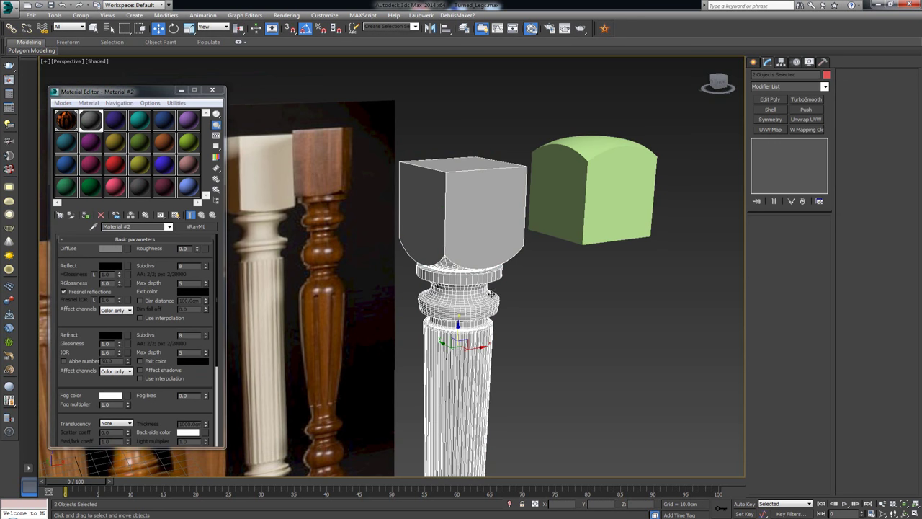
click(826, 75)
click(533, 284)
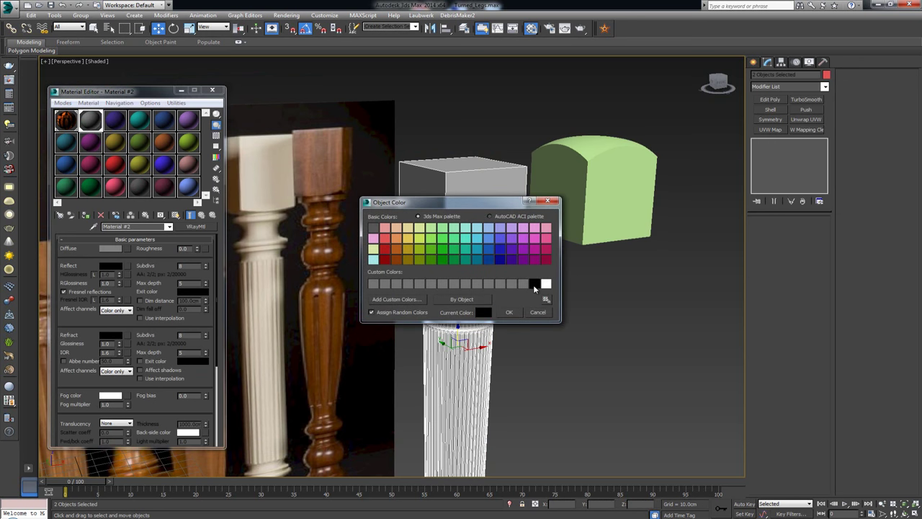
click(516, 312)
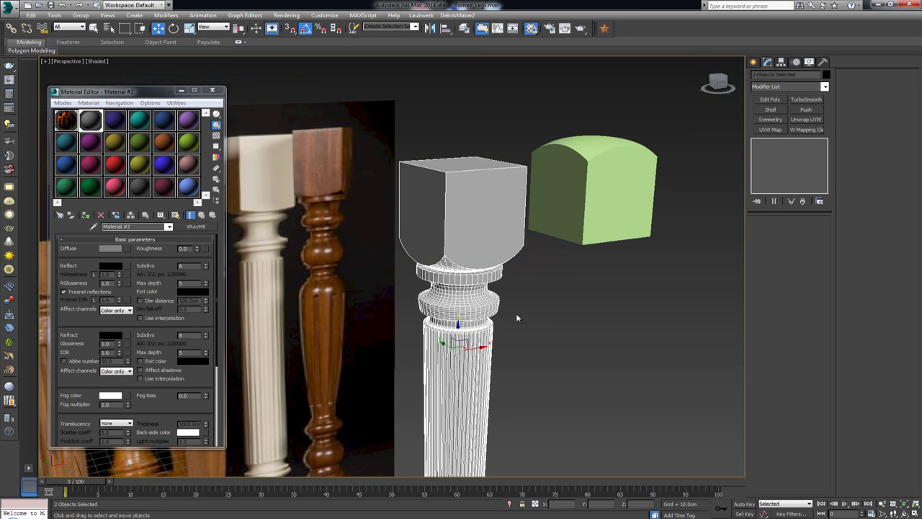
Close the Material Editor, then clear the selection and turn off edged faces in the Perspective view.
click(211, 90)
click(507, 108)
middle_drag(482, 170, 475, 80)
scroll(468, 139, down, 3)
key(F4)
scroll(468, 168, up, 3)
Switch to a maximized Front view and compare the shaded leg with the white fluted reference leg.
key(alt+w)
click(561, 183)
key(alt+w)
scroll(475, 79, down, 3)
scroll(476, 140, down, 3)
scroll(478, 165, up, 3)
middle_drag(491, 156, 464, 183)
middle_drag(389, 223, 386, 211)
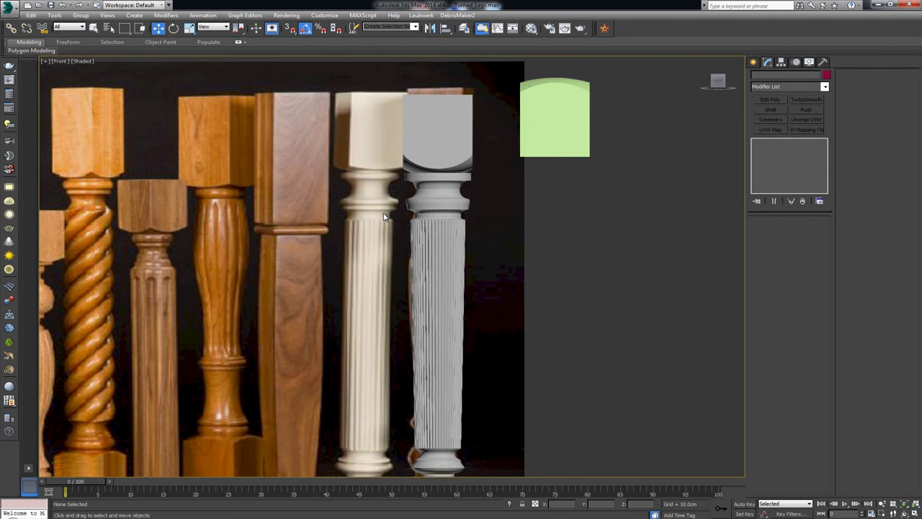
scroll(386, 211, down, 2)
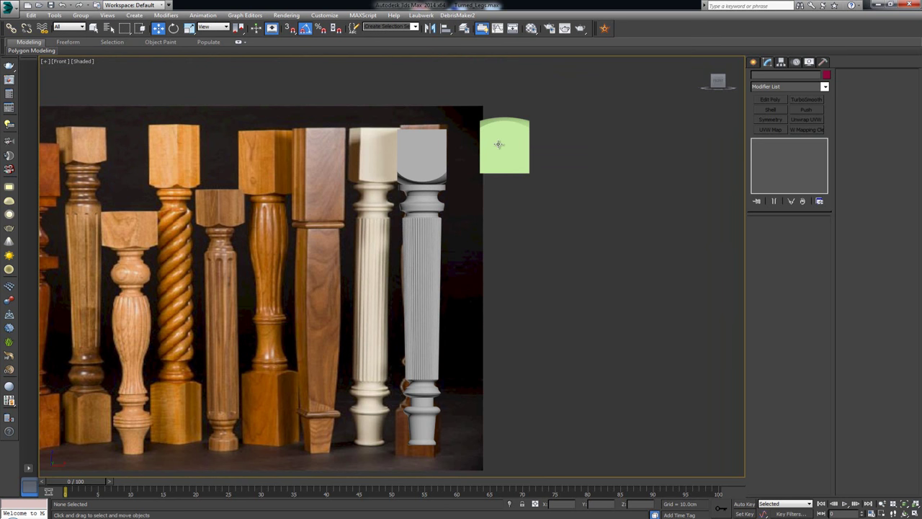
Delete the leftover green box with the domed top beside the leg.
click(497, 144)
scroll(501, 155, up, 5)
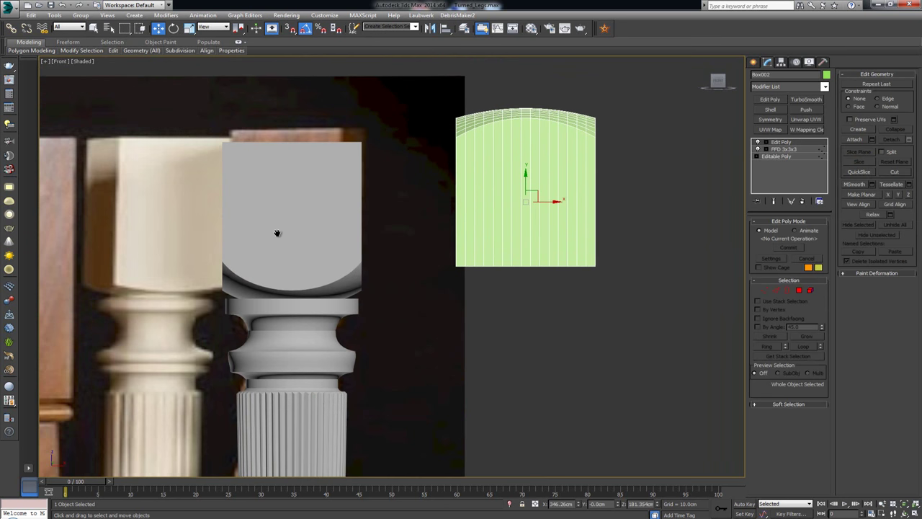
middle_drag(278, 233, 309, 207)
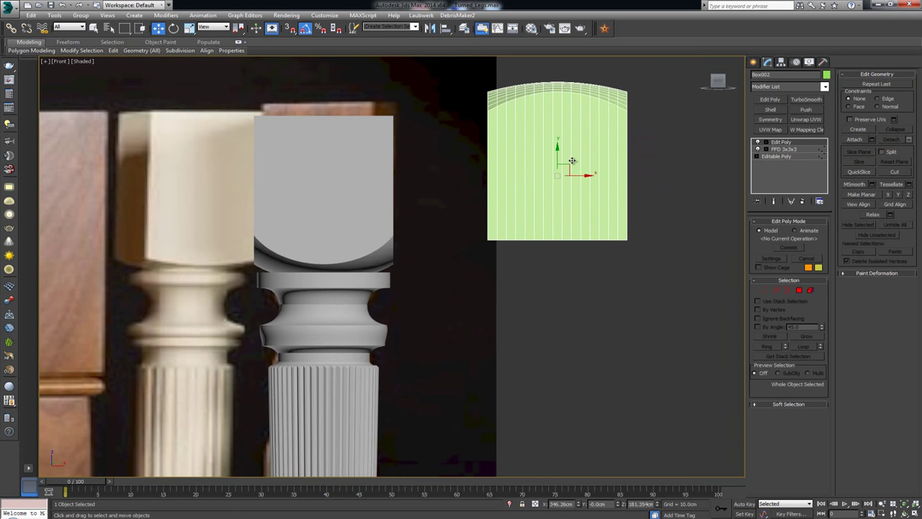
key(Delete)
Move the top block and fluted leg together along X until they stand clear of the reference image's right edge.
middle_drag(372, 206, 448, 152)
scroll(447, 152, down, 2)
click(425, 150)
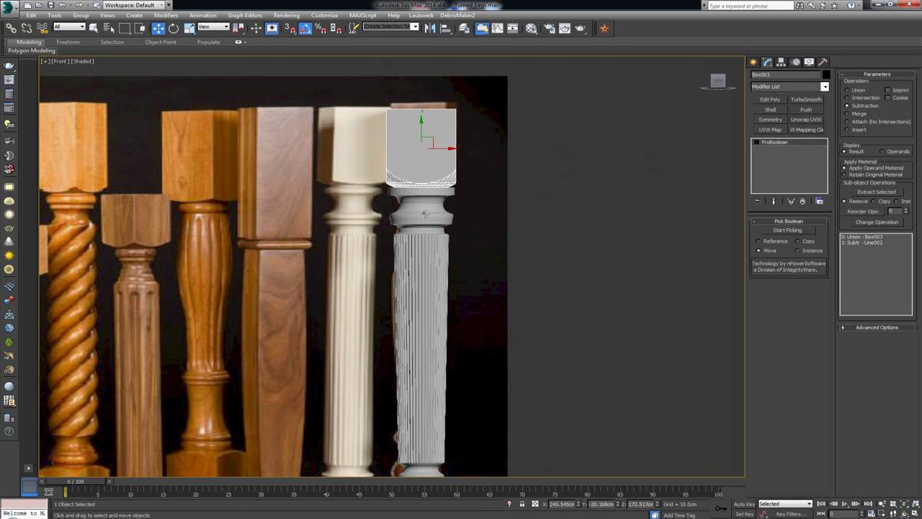
ctrl+click(424, 215)
middle_drag(439, 206, 428, 163)
scroll(428, 163, down, 1)
drag(436, 205, 584, 205)
click(525, 217)
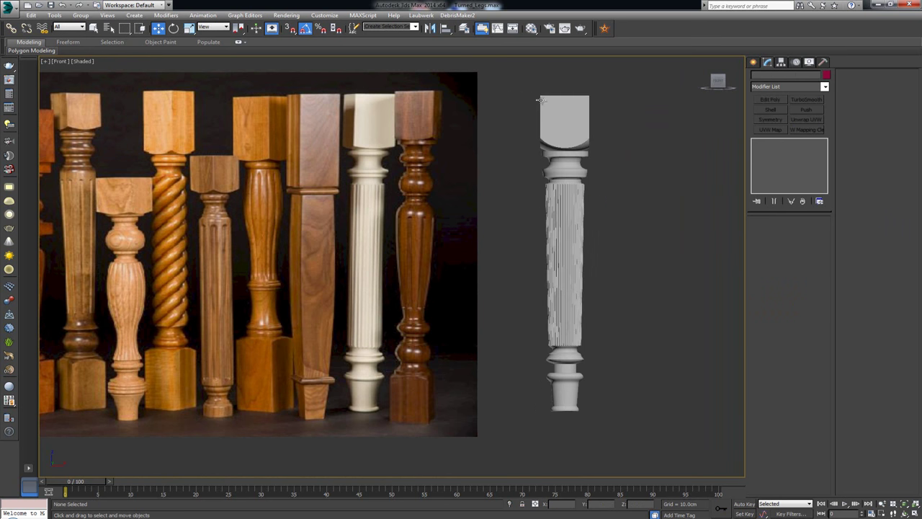
scroll(487, 190, down, 3)
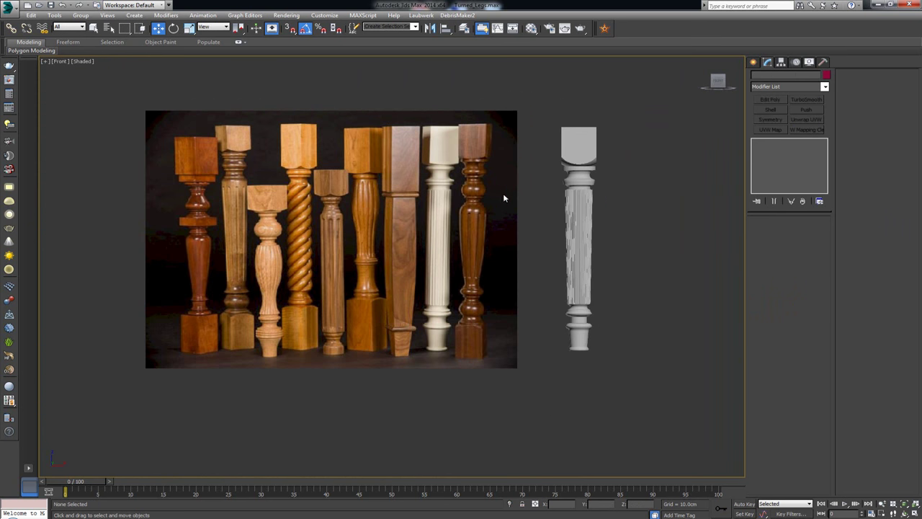